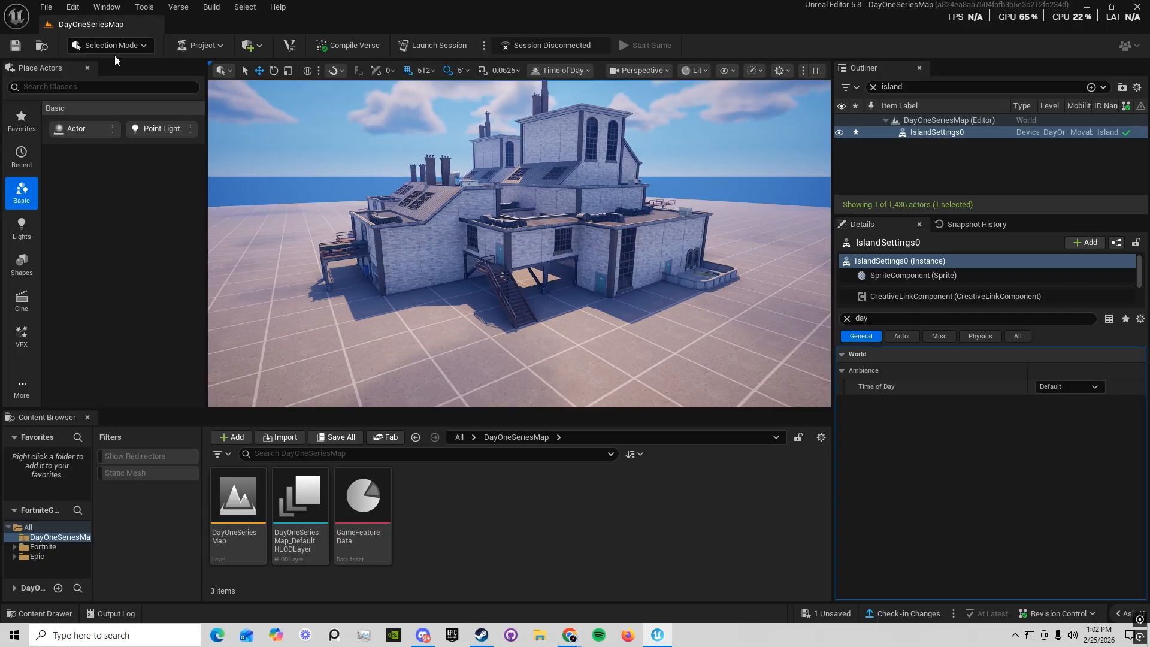
pyautogui.click(115, 49)
pyautogui.click(130, 49)
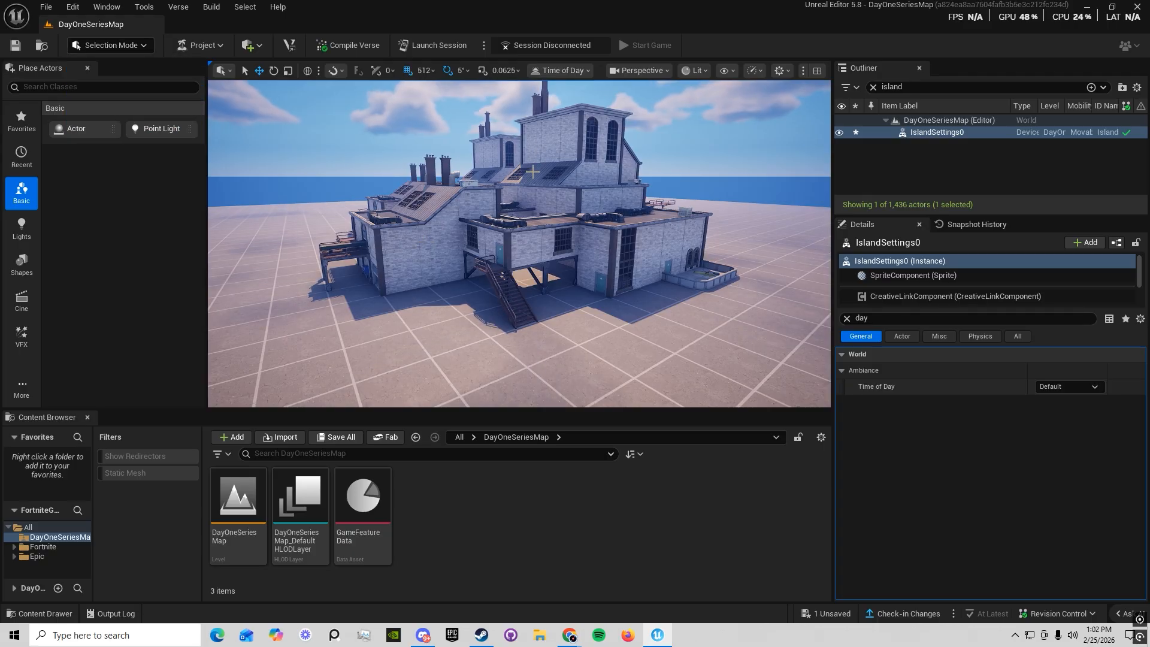
pyautogui.click(444, 240)
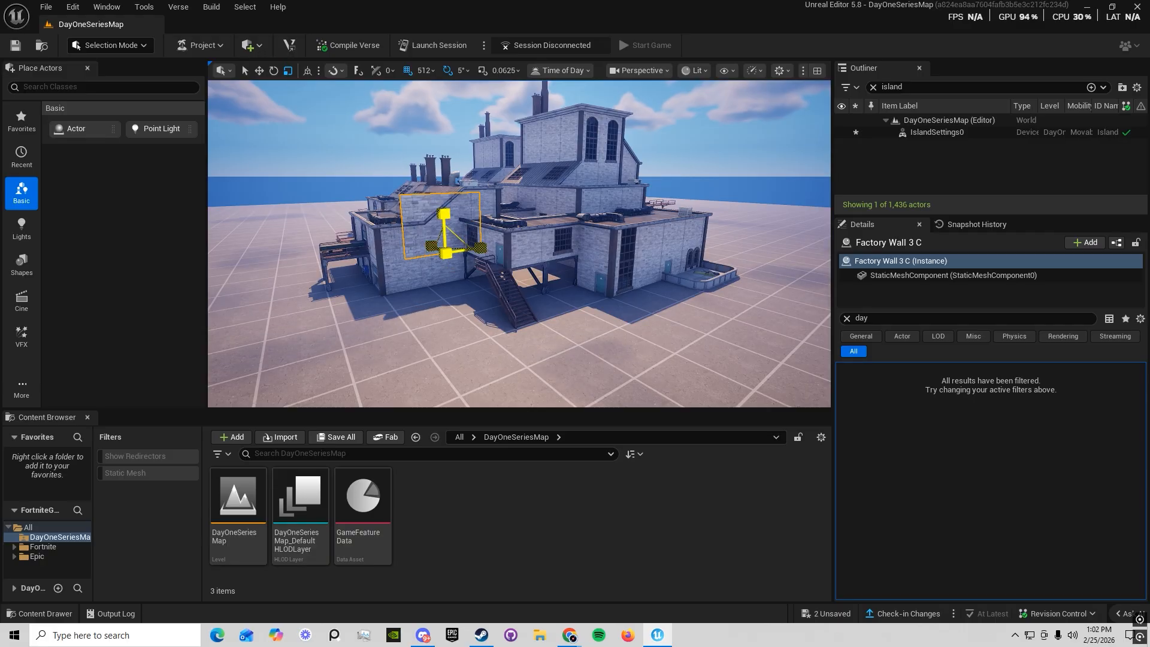
pyautogui.moveTo(492, 264); pyautogui.dragTo(447, 294, button='right')
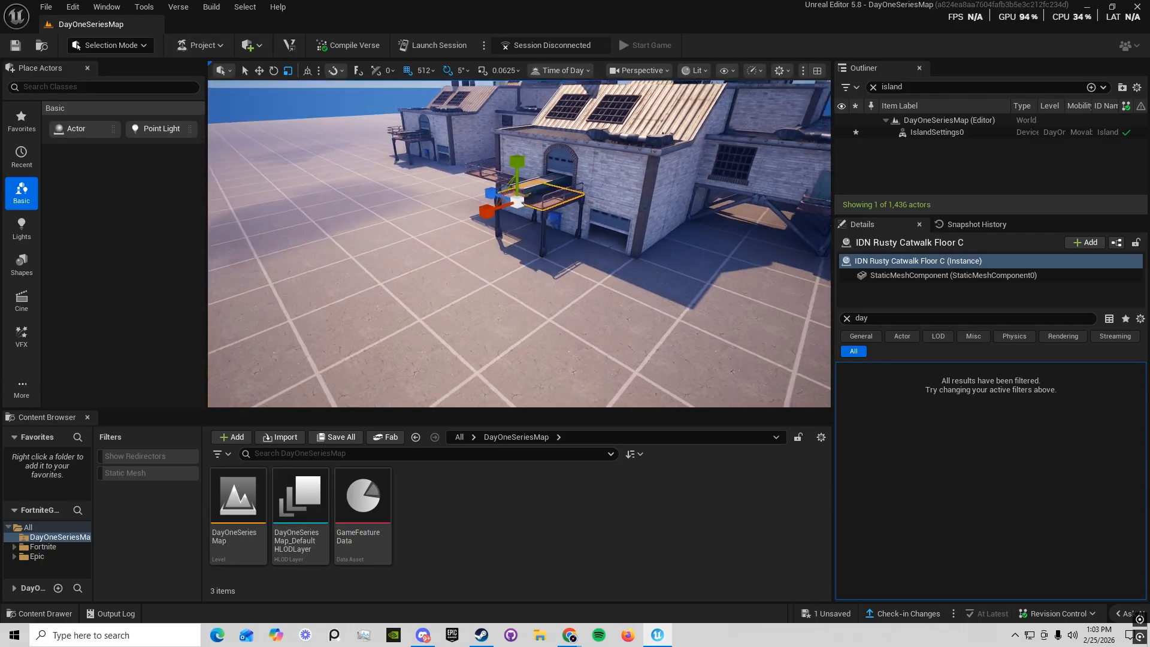
pyautogui.click(100, 48)
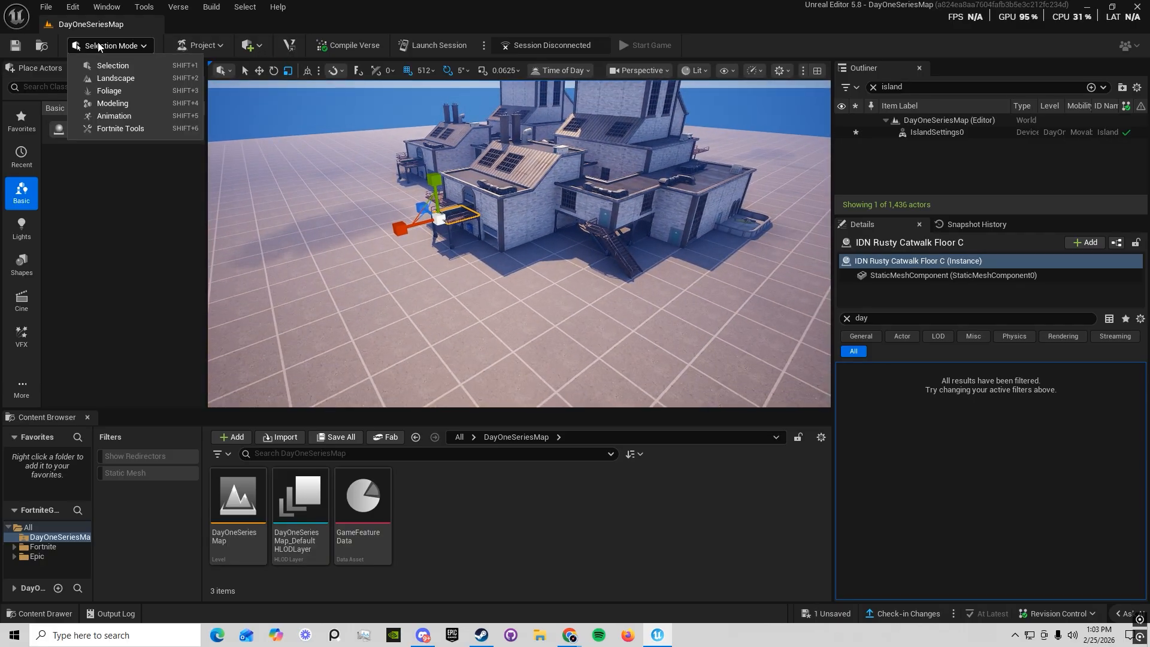
pyautogui.moveTo(383, 240); pyautogui.dragTo(435, 251, button='right')
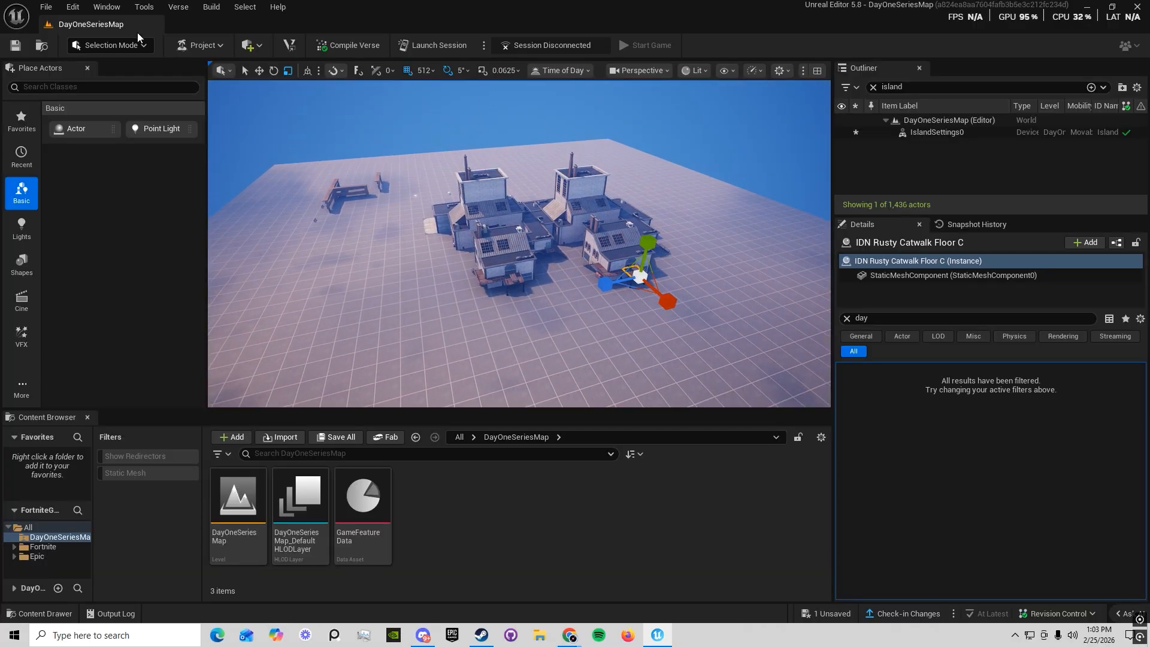
pyautogui.click(122, 45)
pyautogui.click(116, 78)
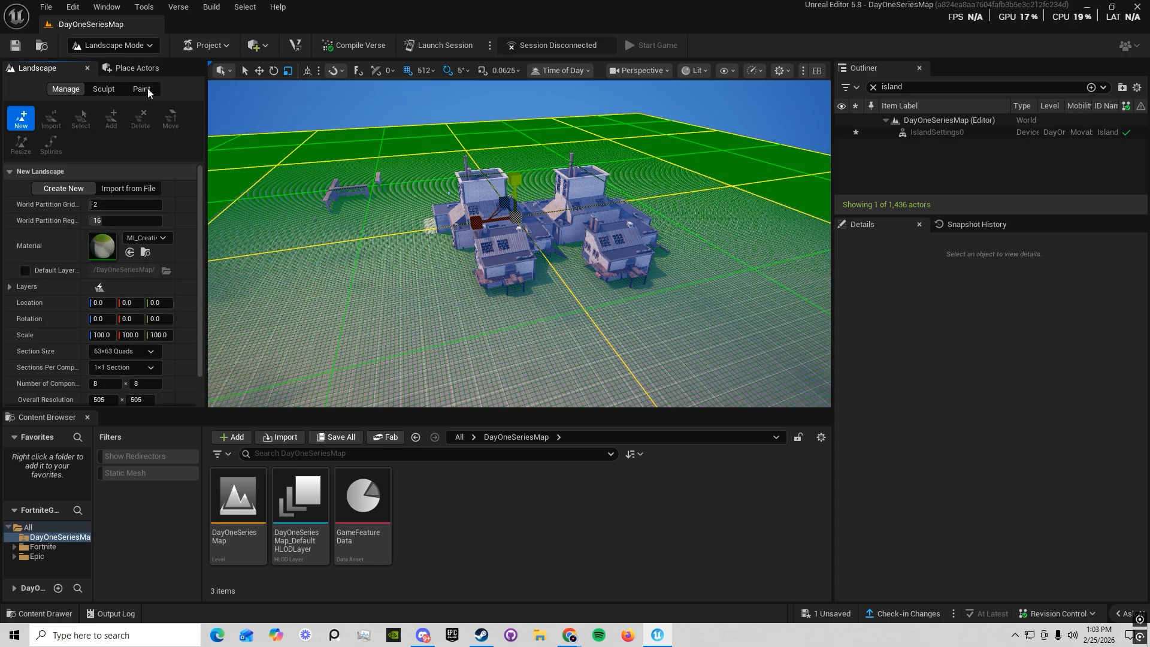
pyautogui.click(114, 45)
pyautogui.click(139, 65)
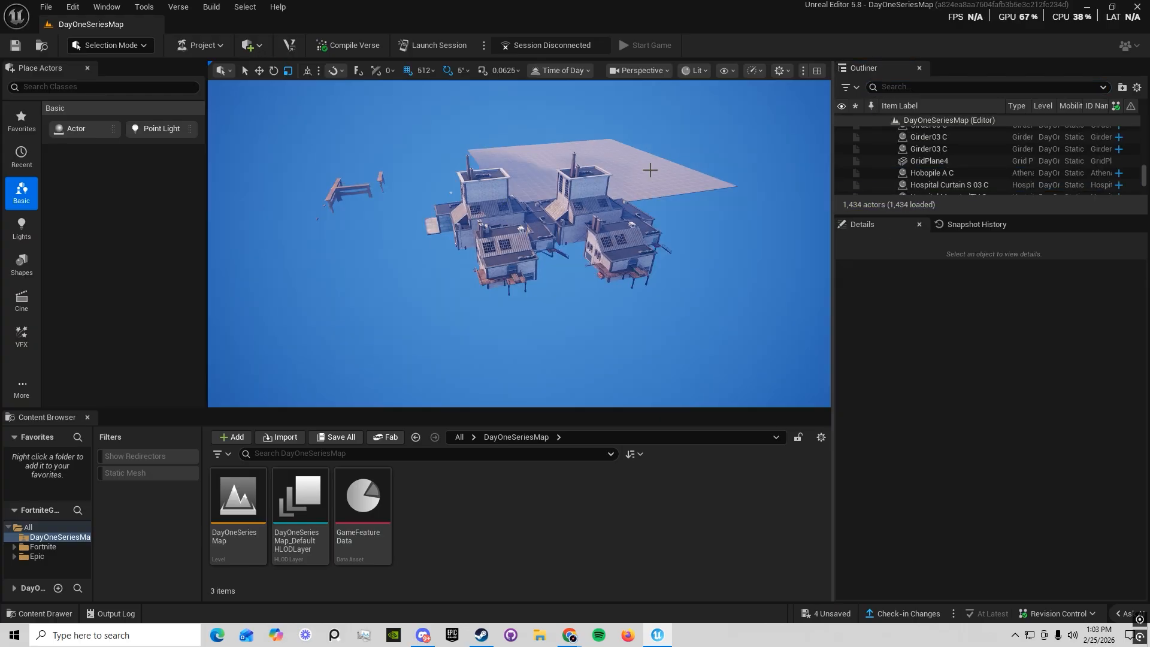
# Delete the remaining grid floor plane behind the factory buildings and switch the editor to Landscape mode
pyautogui.click(649, 169)
pyautogui.press('Delete')
pyautogui.click(114, 46)
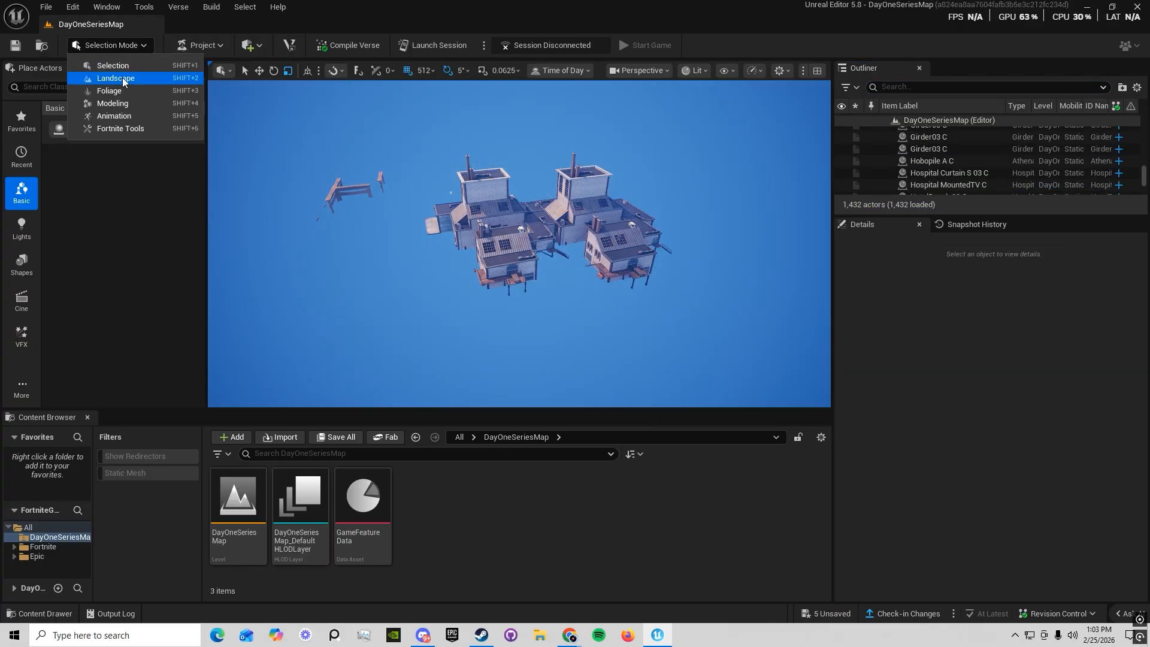
pyautogui.click(120, 78)
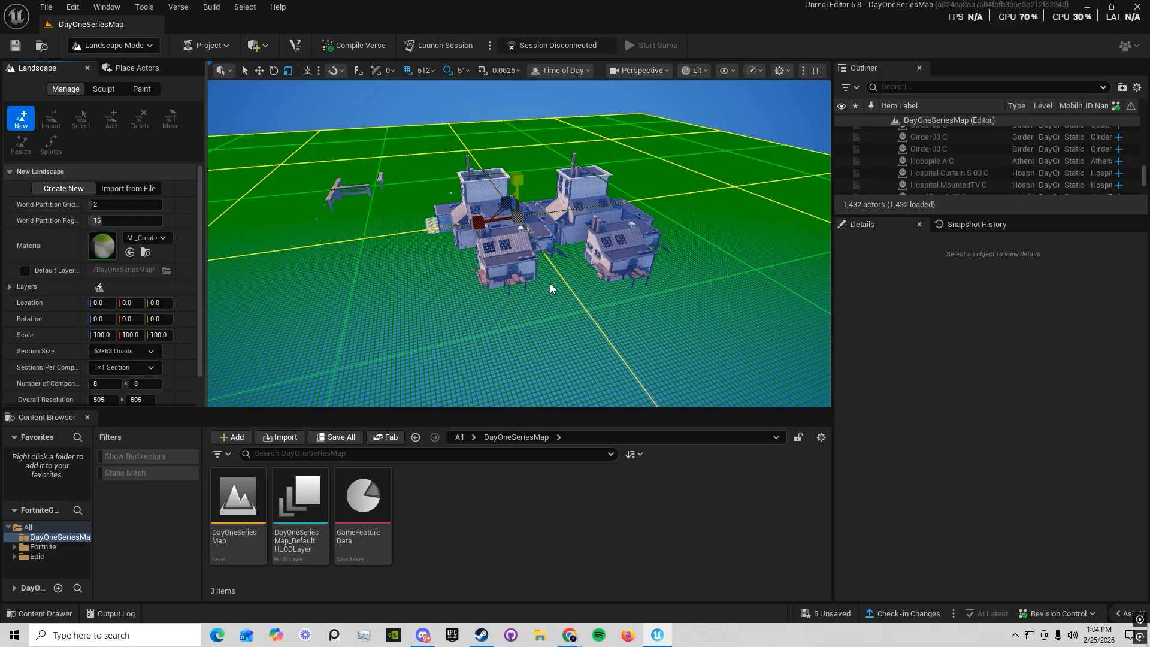
pyautogui.press('w')
pyautogui.moveTo(550, 284); pyautogui.dragTo(550, 261, button='right')
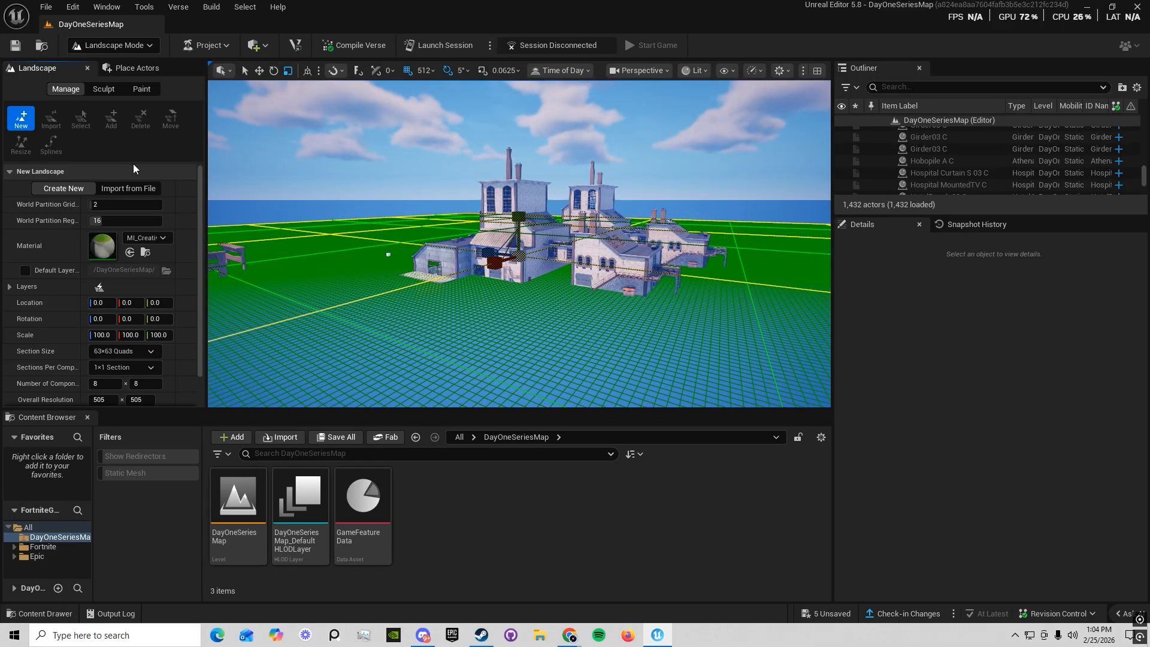
pyautogui.moveTo(419, 240); pyautogui.dragTo(491, 306, button='right')
pyautogui.press('s')
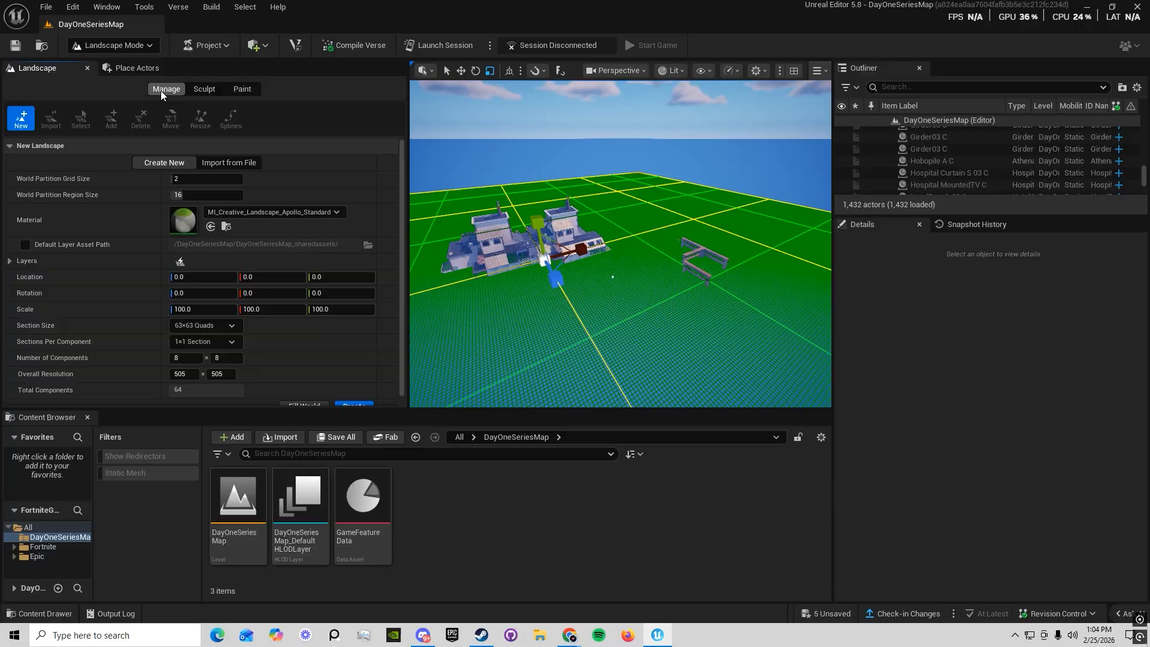
pyautogui.click(79, 47)
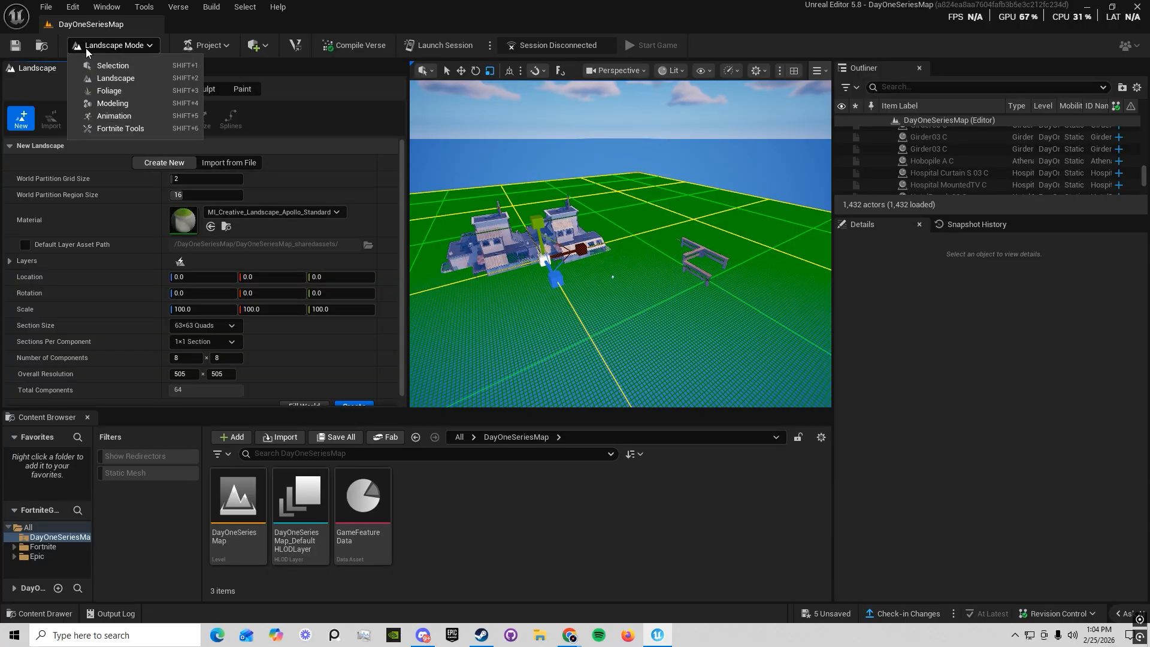
pyautogui.click(116, 77)
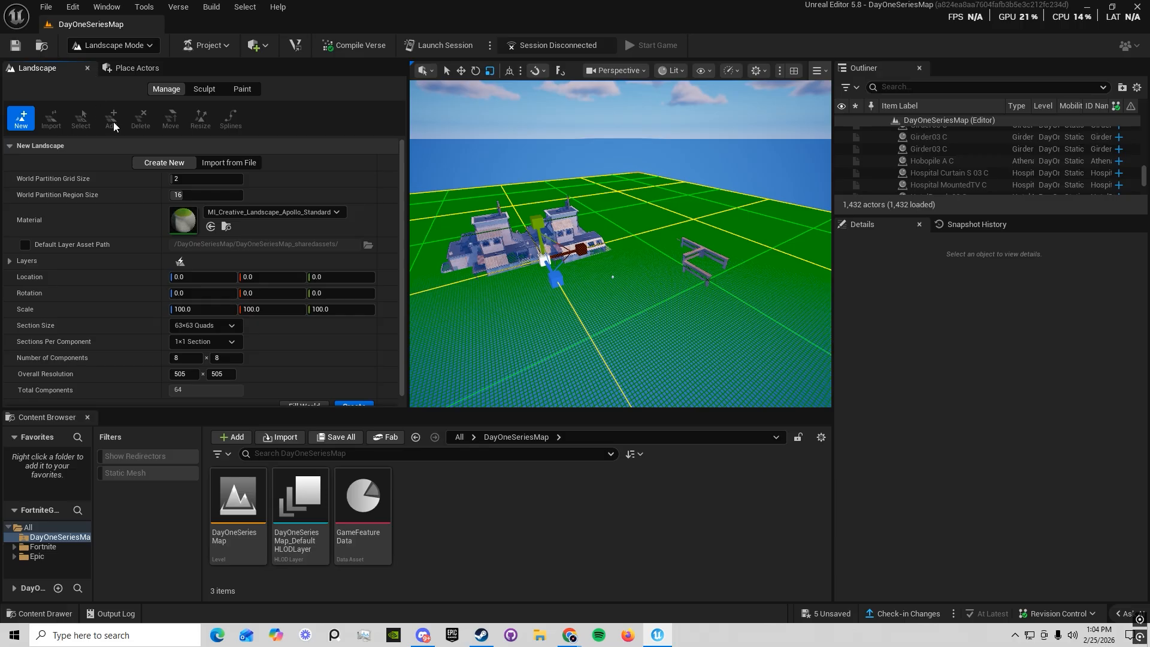
pyautogui.hotkey('shift', '1')
pyautogui.hotkey('shift', '2')
pyautogui.hotkey('shift', '3')
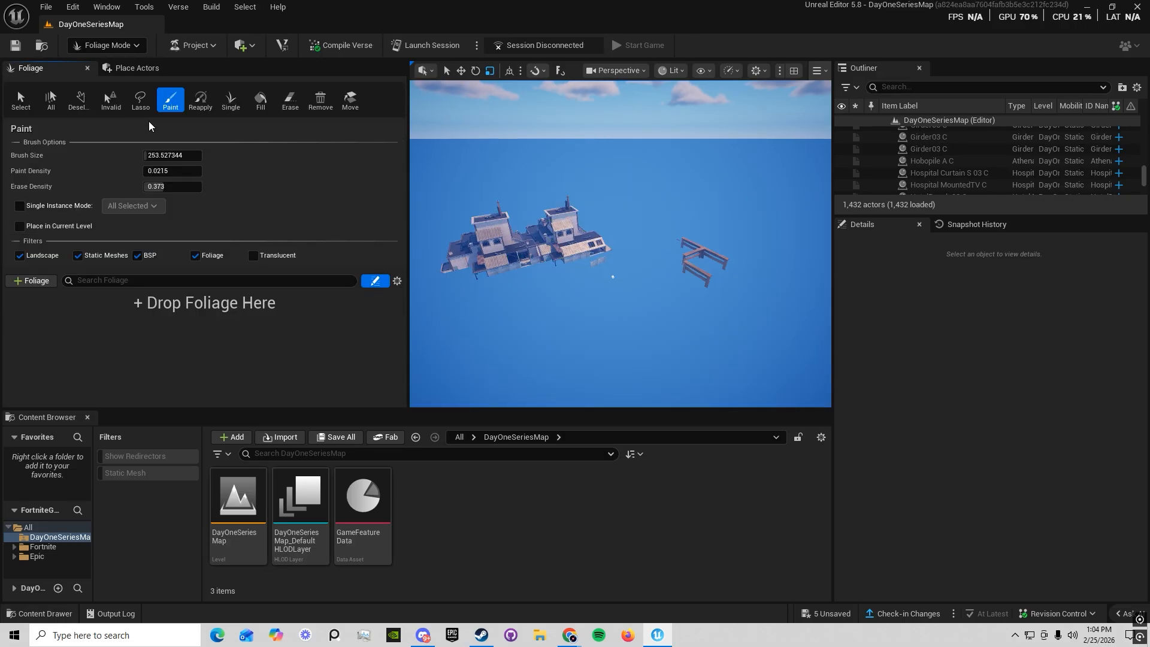
pyautogui.hotkey('shift', '2')
# Return to Landscape mode to set up a new landscape under the factory buildings
pyautogui.click(87, 48)
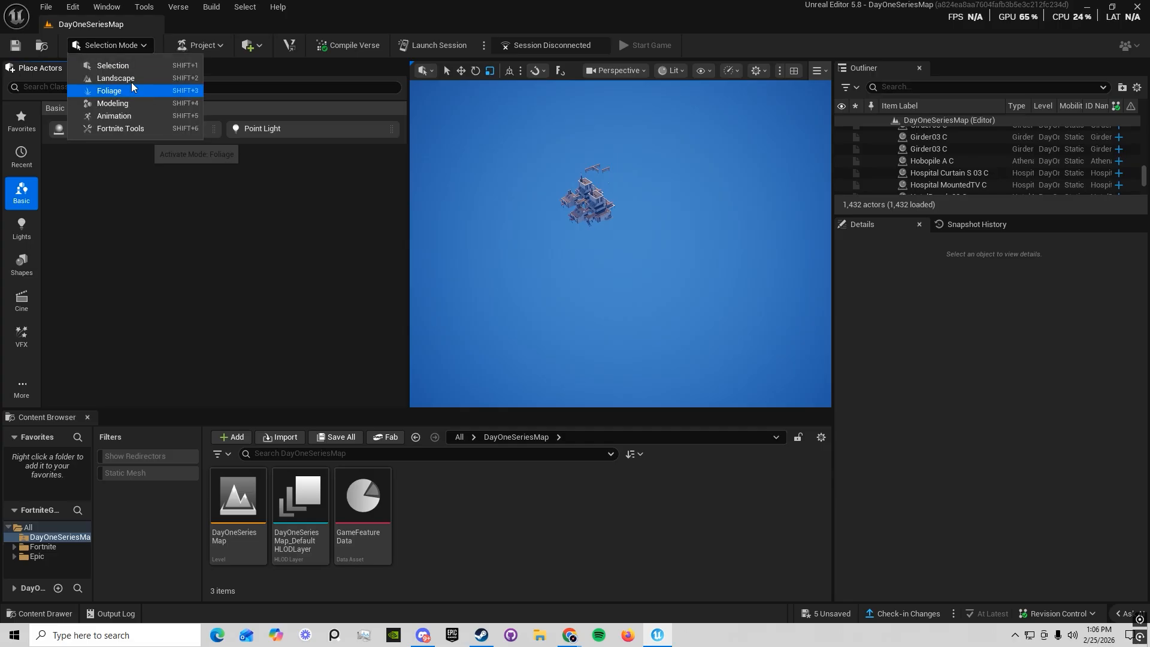
pyautogui.click(130, 78)
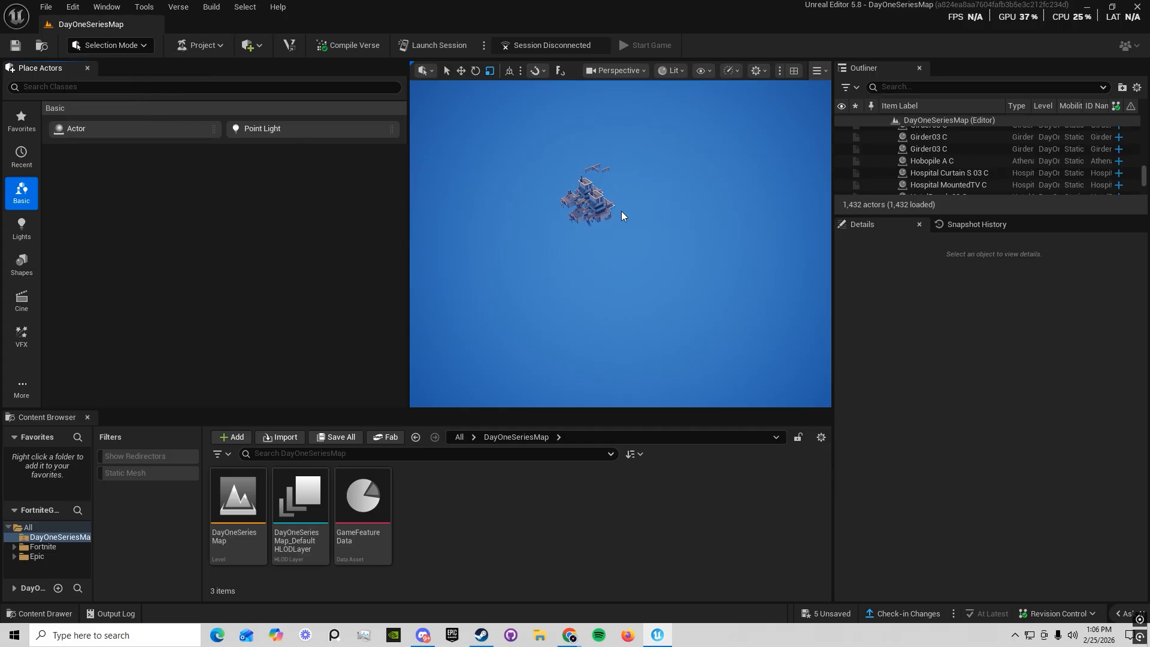
pyautogui.moveTo(621, 239); pyautogui.dragTo(689, 234, button='right')
pyautogui.press('w')
pyautogui.press('a')
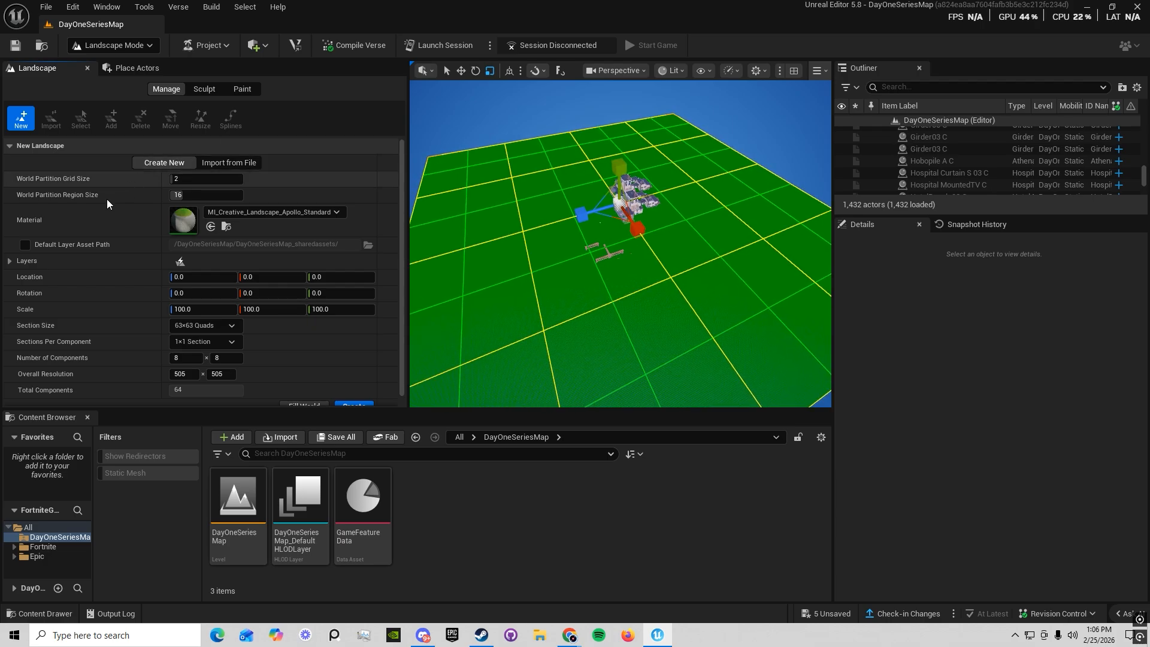
pyautogui.scroll(-1, 107, 199)
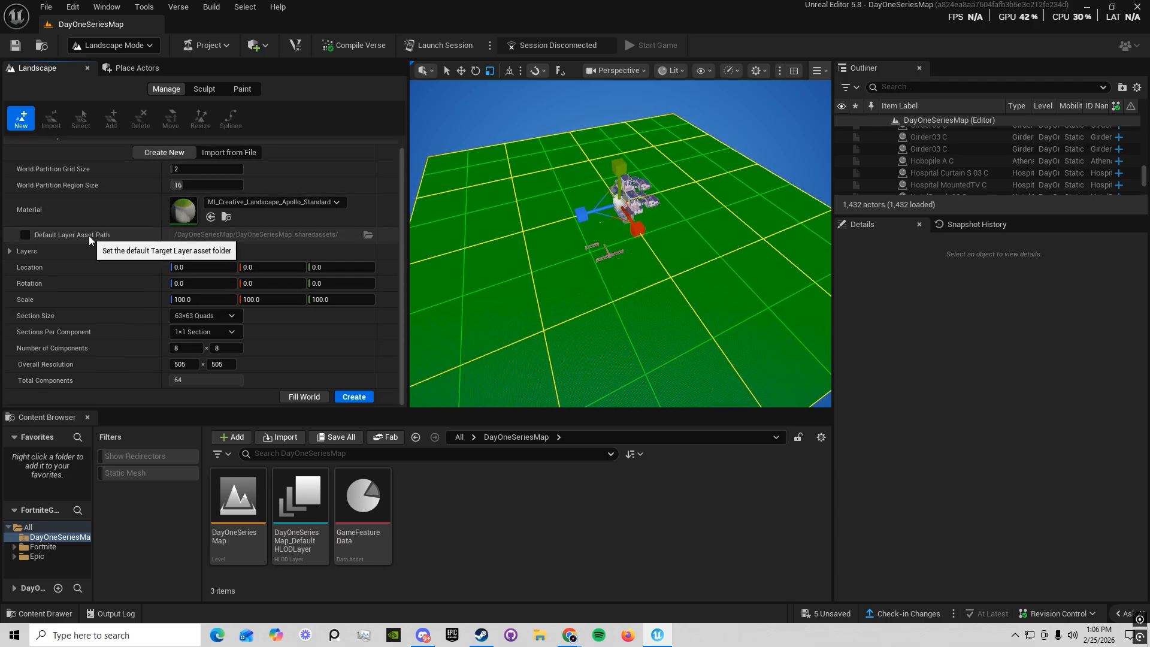
pyautogui.click(269, 202)
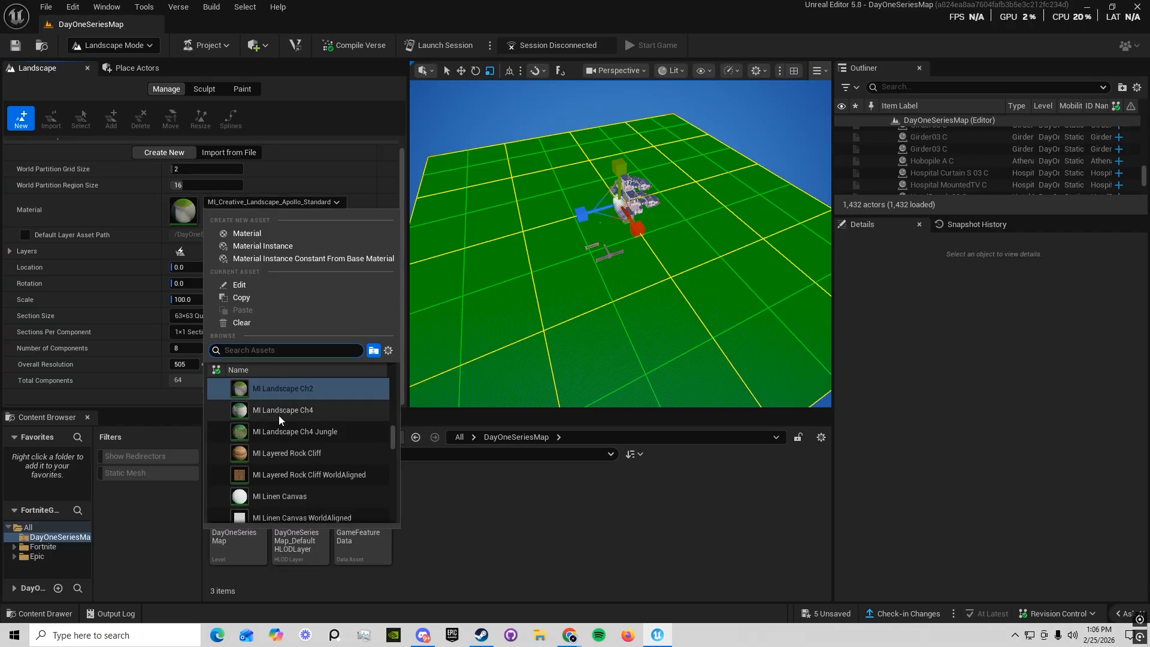
pyautogui.click(258, 202)
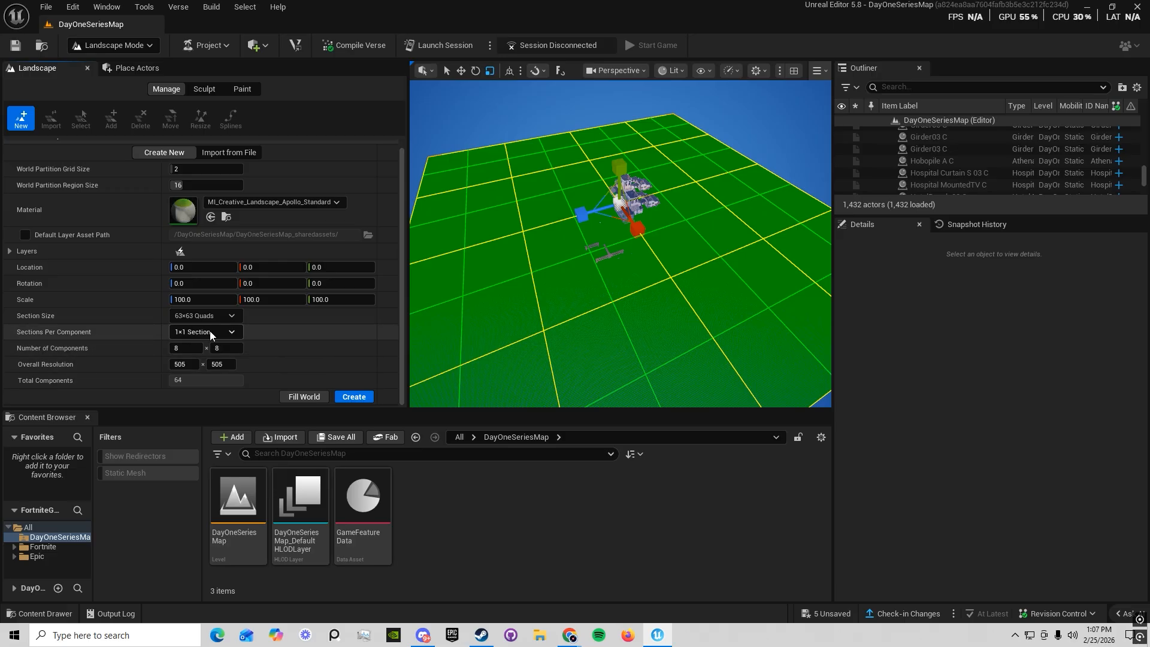
# Try larger component counts, such as 10 × 10, for the new landscape
pyautogui.moveTo(513, 295)
pyautogui.mouseDown(button='right')
pyautogui.moveTo(530, 299)
pyautogui.moveTo(513, 295)
pyautogui.mouseUp(button='right')
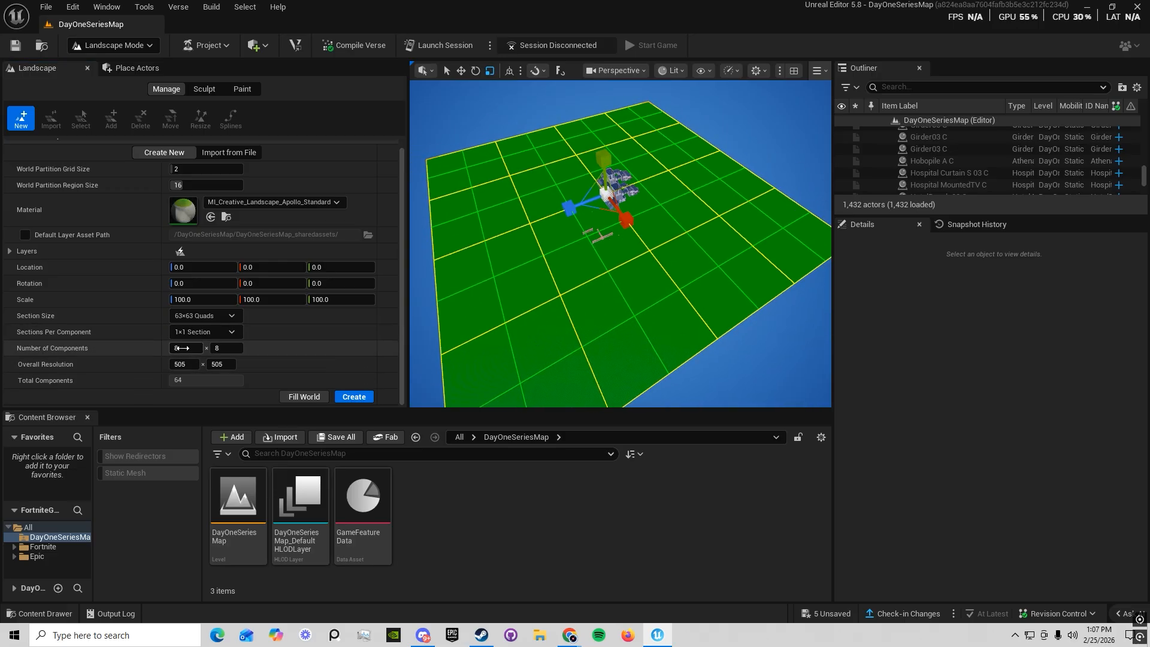
pyautogui.scroll(-4, 516, 311)
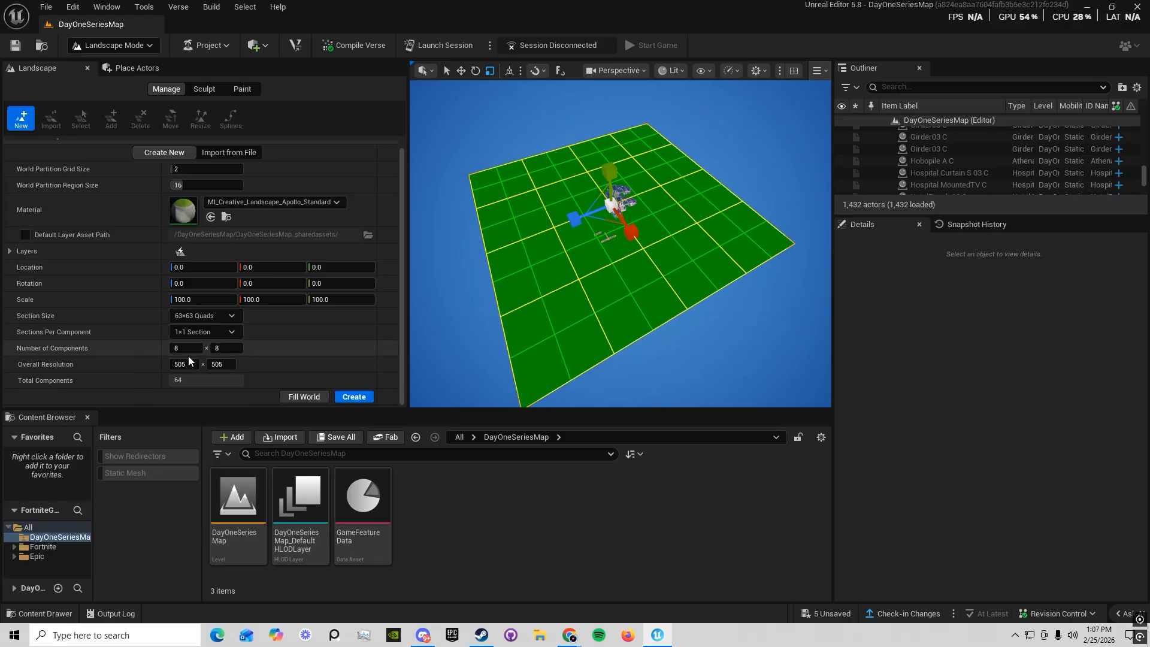
pyautogui.press('BackSpace')
pyautogui.press('BackSpace')
pyautogui.write('50')
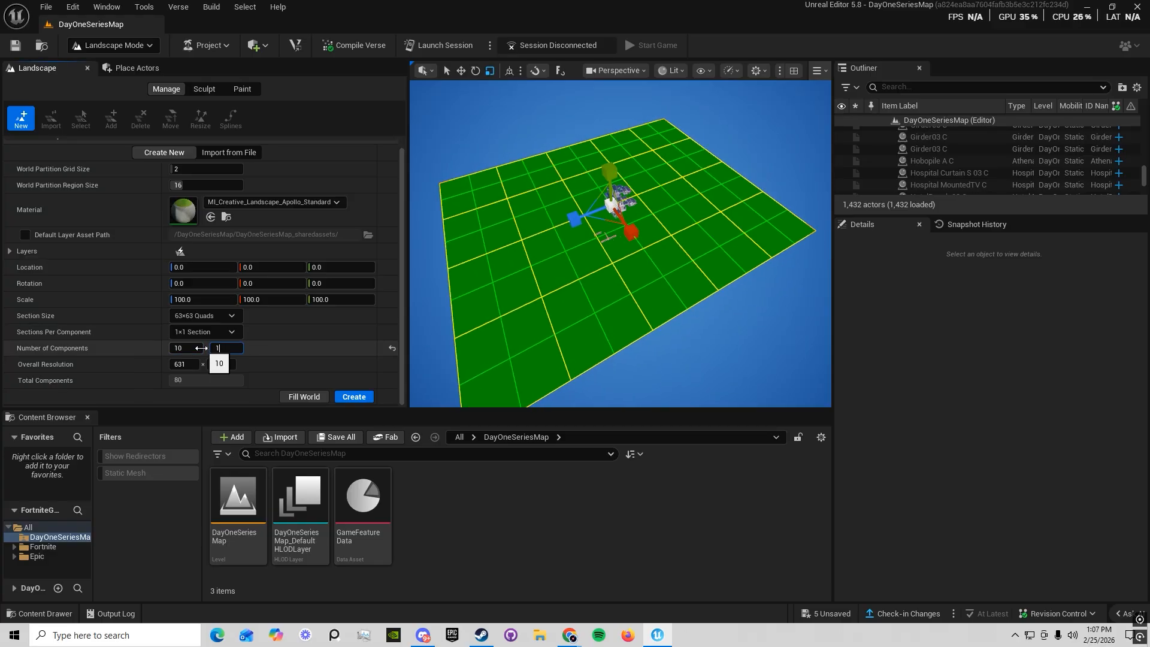
pyautogui.press('Tab')
pyautogui.write('4')
pyautogui.press('Return')
# Undo the component count edits and reset the number of components to its default
pyautogui.hotkey('ctrl', 'z')
pyautogui.hotkey('ctrl', 'z')
pyautogui.hotkey('ctrl', 'z')
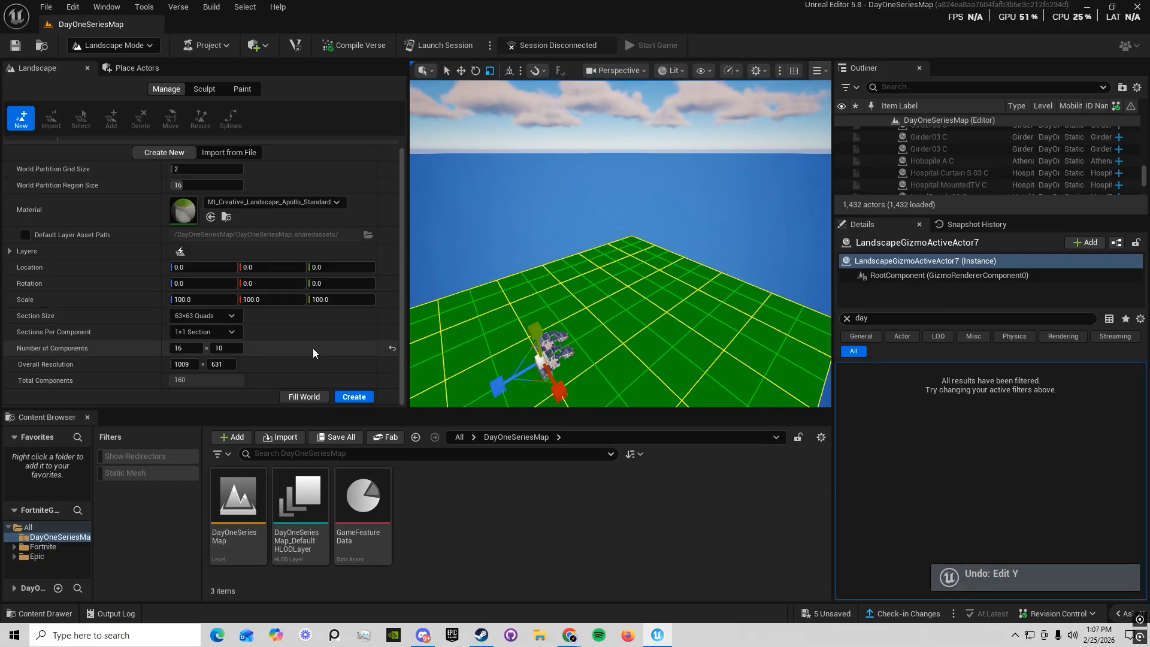
pyautogui.click(392, 349)
# Create the new landscape with 8 × 8 components and the MI_Creative_Landscape_Apollo_Standard material
pyautogui.press('w')
pyautogui.moveTo(621, 240); pyautogui.dragTo(734, 141, button='right')
pyautogui.press('a')
pyautogui.press('w')
pyautogui.scroll(1, 365, 378)
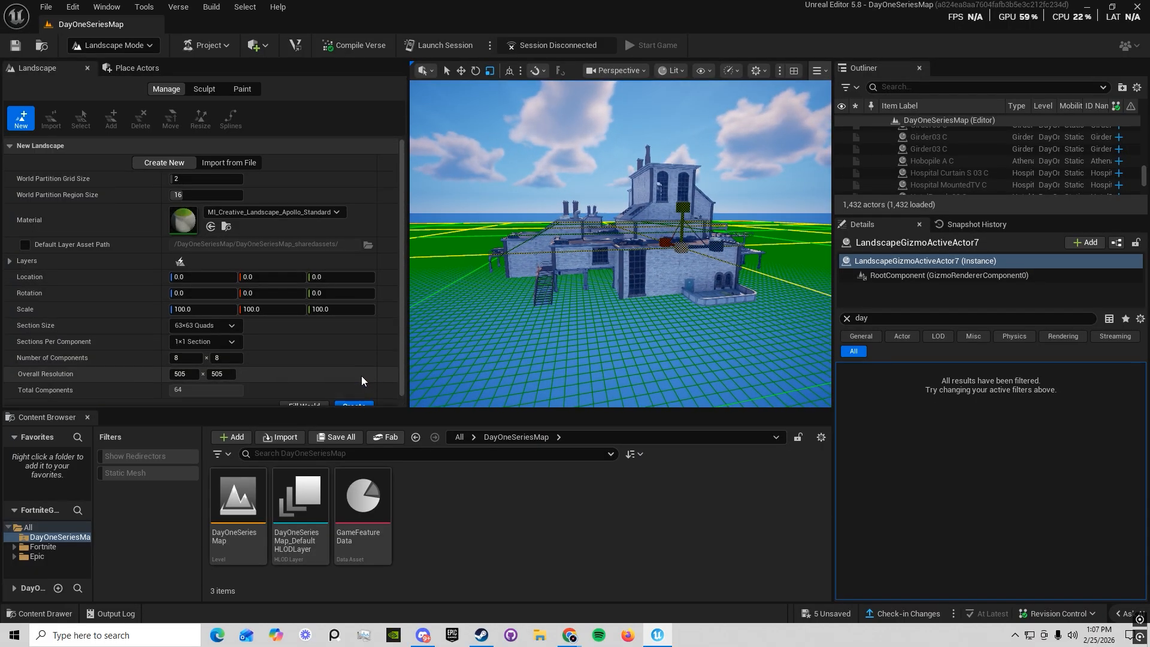
pyautogui.scroll(-1, 350, 393)
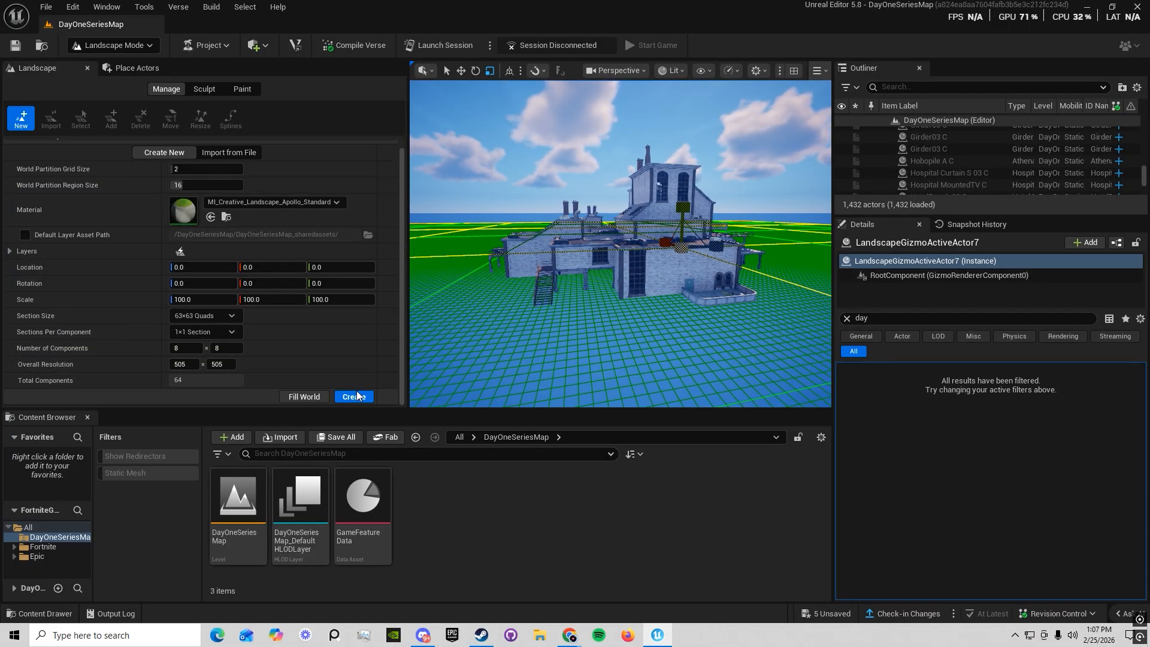
pyautogui.click(354, 397)
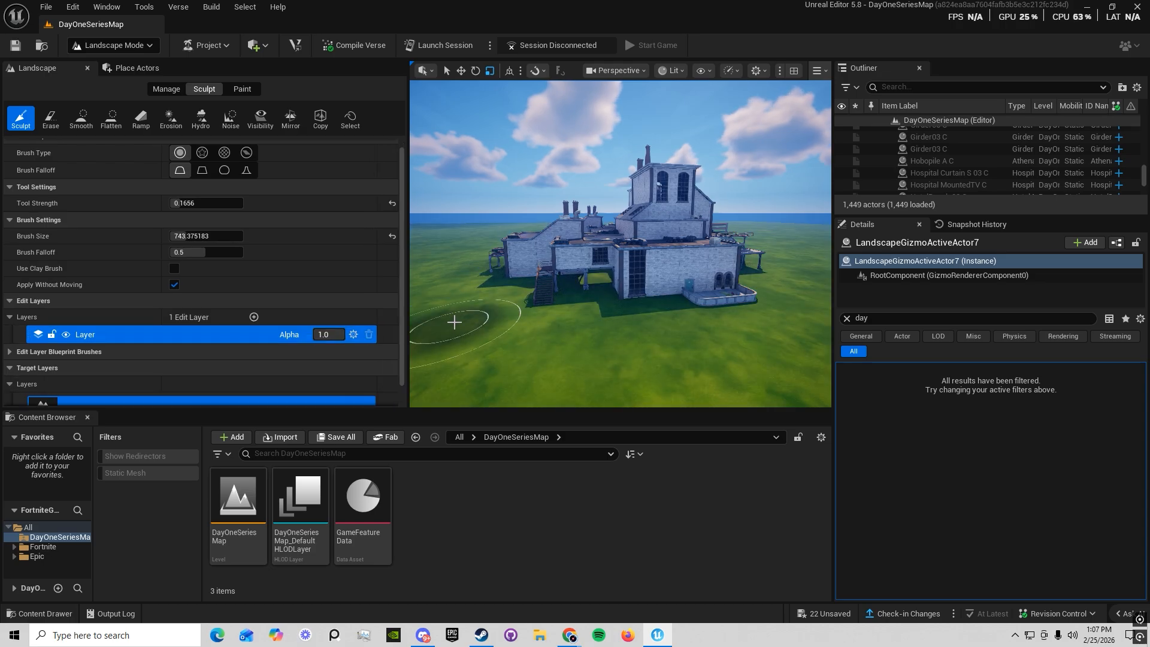
# Set the Sculpt tool strength to 0.2608 and raise a rocky mound on the open grass beside the buildings
pyautogui.press('s')
pyautogui.moveTo(621, 243); pyautogui.dragTo(626, 210, button='right')
pyautogui.press('a')
pyautogui.moveTo(629, 362); pyautogui.dragTo(634, 365, button='right')
pyautogui.moveTo(427, 290); pyautogui.dragTo(486, 306, button='right')
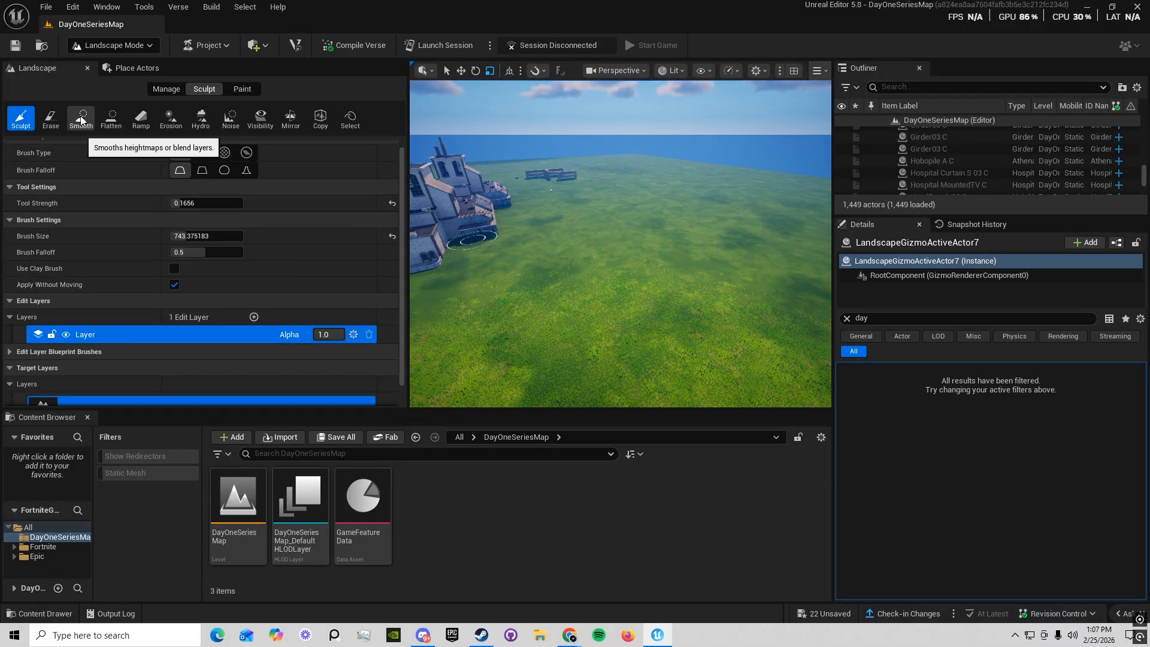
pyautogui.click(729, 280)
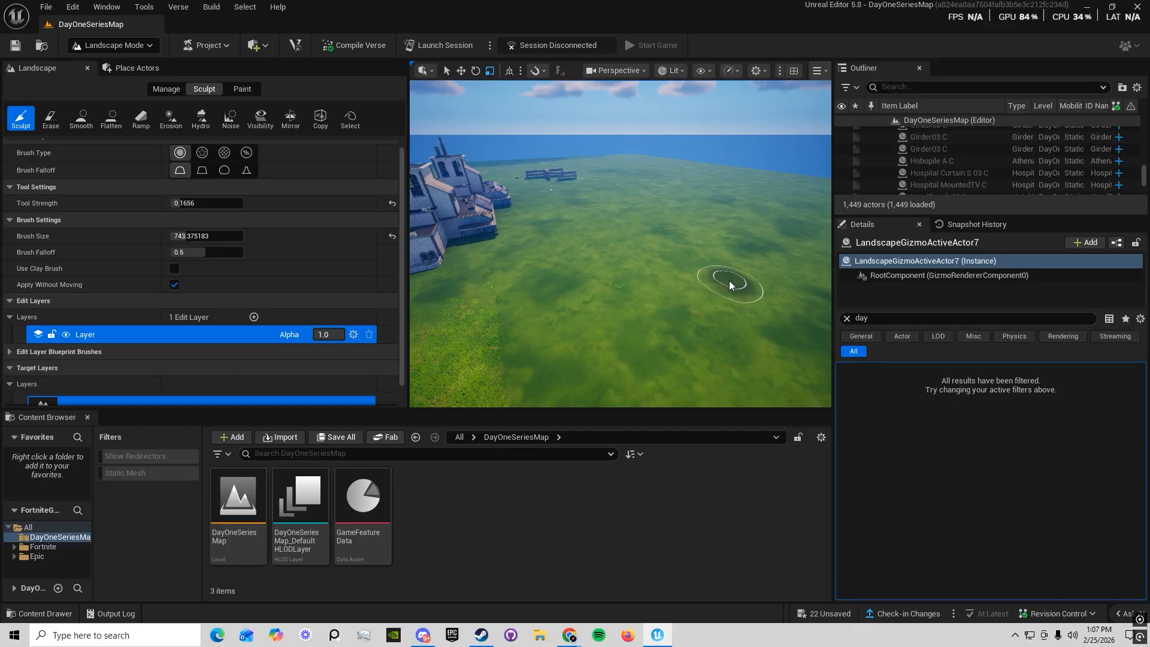
pyautogui.moveTo(185, 203); pyautogui.dragTo(189, 204)
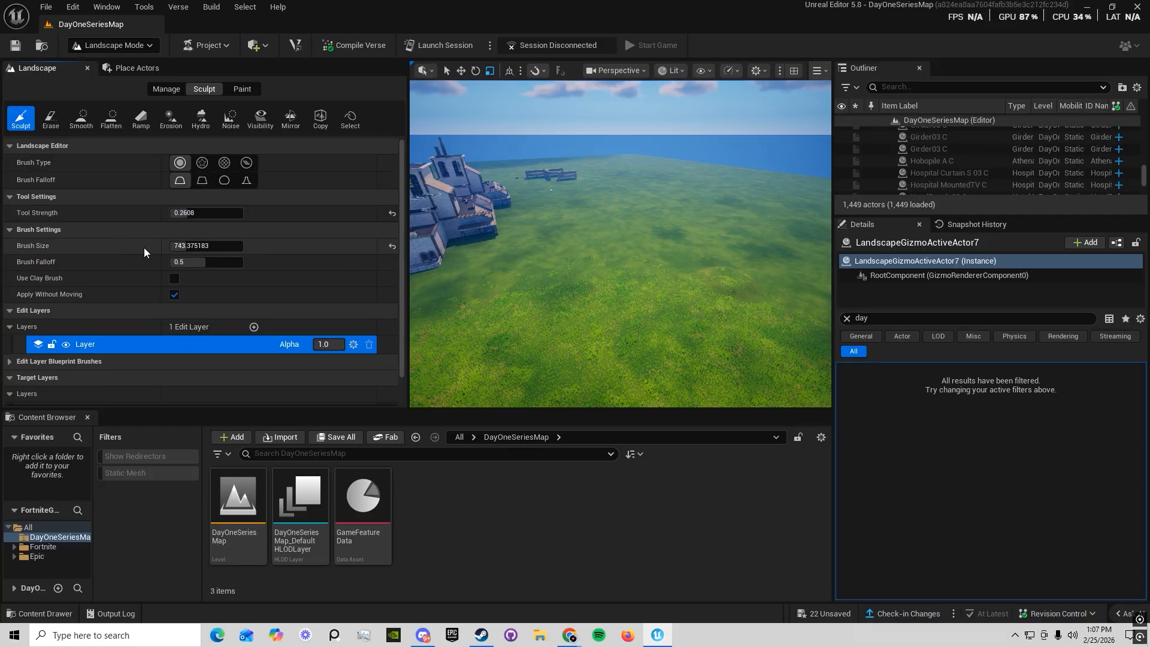
pyautogui.click(726, 279)
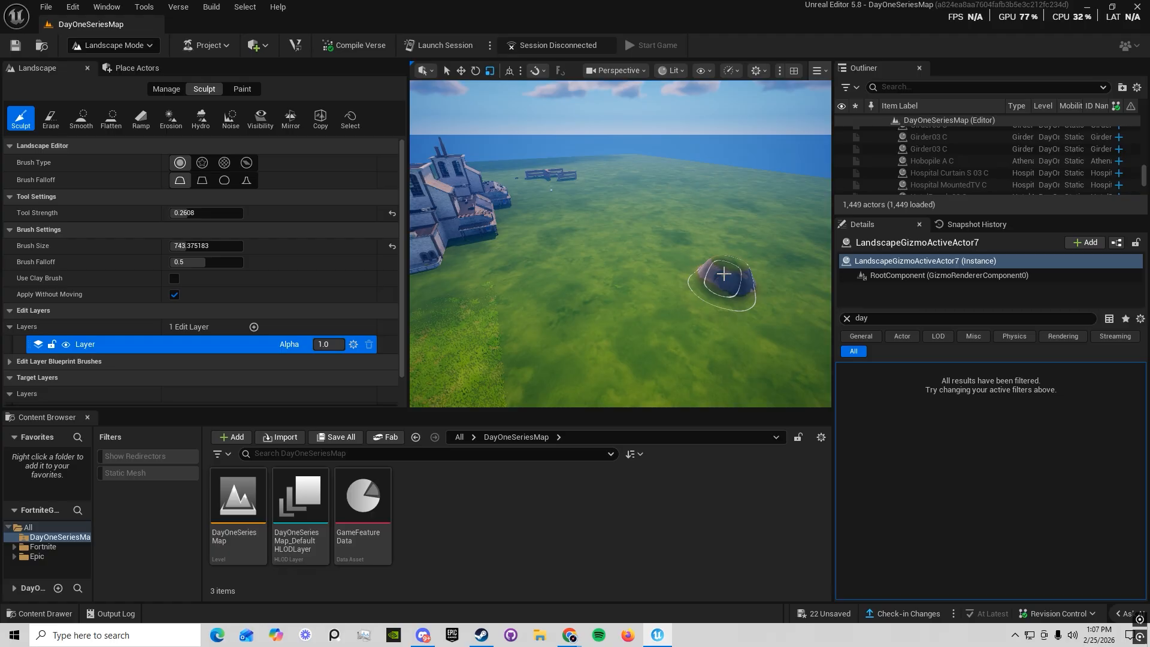
pyautogui.press('f')
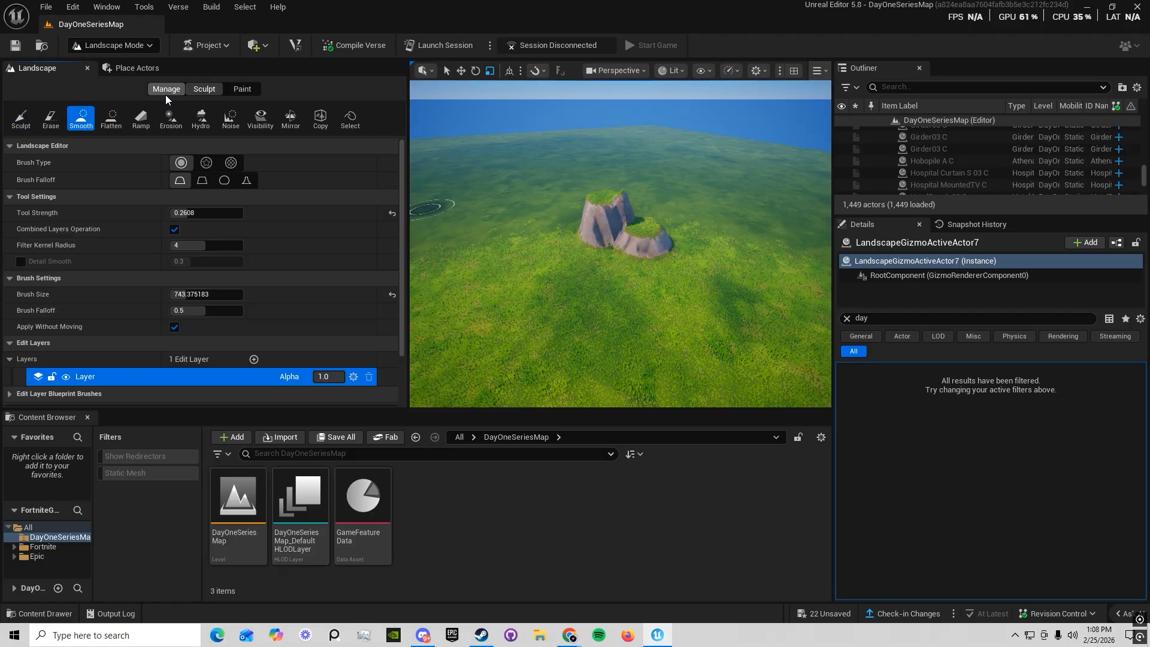
pyautogui.click(166, 89)
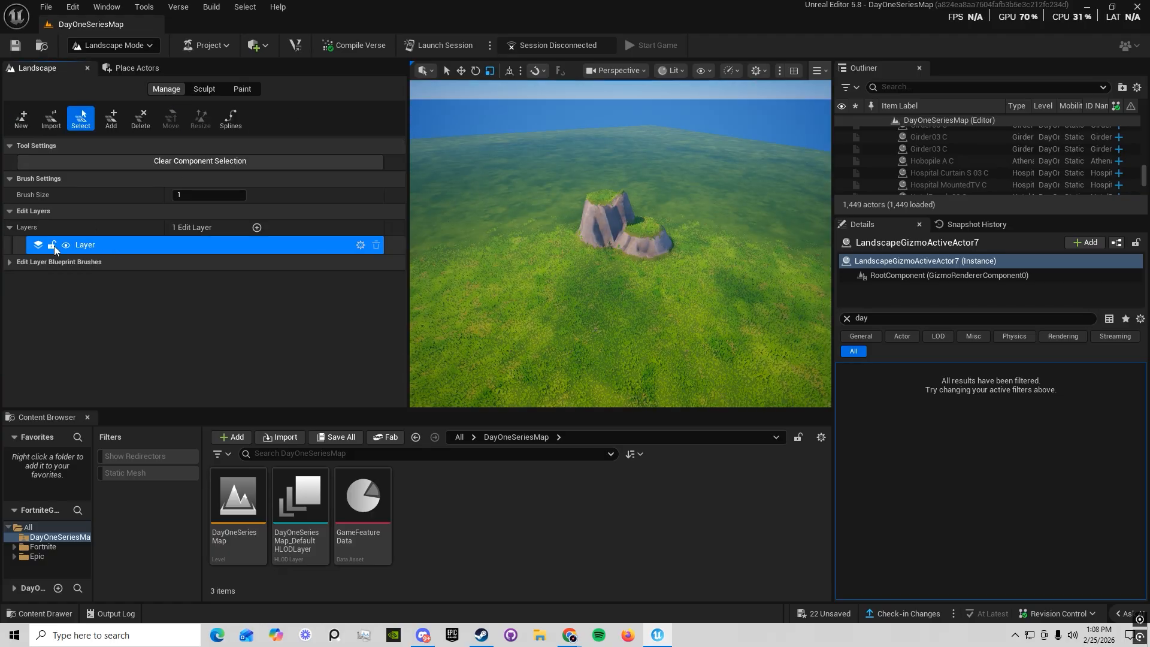
pyautogui.click(189, 92)
pyautogui.click(178, 88)
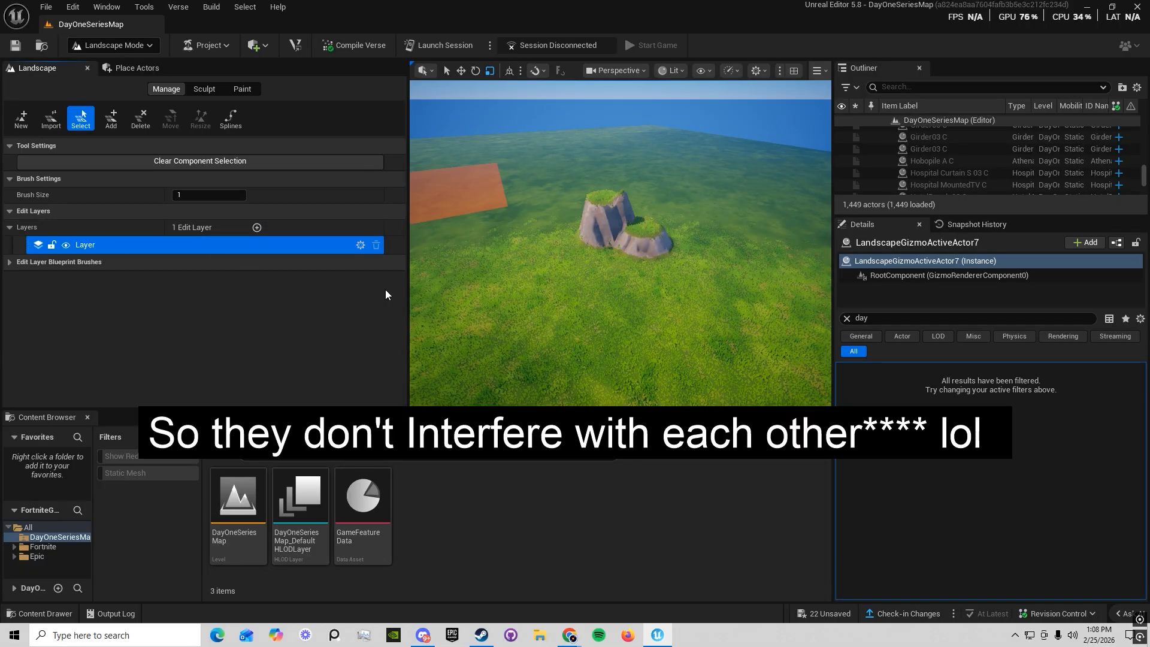
pyautogui.click(204, 89)
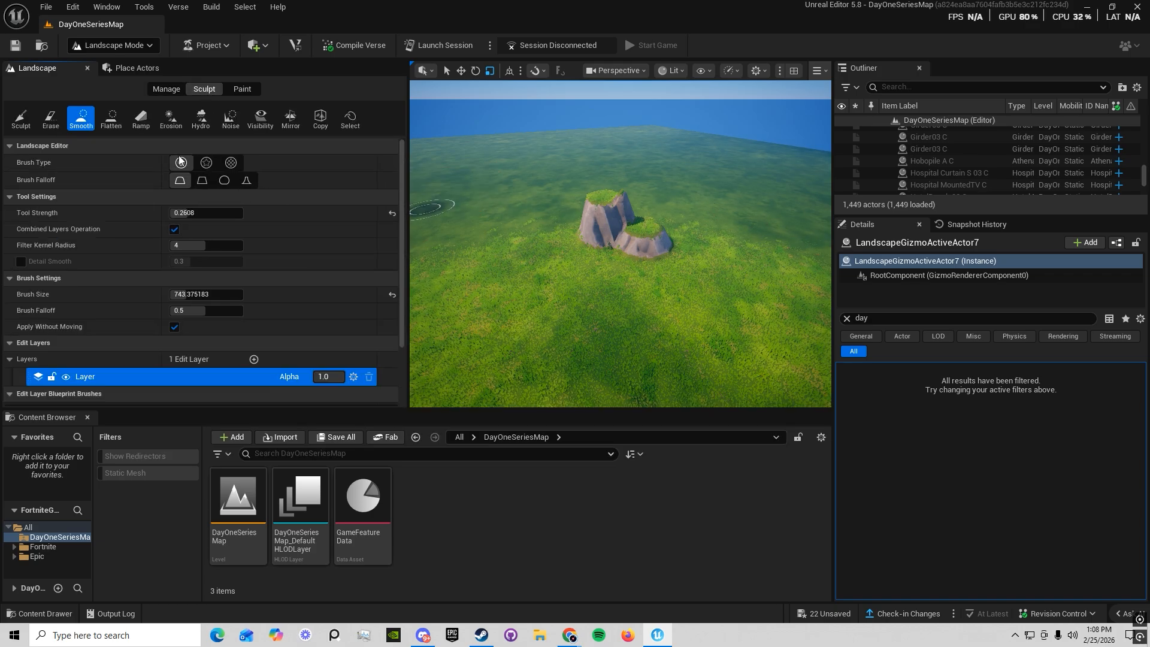
# Lower the terrain with the Sculpt tool to dig deep craters in the grass beside the rocky mound
pyautogui.moveTo(689, 292)
pyautogui.mouseDown(button='right')
pyautogui.moveTo(641, 317)
pyautogui.moveTo(614, 306)
pyautogui.mouseUp(button='right')
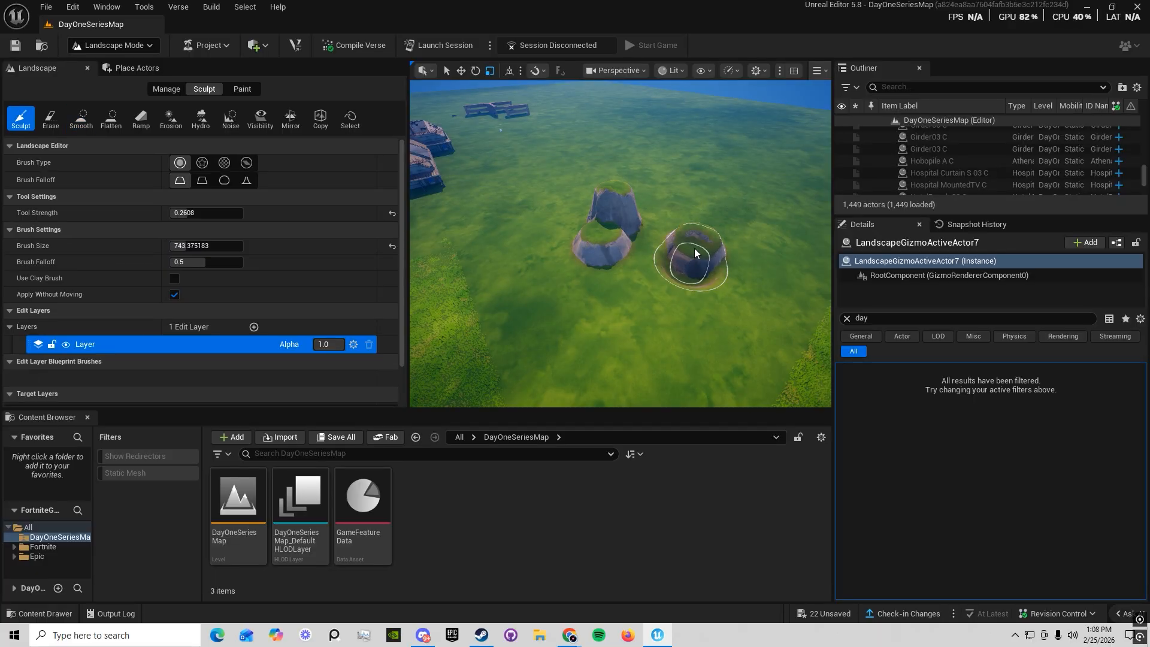
pyautogui.keyDown('shift'); pyautogui.moveTo(695, 248); pyautogui.dragTo(695, 248); pyautogui.keyUp('shift')
pyautogui.moveTo(622, 308)
pyautogui.keyDown('shift'); pyautogui.mouseDown()
pyautogui.moveTo(629, 239)
pyautogui.moveTo(672, 255)
pyautogui.mouseUp(); pyautogui.keyUp('shift')
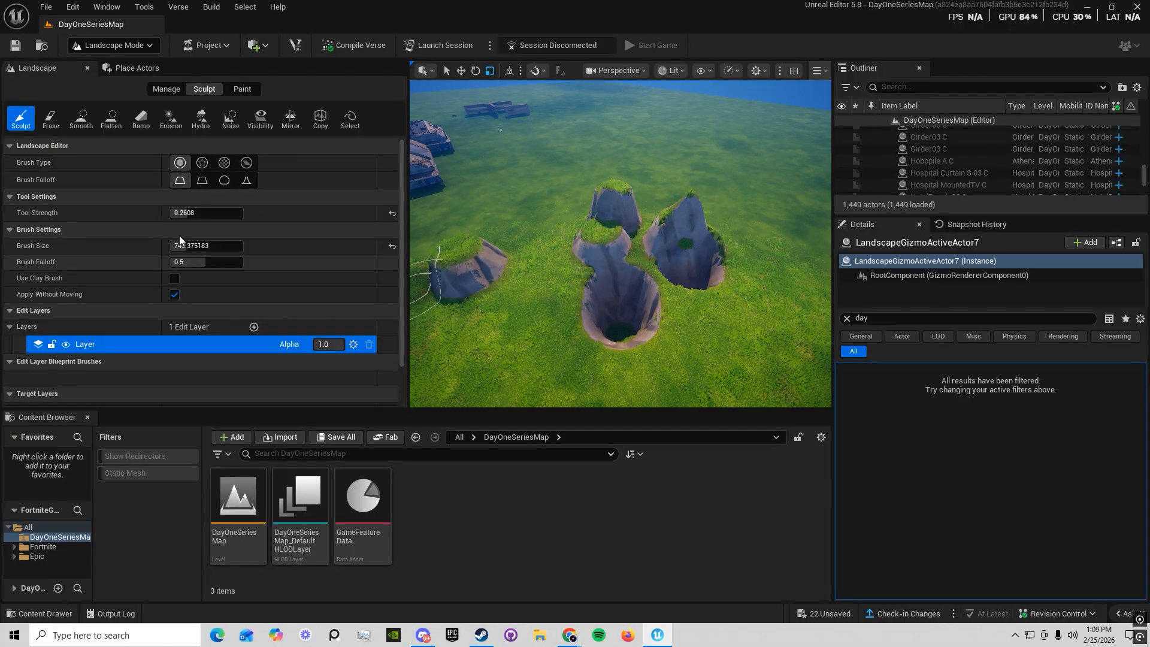
# Set the Sculpt tool strength to 0.995995 and raise tall rock pillars among the existing mounds
pyautogui.click(208, 183)
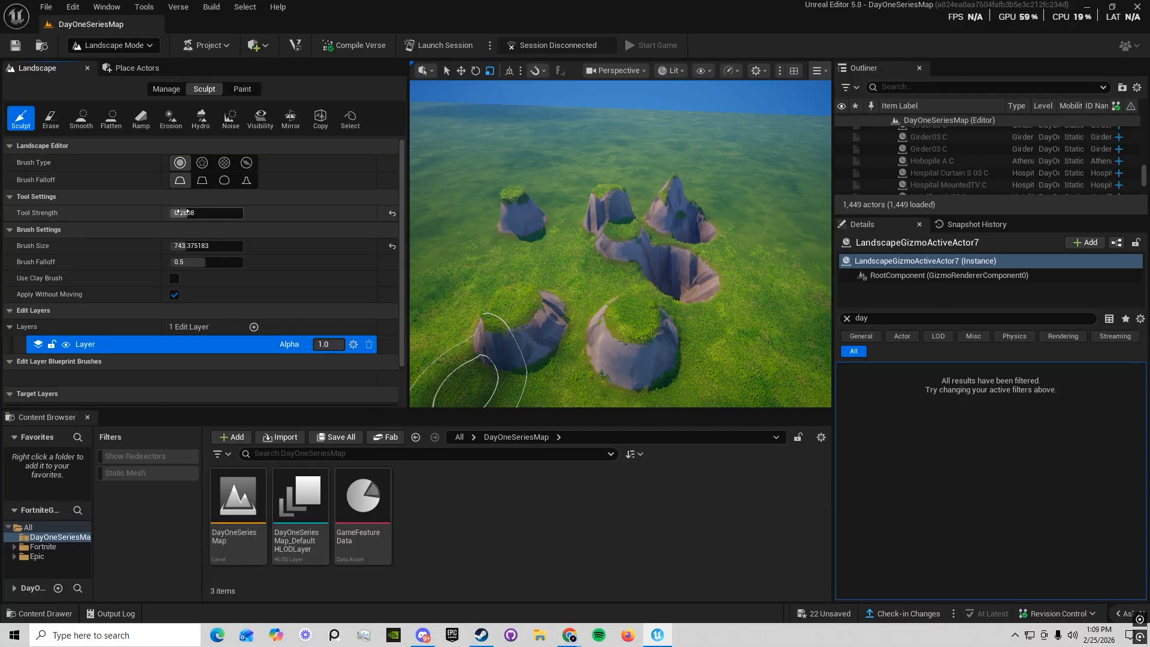
pyautogui.moveTo(207, 213); pyautogui.dragTo(240, 213)
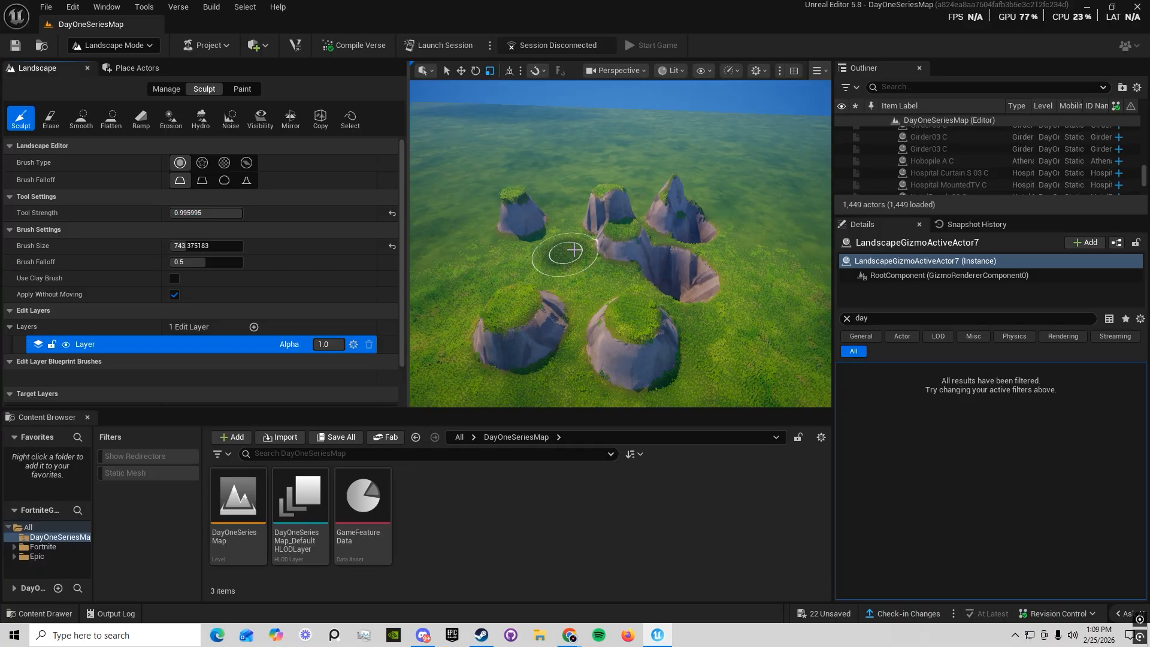
pyautogui.moveTo(577, 253)
pyautogui.mouseDown()
pyautogui.moveTo(586, 267)
pyautogui.moveTo(664, 251)
pyautogui.mouseUp()
# Set the brush size to 8192, try a broad Sculpt stroke beside the rock mounds, and undo that stroke
pyautogui.moveTo(182, 246); pyautogui.dragTo(242, 246)
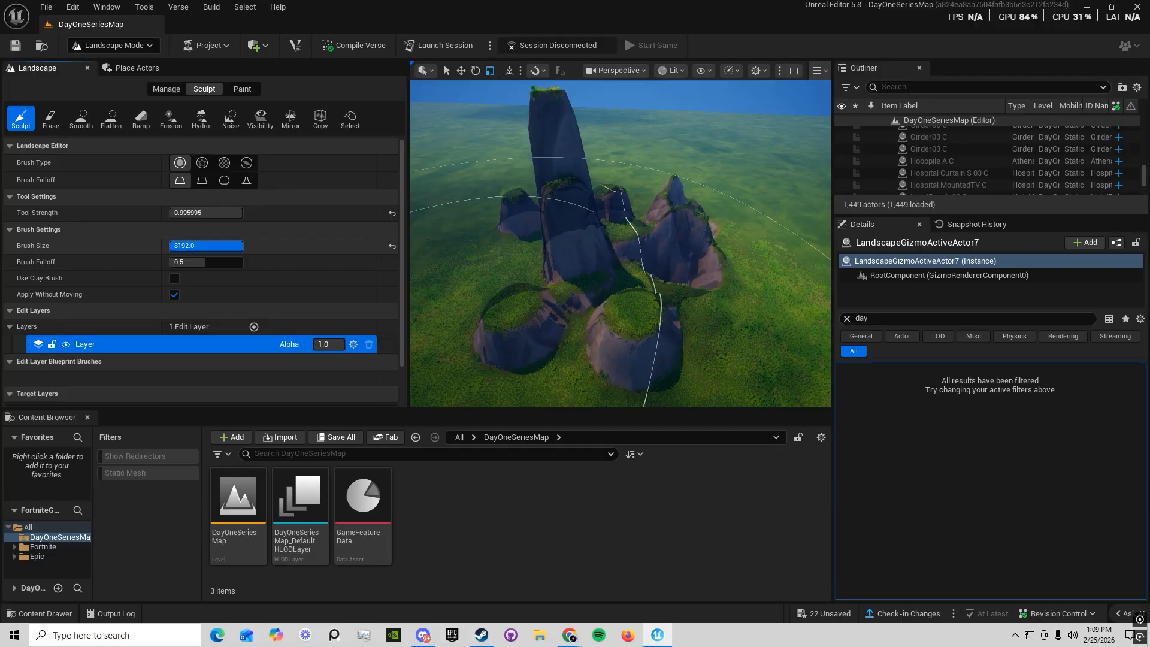
pyautogui.moveTo(576, 251)
pyautogui.mouseDown(button='right')
pyautogui.moveTo(617, 264)
pyautogui.moveTo(593, 270)
pyautogui.mouseUp(button='right')
pyautogui.press('s')
pyautogui.moveTo(624, 228); pyautogui.dragTo(639, 221, button='right')
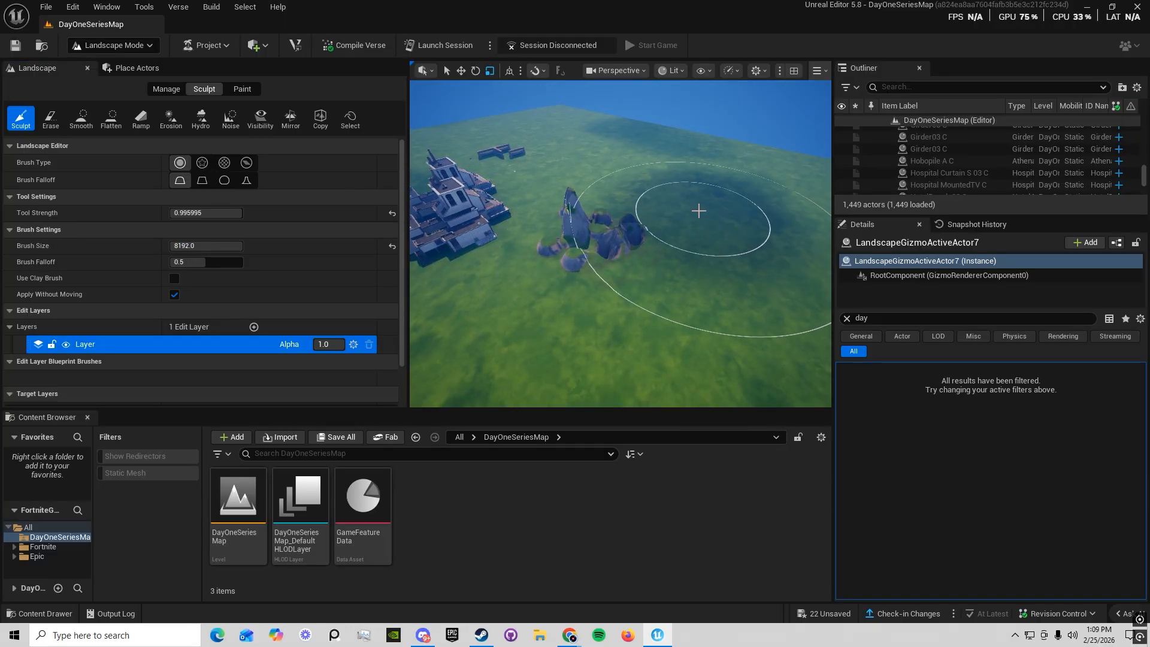
pyautogui.moveTo(707, 204); pyautogui.dragTo(652, 202)
pyautogui.moveTo(652, 203); pyautogui.dragTo(646, 162, button='right')
pyautogui.press('s')
pyautogui.hotkey('ctrl', 'z')
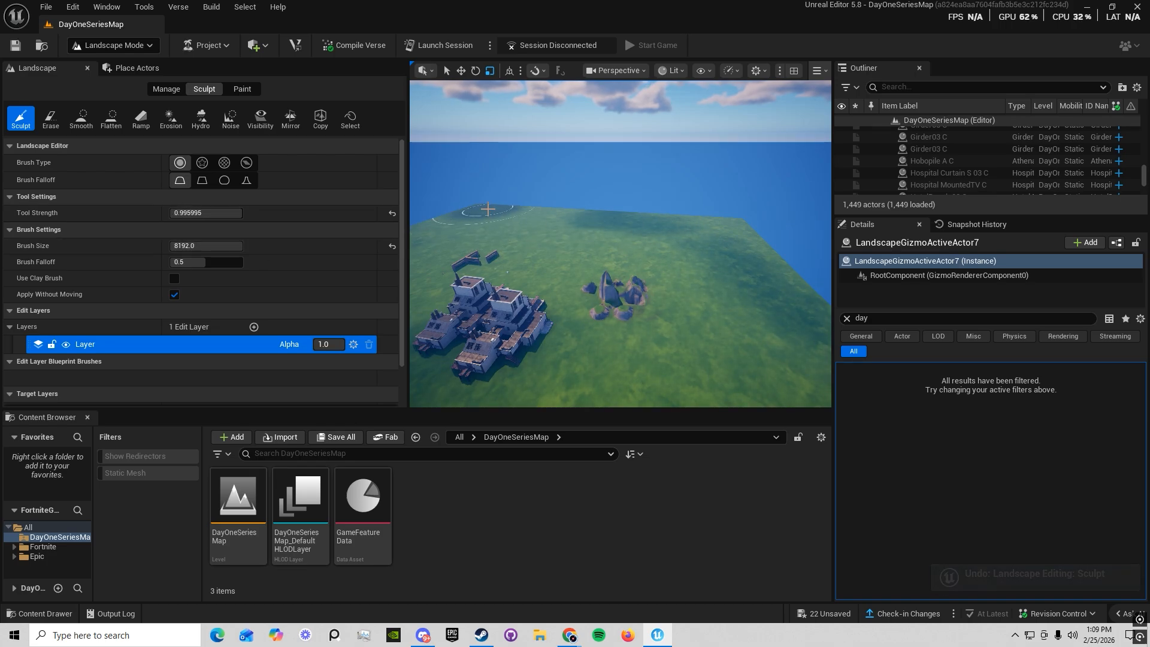
# Raise a mountain ridge with the large Sculpt brush across the open grass behind the buildings and rock mounds
pyautogui.moveTo(538, 223)
pyautogui.mouseDown()
pyautogui.moveTo(688, 231)
pyautogui.moveTo(761, 300)
pyautogui.mouseUp()
pyautogui.press('a')
pyautogui.moveTo(761, 300); pyautogui.dragTo(668, 318, button='right')
pyautogui.click(706, 308)
pyautogui.moveTo(543, 317); pyautogui.dragTo(480, 339, button='right')
pyautogui.moveTo(588, 228)
pyautogui.mouseDown(button='right')
pyautogui.moveTo(521, 224)
pyautogui.moveTo(539, 231)
pyautogui.mouseUp(button='right')
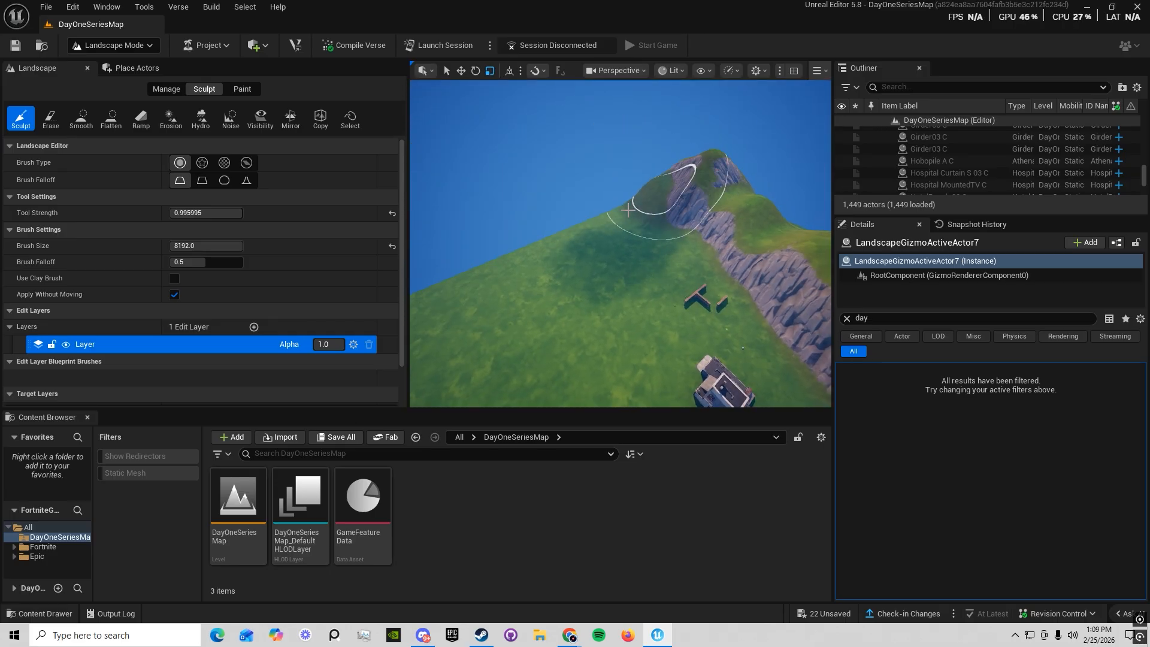
# Extend the mountain ridge around the remaining sides of the landscape to enclose the buildings in a valley
pyautogui.moveTo(713, 179); pyautogui.dragTo(665, 207)
pyautogui.moveTo(665, 207); pyautogui.dragTo(605, 210, button='right')
pyautogui.moveTo(727, 194); pyautogui.dragTo(584, 204)
pyautogui.moveTo(584, 204); pyautogui.dragTo(521, 213, button='right')
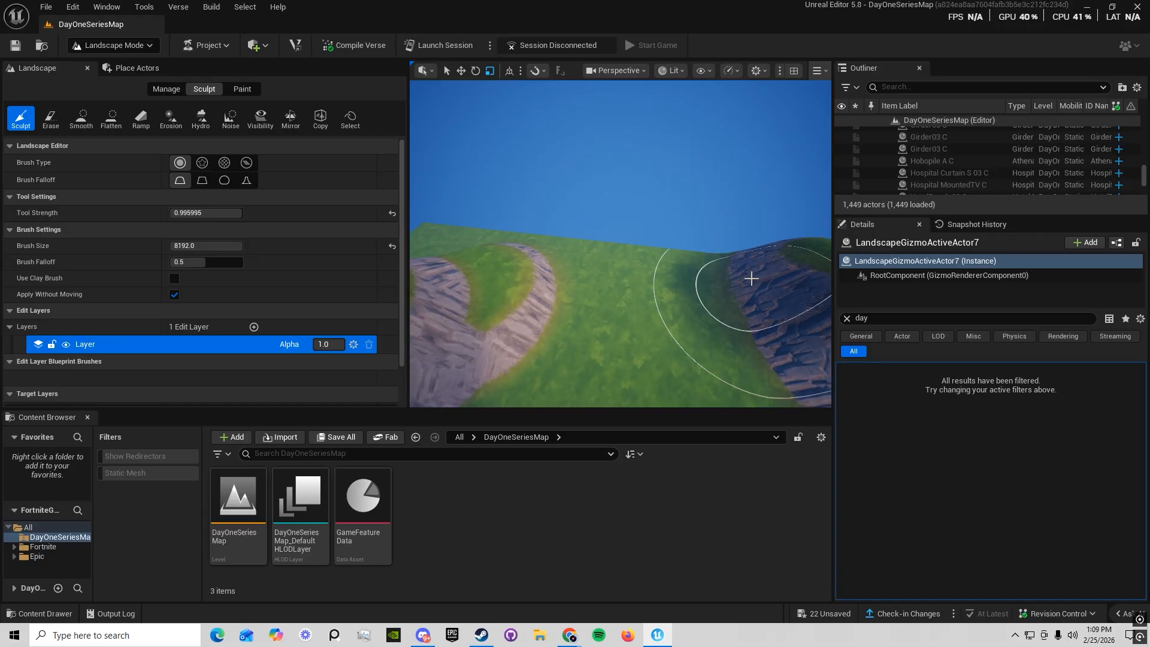
pyautogui.moveTo(750, 277)
pyautogui.mouseDown()
pyautogui.moveTo(565, 272)
pyautogui.moveTo(670, 269)
pyautogui.mouseUp()
pyautogui.moveTo(669, 270); pyautogui.dragTo(605, 276, button='right')
pyautogui.moveTo(713, 272)
pyautogui.mouseDown()
pyautogui.moveTo(665, 219)
pyautogui.moveTo(587, 226)
pyautogui.mouseUp()
pyautogui.moveTo(597, 238)
pyautogui.mouseDown(button='right')
pyautogui.moveTo(521, 311)
pyautogui.moveTo(636, 230)
pyautogui.mouseUp(button='right')
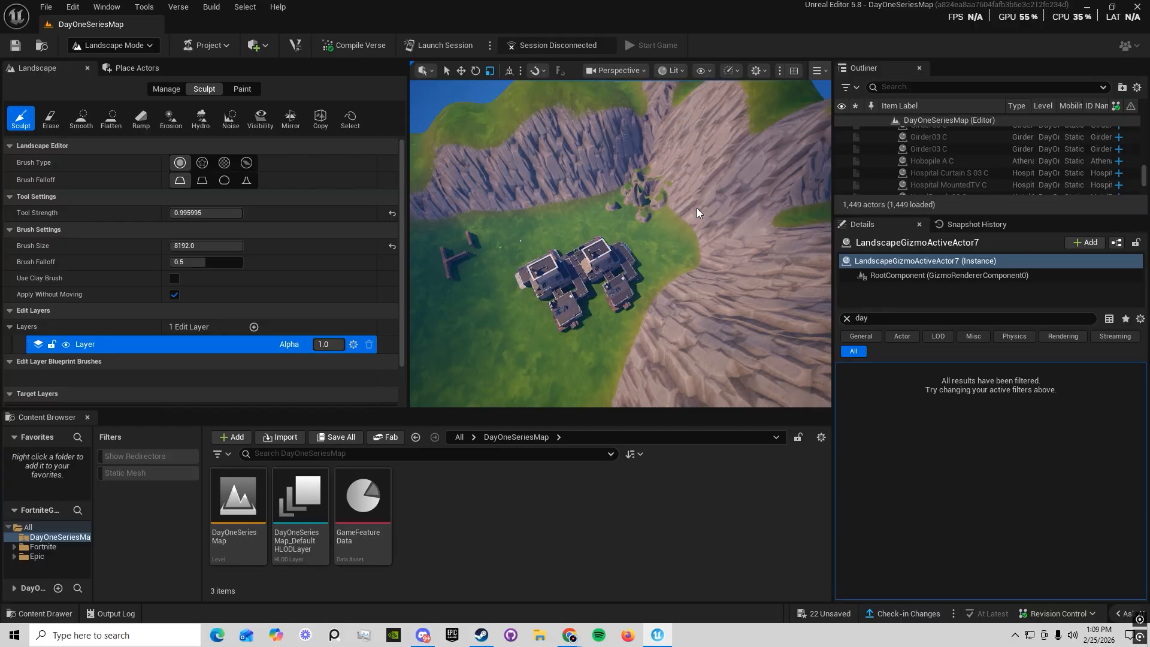
# Try another Sculpt stroke on the mountain slope beside the buildings and undo it
pyautogui.moveTo(699, 212); pyautogui.dragTo(794, 188)
pyautogui.hotkey('ctrl', 'z')
pyautogui.moveTo(749, 264)
pyautogui.mouseDown(button='right')
pyautogui.moveTo(693, 265)
pyautogui.moveTo(653, 300)
pyautogui.moveTo(623, 305)
pyautogui.moveTo(635, 311)
pyautogui.mouseUp(button='right')
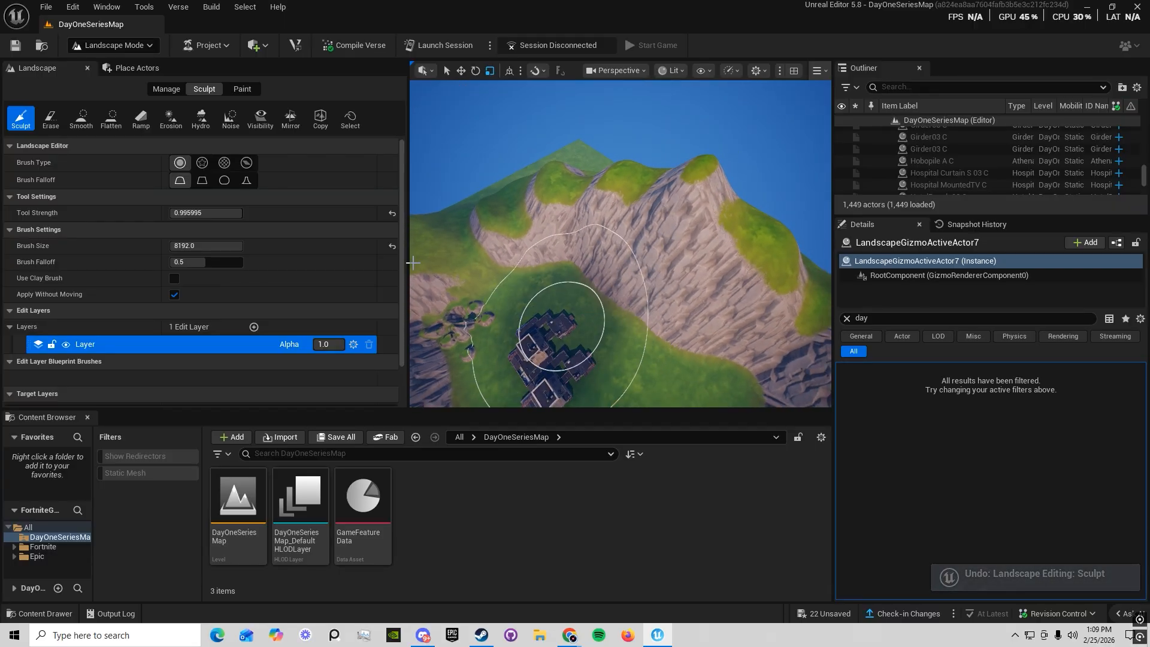
# Set up the Flatten tool with a tool strength of 0.725599 and a brush size of 3158.938721
pyautogui.click(111, 118)
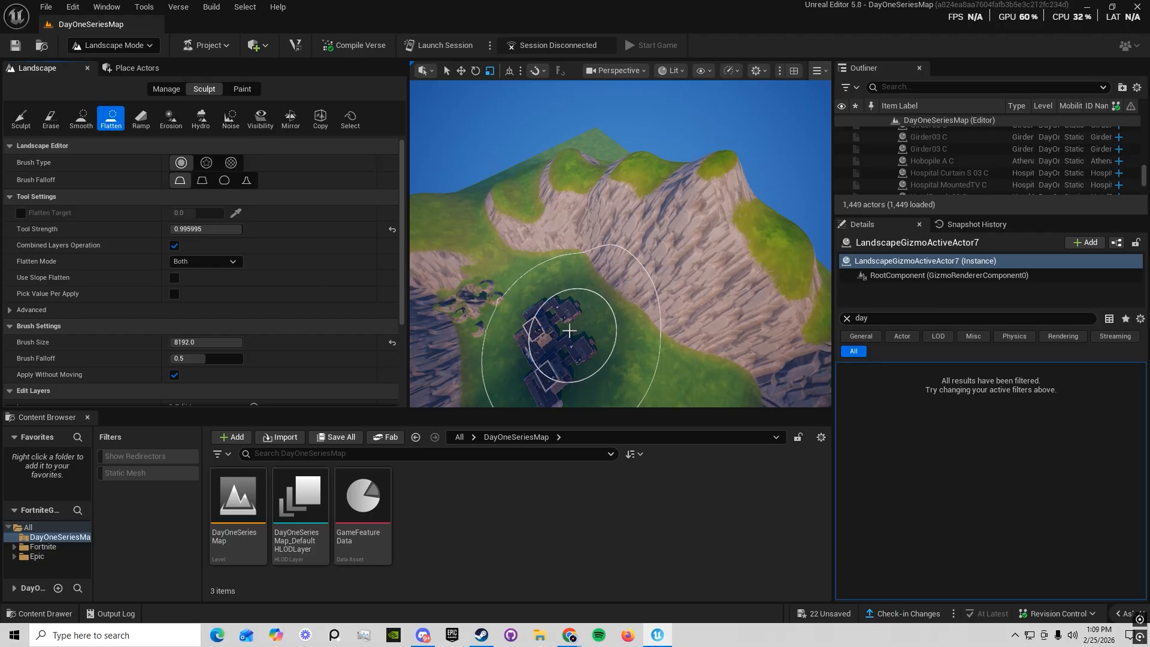
pyautogui.moveTo(206, 342); pyautogui.dragTo(198, 343)
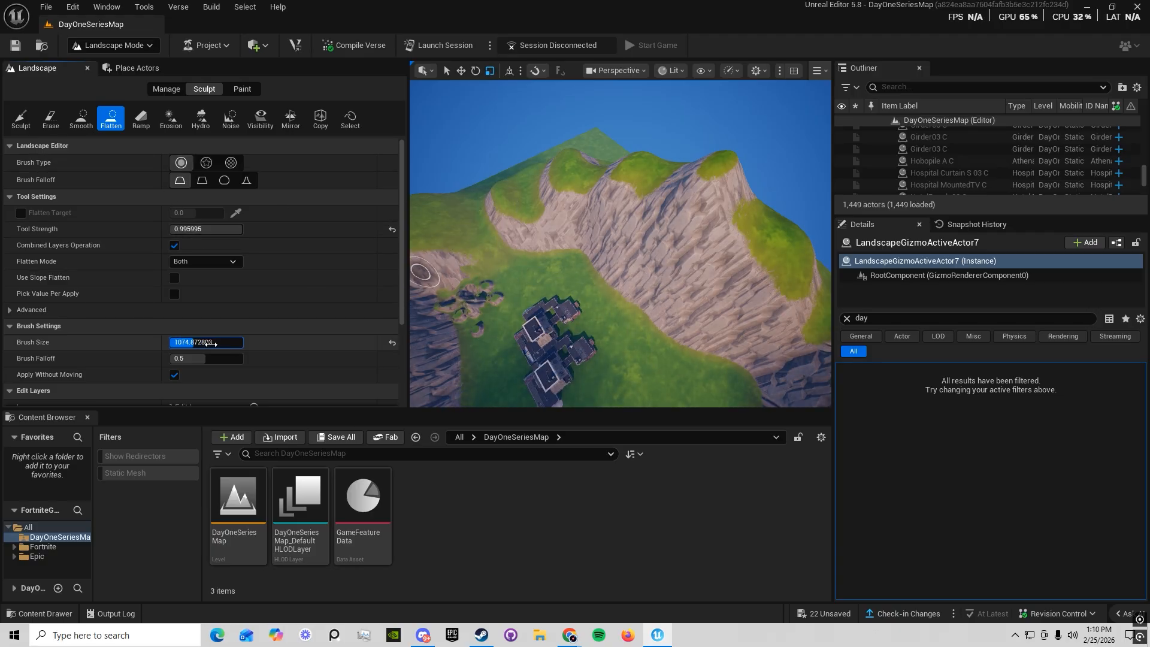
pyautogui.moveTo(235, 229); pyautogui.dragTo(223, 230)
pyautogui.moveTo(223, 346); pyautogui.dragTo(225, 345)
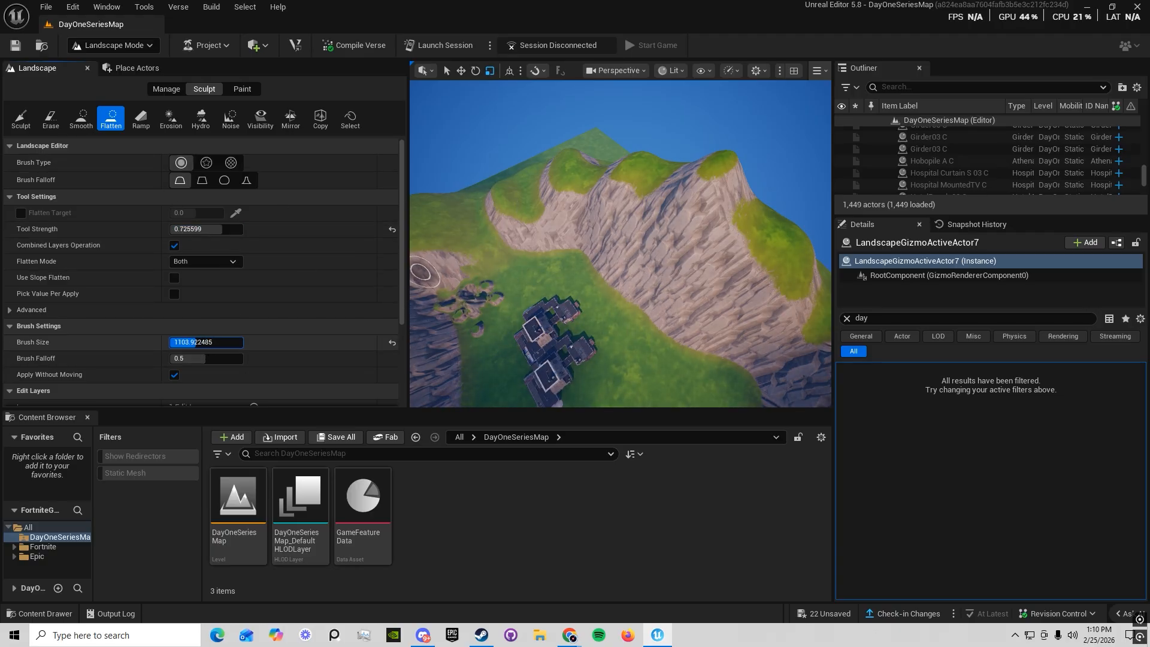
# Flatten the valley floor around the buildings and along the foot of the surrounding cliffs
pyautogui.moveTo(589, 252)
pyautogui.mouseDown()
pyautogui.moveTo(631, 256)
pyautogui.moveTo(637, 329)
pyautogui.mouseUp()
pyautogui.moveTo(668, 337)
pyautogui.mouseDown(button='right')
pyautogui.moveTo(677, 366)
pyautogui.moveTo(698, 365)
pyautogui.mouseUp(button='right')
pyautogui.moveTo(646, 270); pyautogui.dragTo(530, 217)
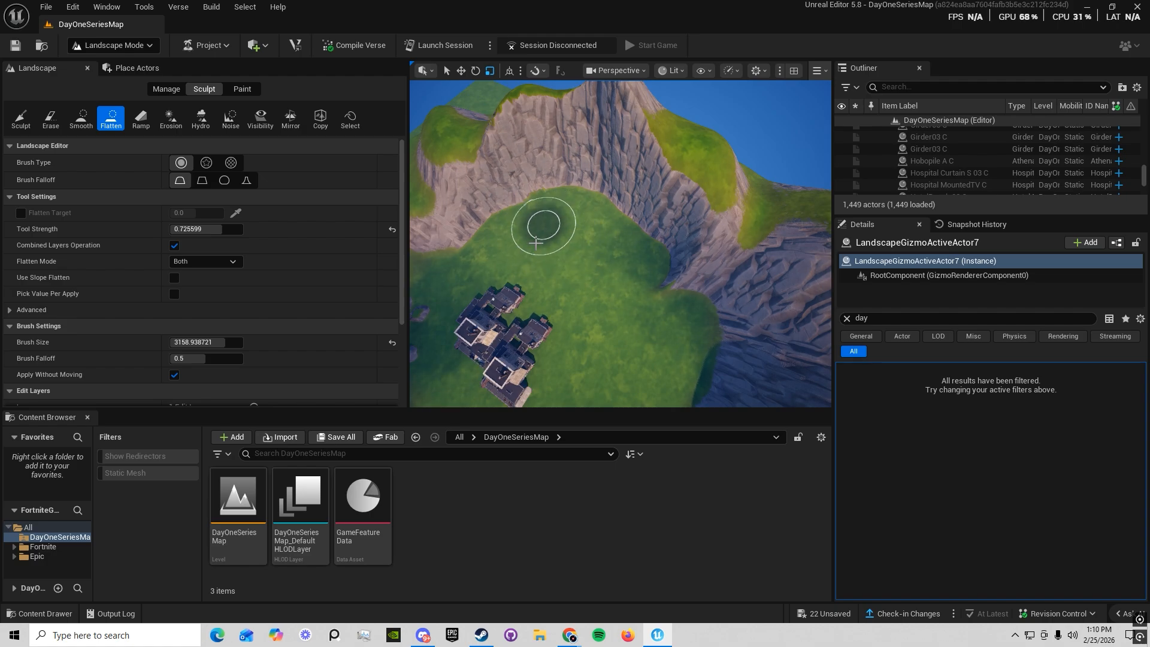
pyautogui.moveTo(569, 254)
pyautogui.mouseDown(button='right')
pyautogui.moveTo(563, 210)
pyautogui.moveTo(542, 200)
pyautogui.mouseUp(button='right')
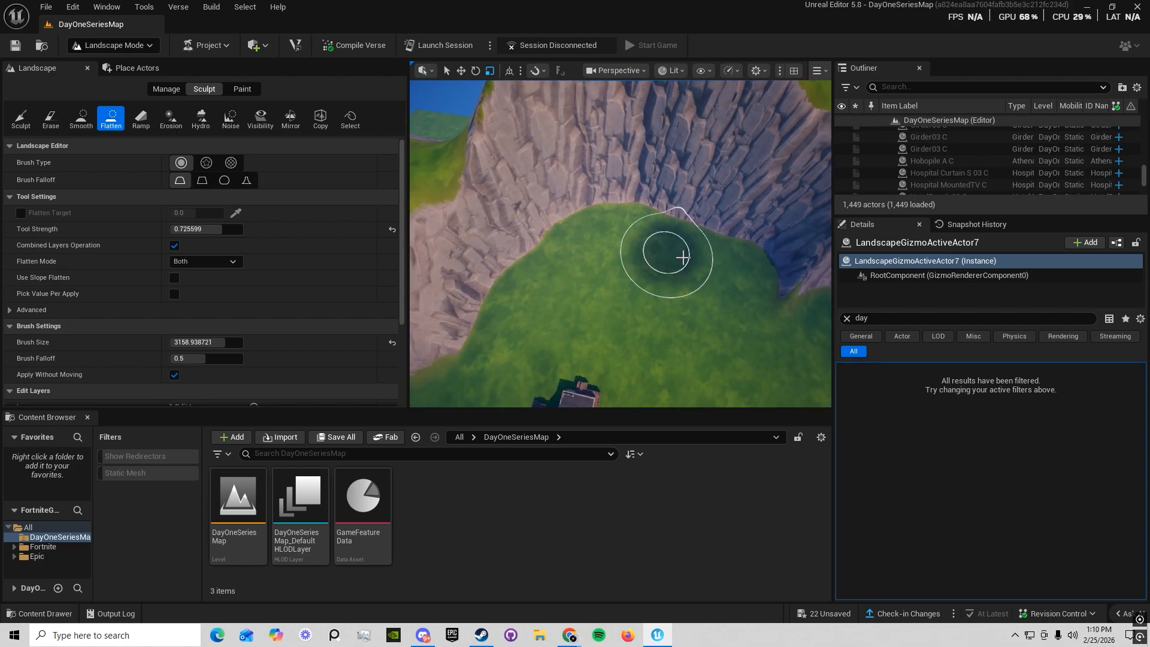
pyautogui.moveTo(683, 256)
pyautogui.mouseDown(button='right')
pyautogui.moveTo(623, 249)
pyautogui.moveTo(645, 240)
pyautogui.mouseUp(button='right')
pyautogui.moveTo(544, 269); pyautogui.dragTo(620, 264, button='right')
pyautogui.moveTo(605, 238); pyautogui.dragTo(759, 336)
pyautogui.moveTo(767, 317); pyautogui.dragTo(809, 278, button='right')
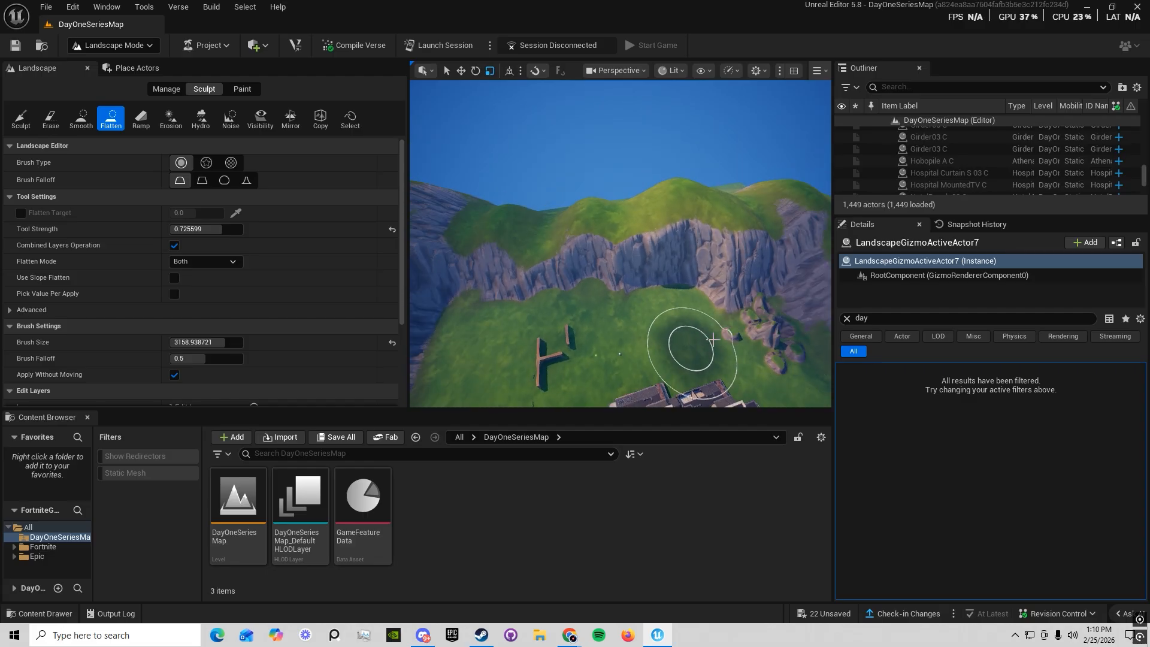
pyautogui.moveTo(781, 340); pyautogui.dragTo(827, 363, button='right')
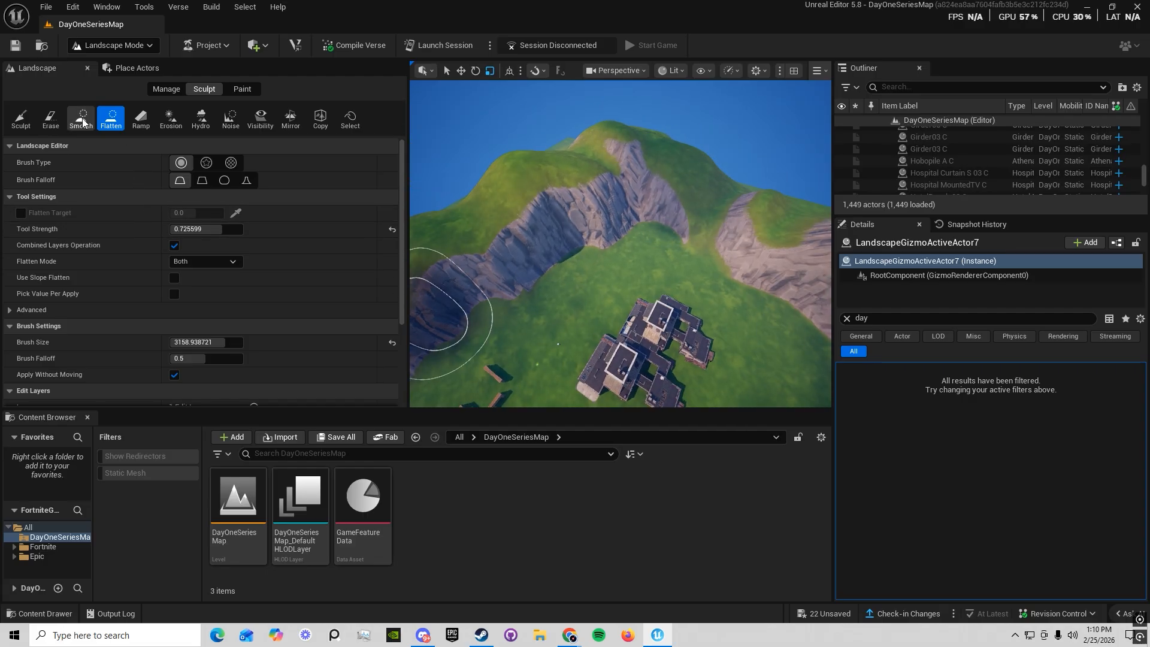
# Smooth the steep cliff face along the mountain ridge with the Smooth tool
pyautogui.click(21, 118)
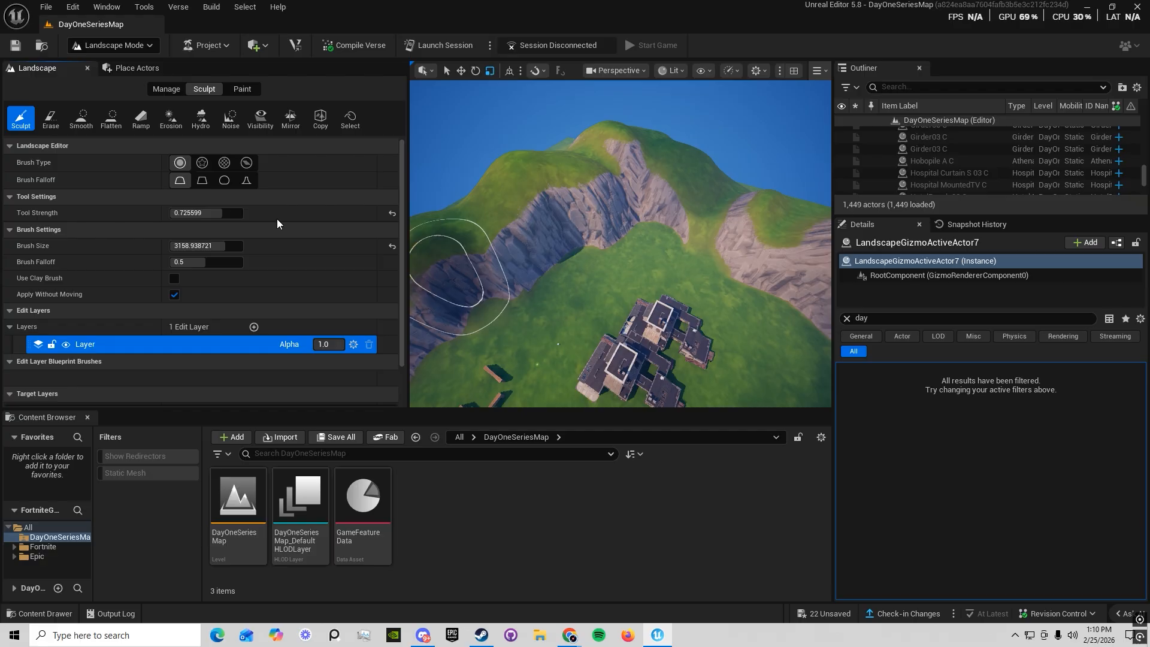
pyautogui.click(79, 122)
pyautogui.moveTo(635, 231); pyautogui.dragTo(650, 281, button='right')
pyautogui.moveTo(713, 258); pyautogui.dragTo(653, 212, button='right')
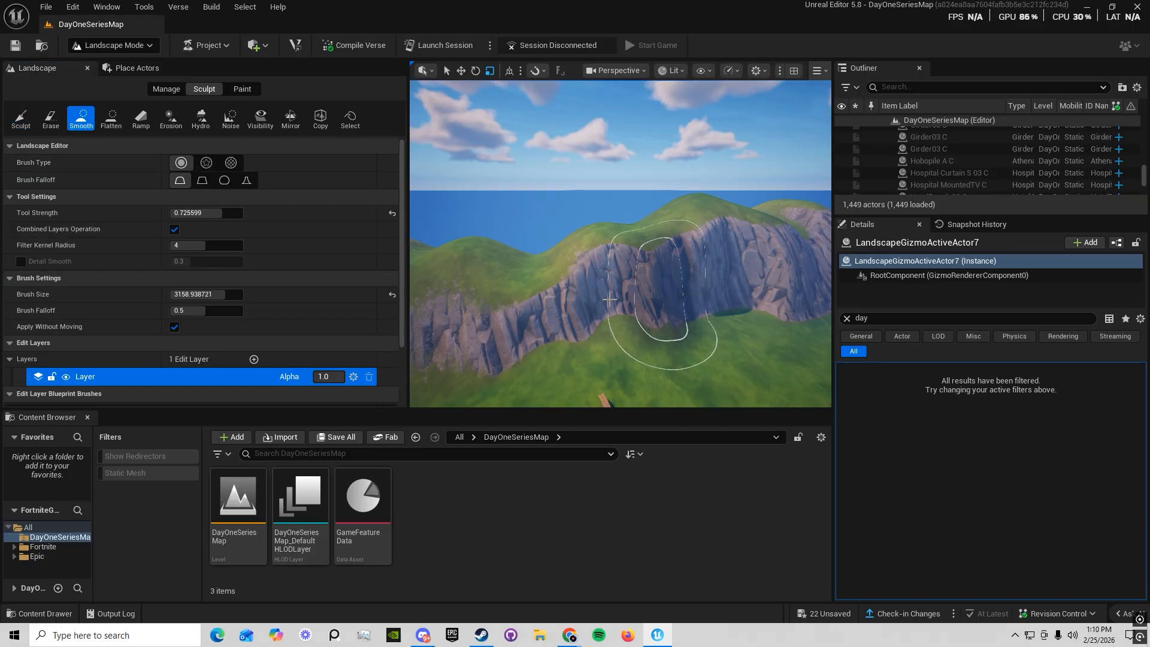
pyautogui.moveTo(610, 305)
pyautogui.mouseDown()
pyautogui.moveTo(665, 240)
pyautogui.moveTo(796, 207)
pyautogui.moveTo(792, 240)
pyautogui.mouseUp()
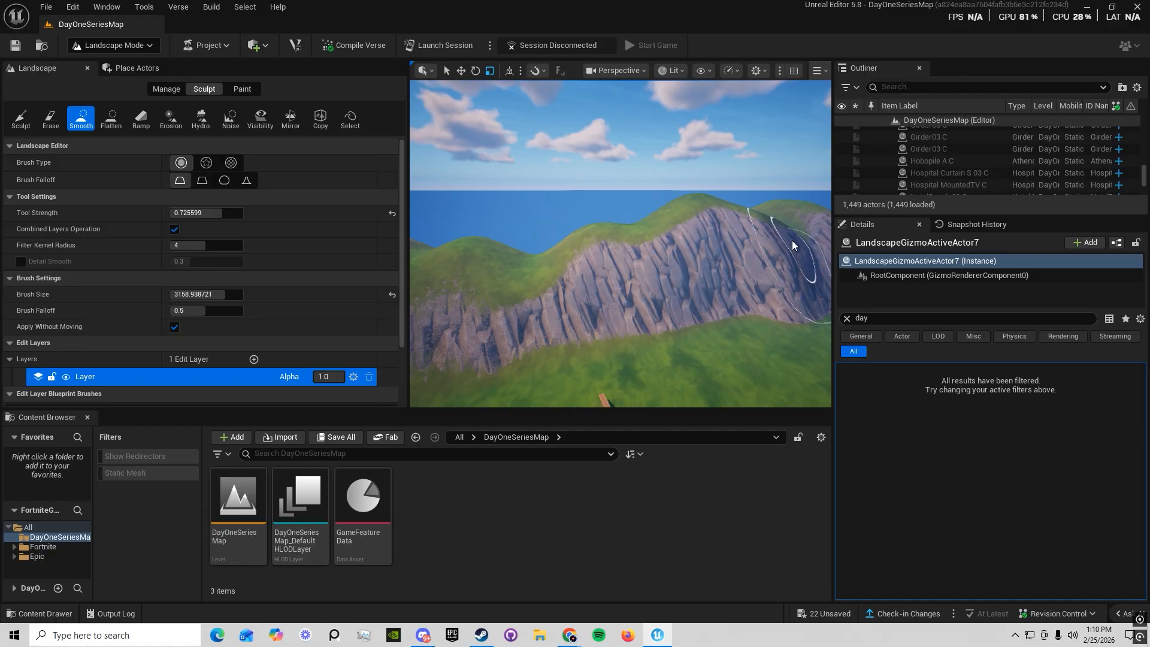
# Continue smoothing the neighbouring cliff faces and ridge slopes around the valley
pyautogui.moveTo(792, 252); pyautogui.dragTo(830, 216, button='right')
pyautogui.moveTo(667, 261)
pyautogui.mouseDown()
pyautogui.moveTo(644, 293)
pyautogui.moveTo(589, 275)
pyautogui.mouseUp()
pyautogui.moveTo(588, 275)
pyautogui.mouseDown(button='right')
pyautogui.moveTo(647, 294)
pyautogui.moveTo(653, 308)
pyautogui.mouseUp(button='right')
pyautogui.moveTo(653, 308)
pyautogui.mouseDown()
pyautogui.moveTo(624, 295)
pyautogui.moveTo(586, 302)
pyautogui.mouseUp()
pyautogui.press('w')
pyautogui.moveTo(586, 301)
pyautogui.mouseDown(button='right')
pyautogui.moveTo(601, 324)
pyautogui.moveTo(603, 295)
pyautogui.mouseUp(button='right')
pyautogui.moveTo(546, 216); pyautogui.dragTo(696, 223, button='right')
pyautogui.moveTo(695, 222); pyautogui.dragTo(717, 232)
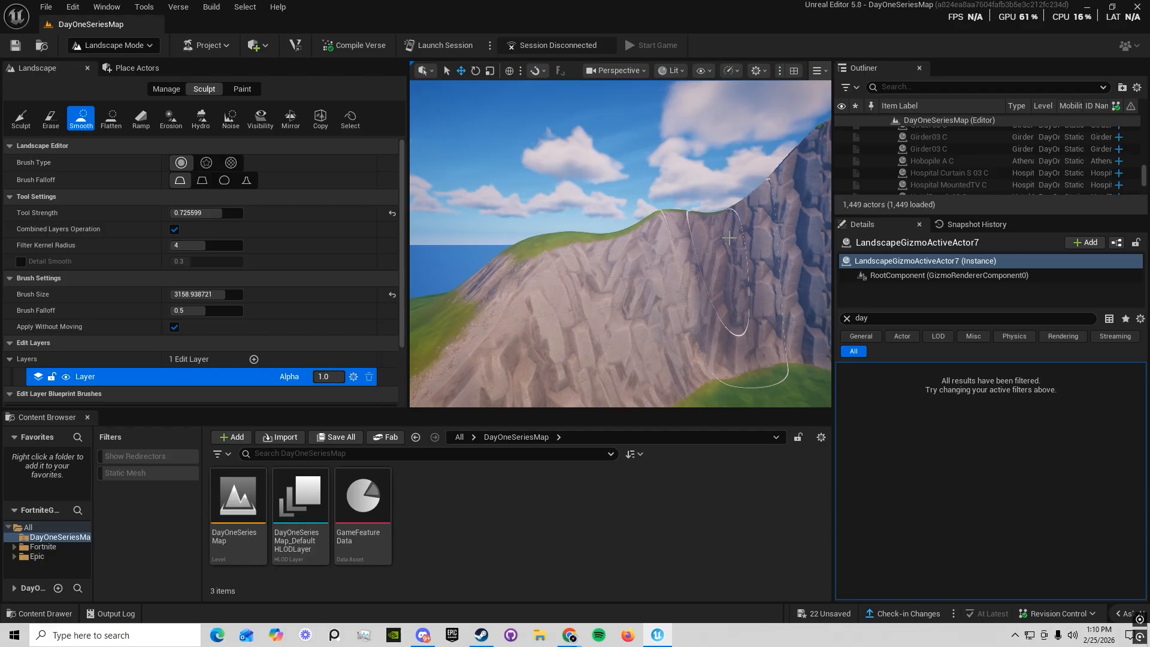
# Try smoothing the rocky mountain peak and undo the last Smooth stroke
pyautogui.moveTo(717, 233); pyautogui.dragTo(666, 307, button='right')
pyautogui.moveTo(666, 307); pyautogui.dragTo(681, 298)
pyautogui.moveTo(681, 298); pyautogui.dragTo(718, 275, button='right')
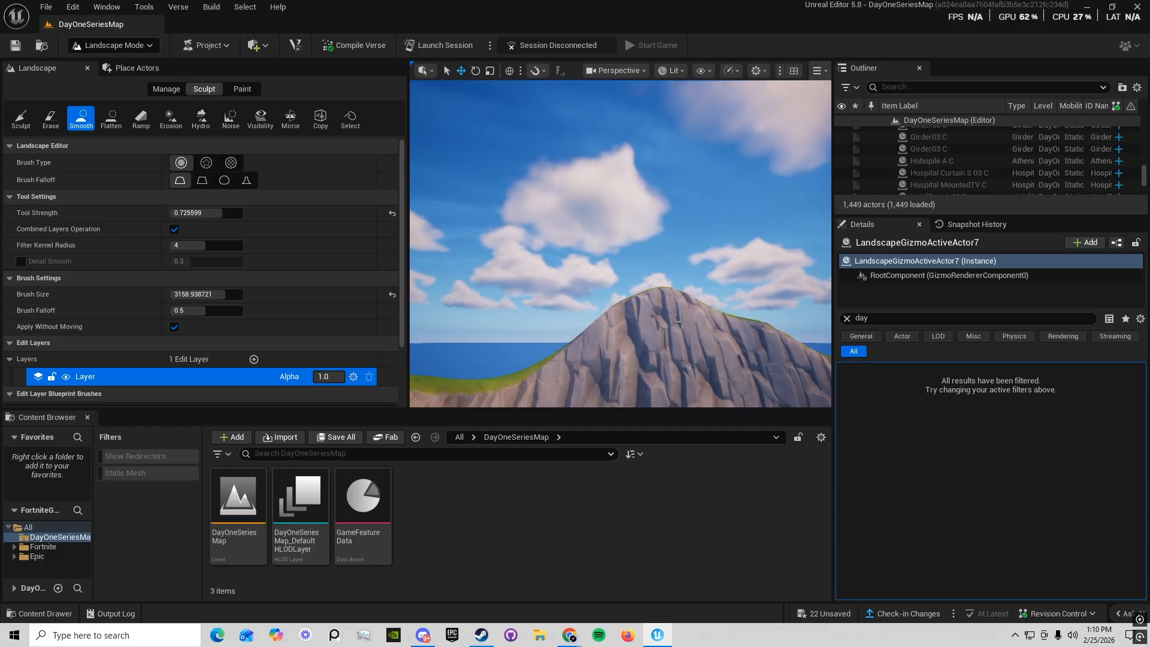
pyautogui.hotkey('ctrl', 'z')
# Inspect the factory buildings and surrounding mountains from ground level and from above
pyautogui.moveTo(685, 344); pyautogui.dragTo(728, 313, button='right')
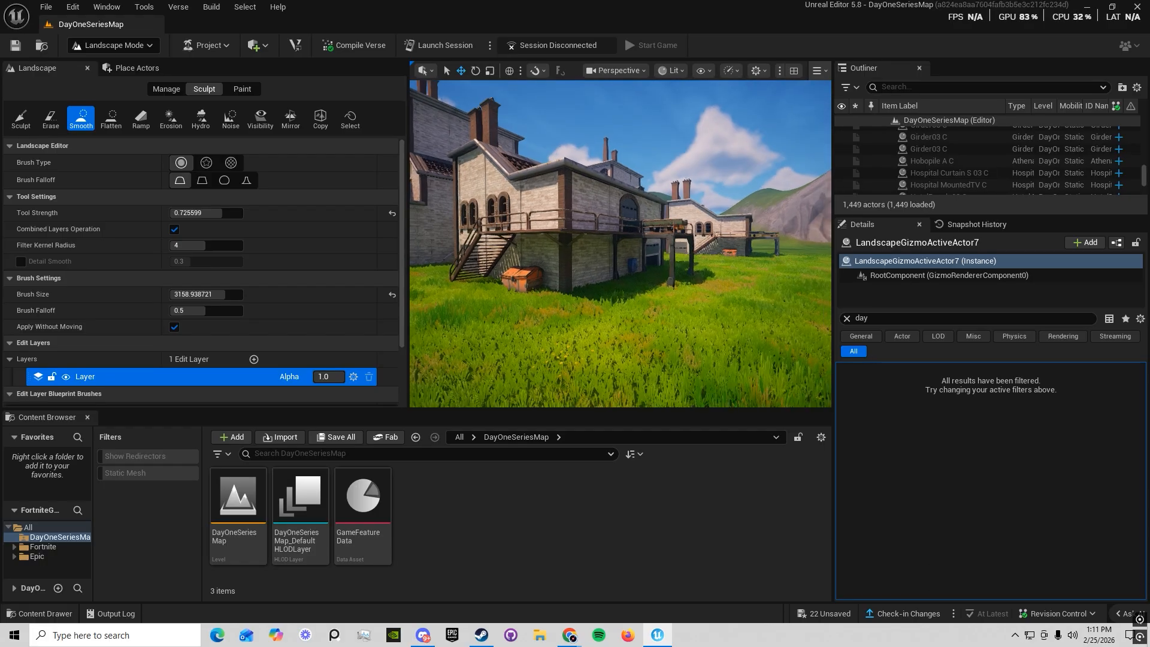
pyautogui.moveTo(659, 252); pyautogui.dragTo(527, 236, button='right')
pyautogui.moveTo(621, 244); pyautogui.dragTo(480, 240, button='right')
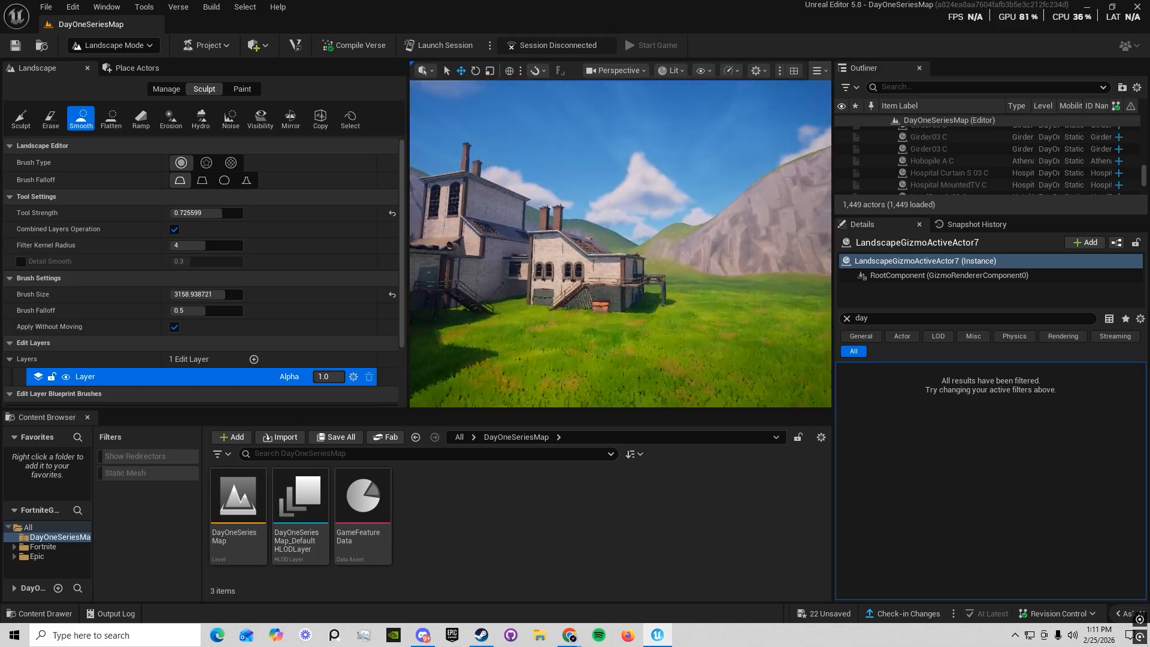
pyautogui.moveTo(621, 244); pyautogui.dragTo(486, 244, button='right')
pyautogui.moveTo(620, 244); pyautogui.dragTo(486, 240, button='right')
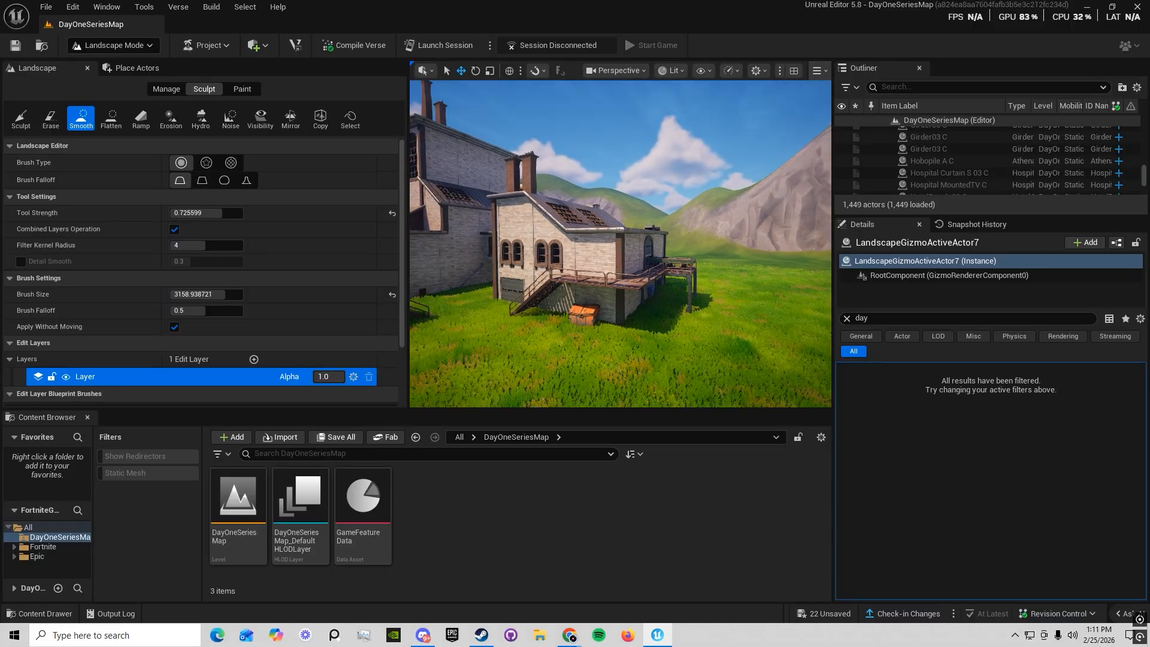
pyautogui.moveTo(620, 244); pyautogui.dragTo(621, 359, button='right')
pyautogui.press('s')
pyautogui.moveTo(621, 244); pyautogui.dragTo(653, 173, button='right')
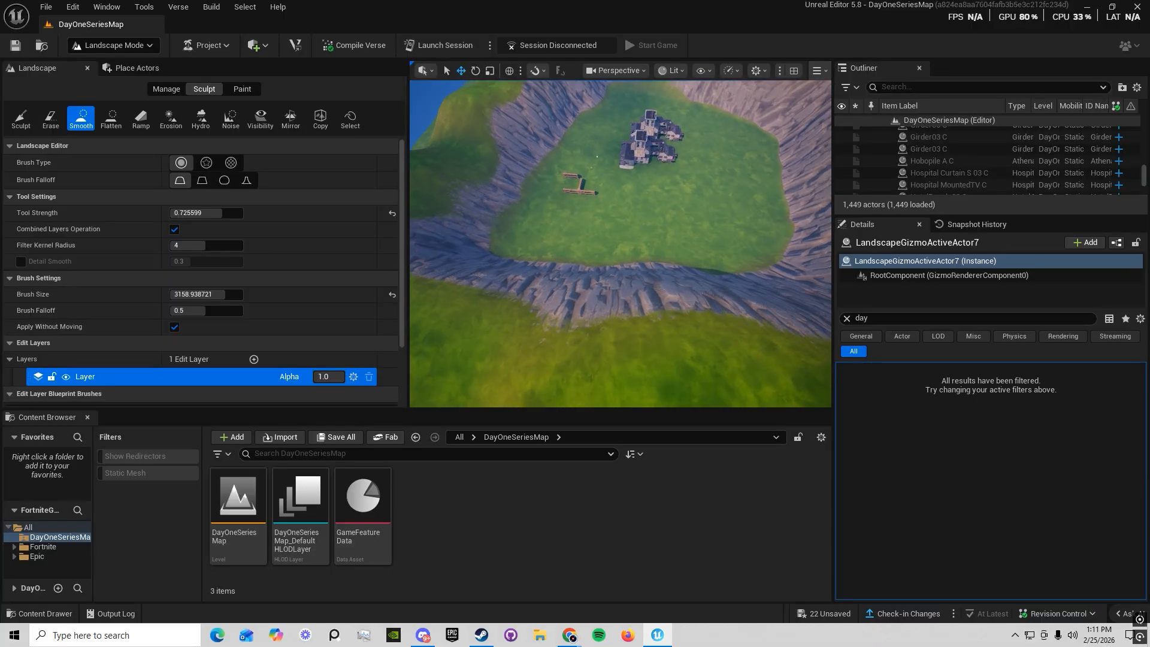
pyautogui.press('w')
pyautogui.moveTo(620, 244); pyautogui.dragTo(623, 162, button='right')
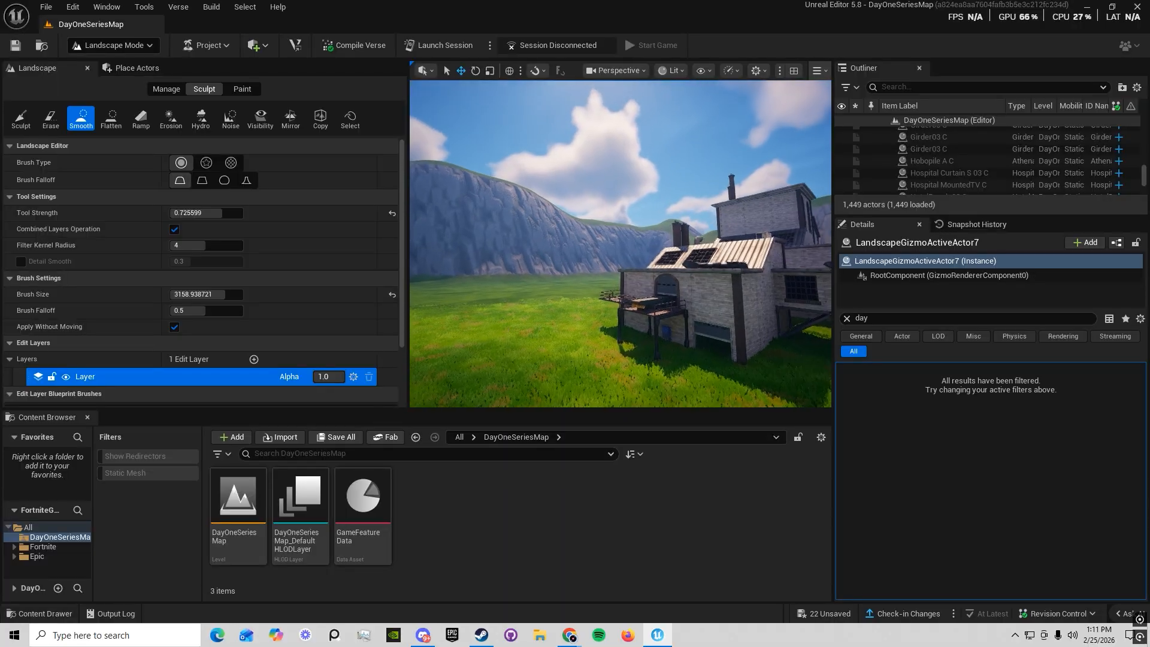
pyautogui.press('w')
pyautogui.moveTo(621, 244); pyautogui.dragTo(722, 242, button='right')
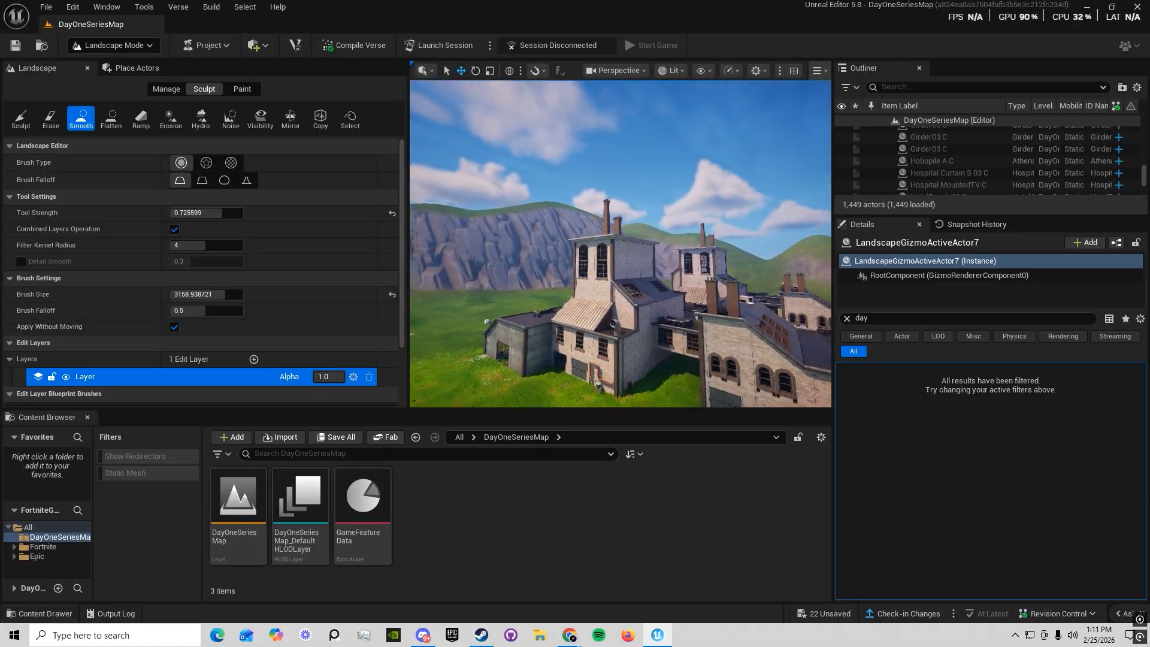
pyautogui.moveTo(621, 244); pyautogui.dragTo(583, 275, button='right')
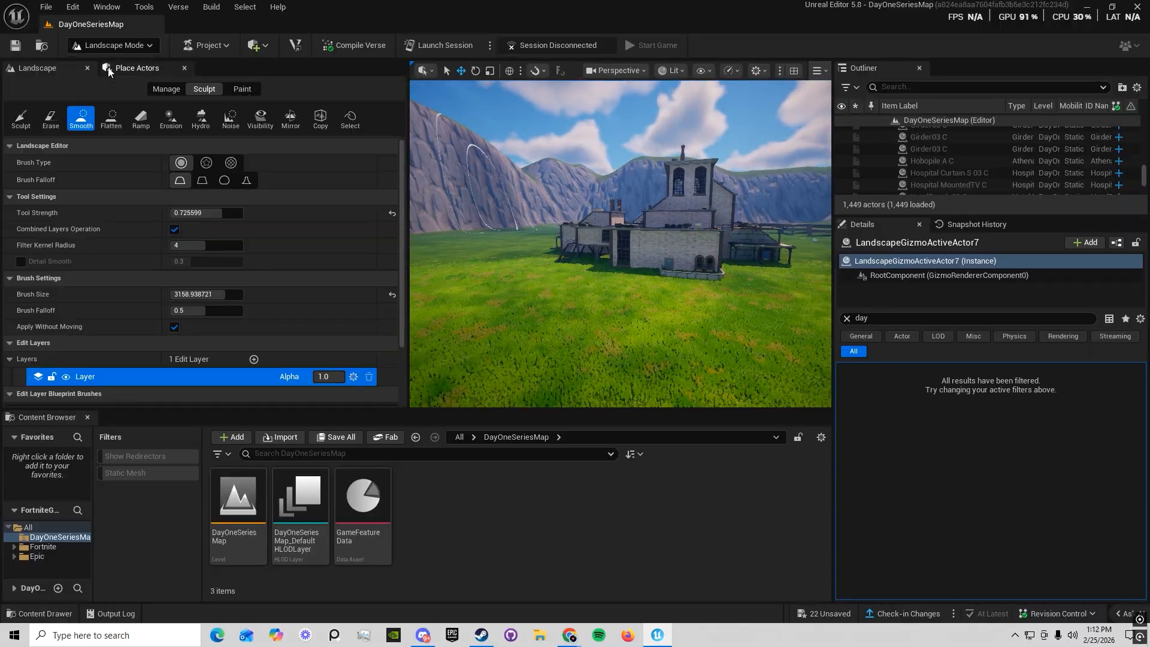
# Switch to Selection mode and search all content for "barrier d"
pyautogui.click(92, 45)
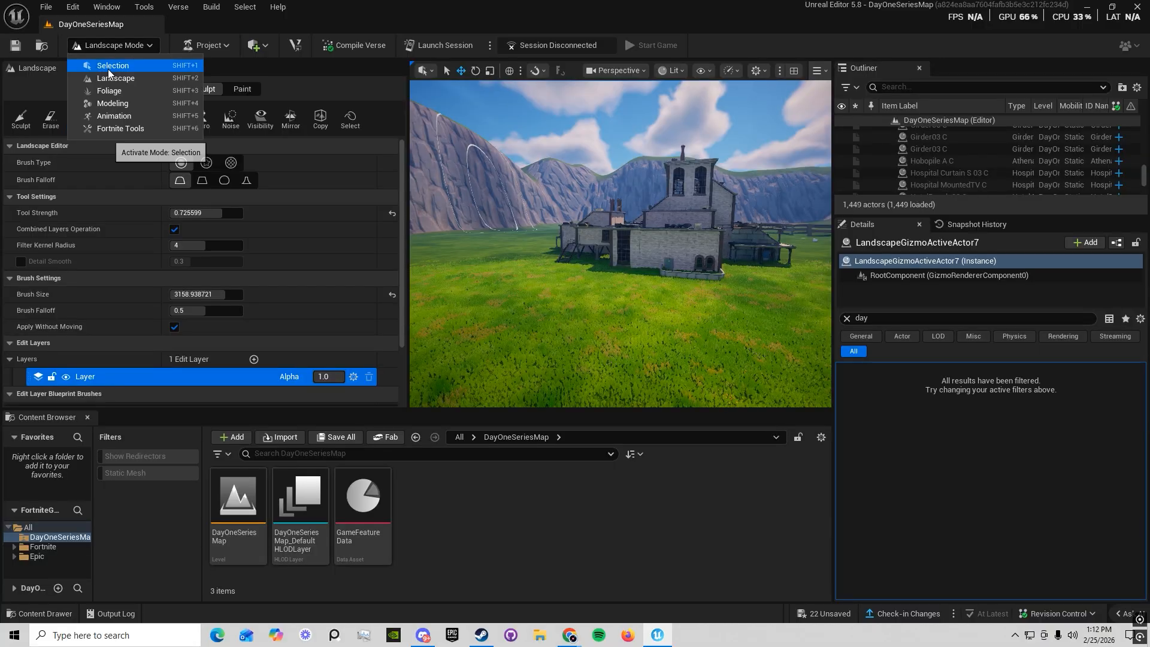
pyautogui.click(109, 66)
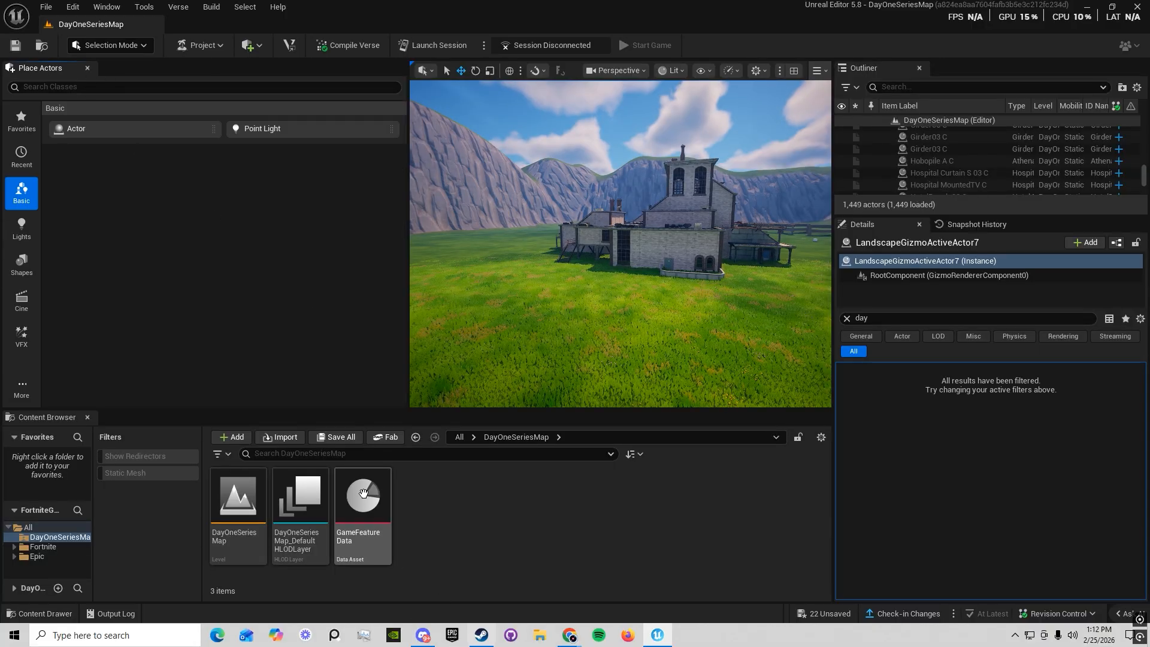
pyautogui.click(460, 438)
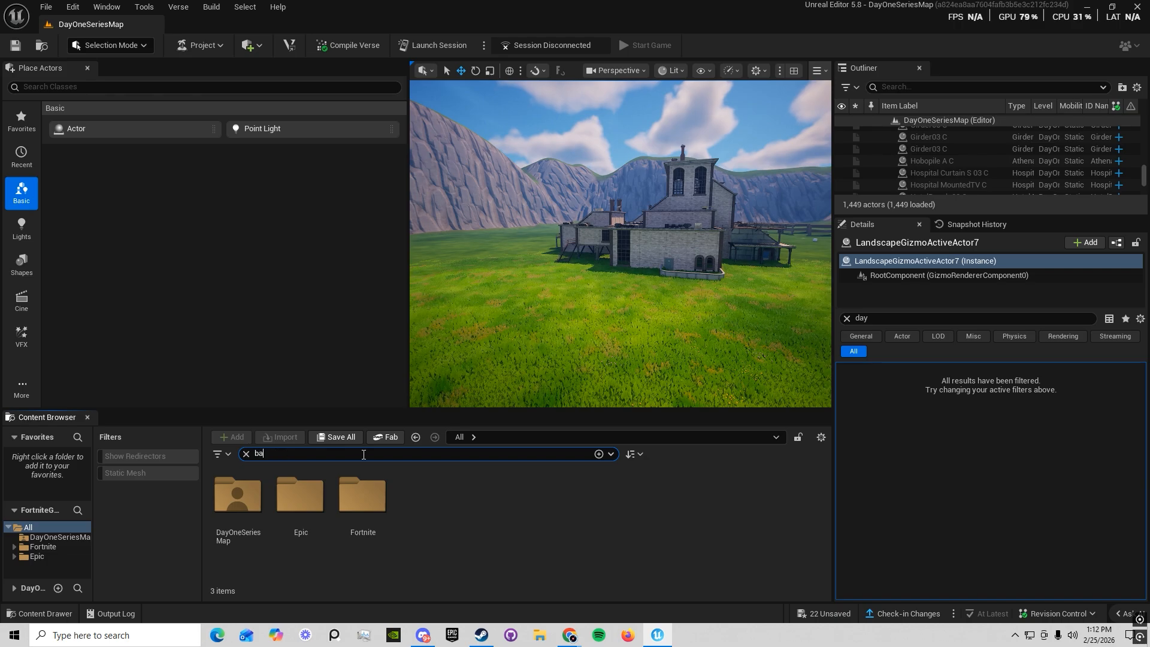
pyautogui.write('r d')
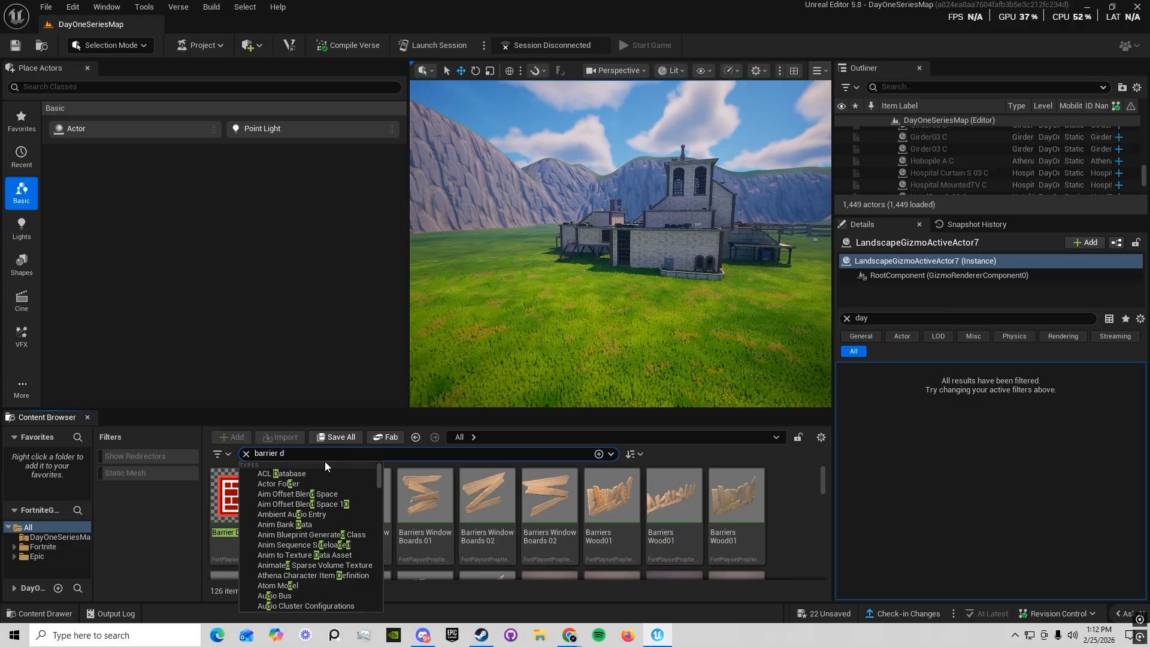
# Place a Barrier Device on the grass near the factory, select it and frame it in the view
pyautogui.click(238, 498)
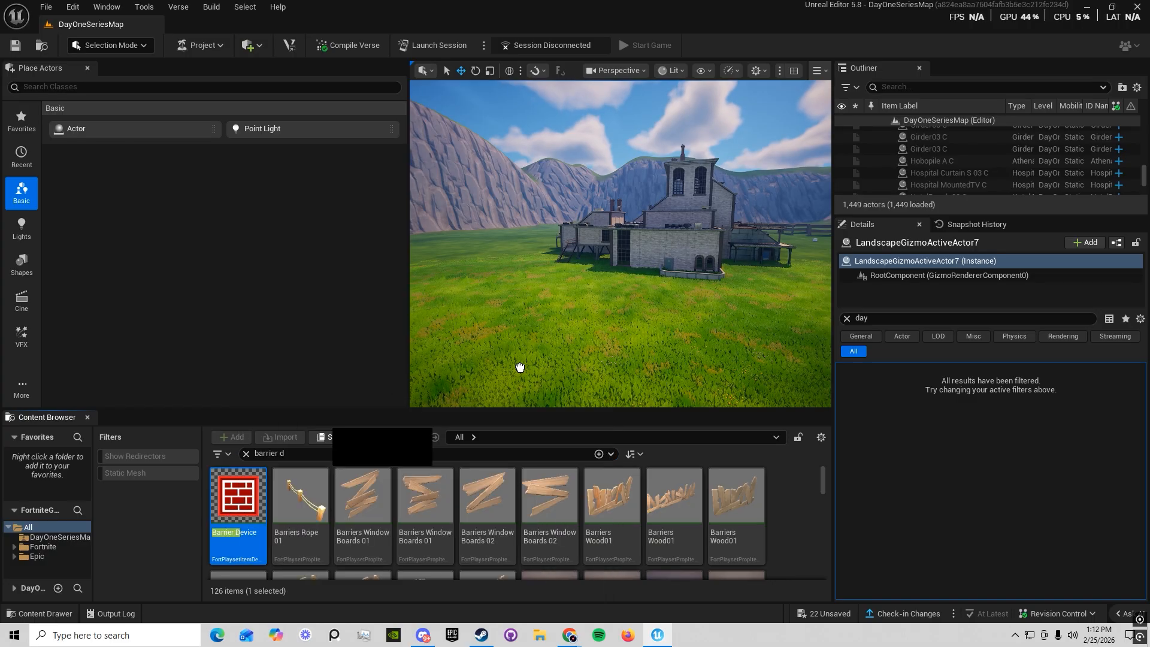
pyautogui.moveTo(520, 367); pyautogui.dragTo(552, 368)
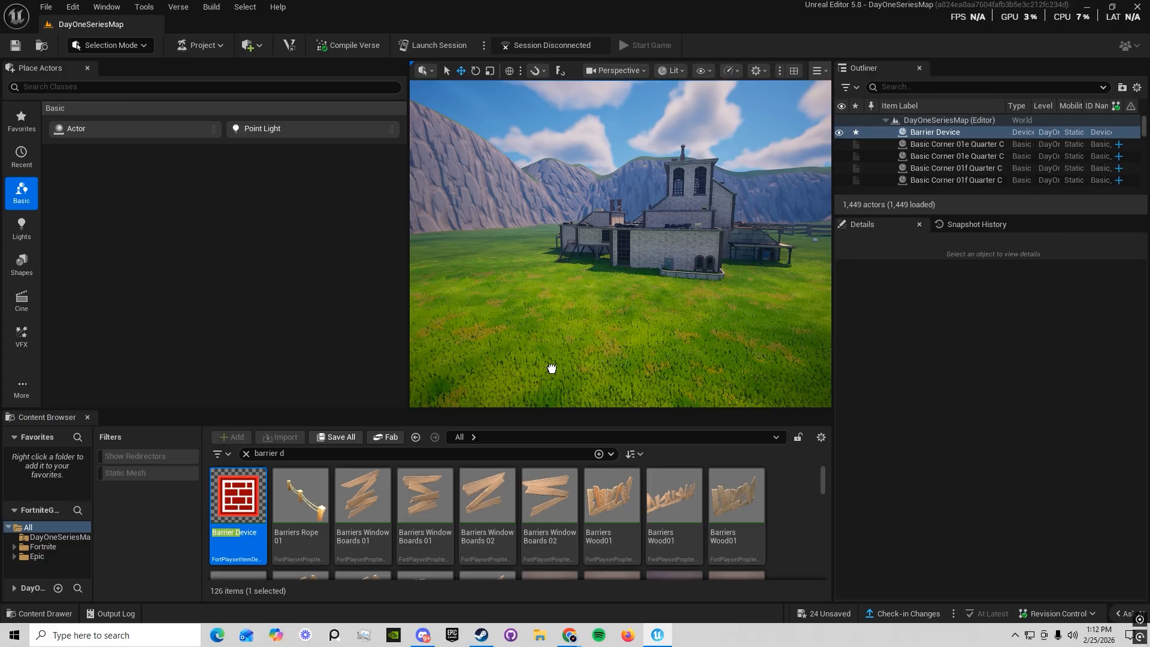
pyautogui.press('f')
pyautogui.moveTo(552, 367); pyautogui.dragTo(515, 368, button='right')
pyautogui.click(934, 133)
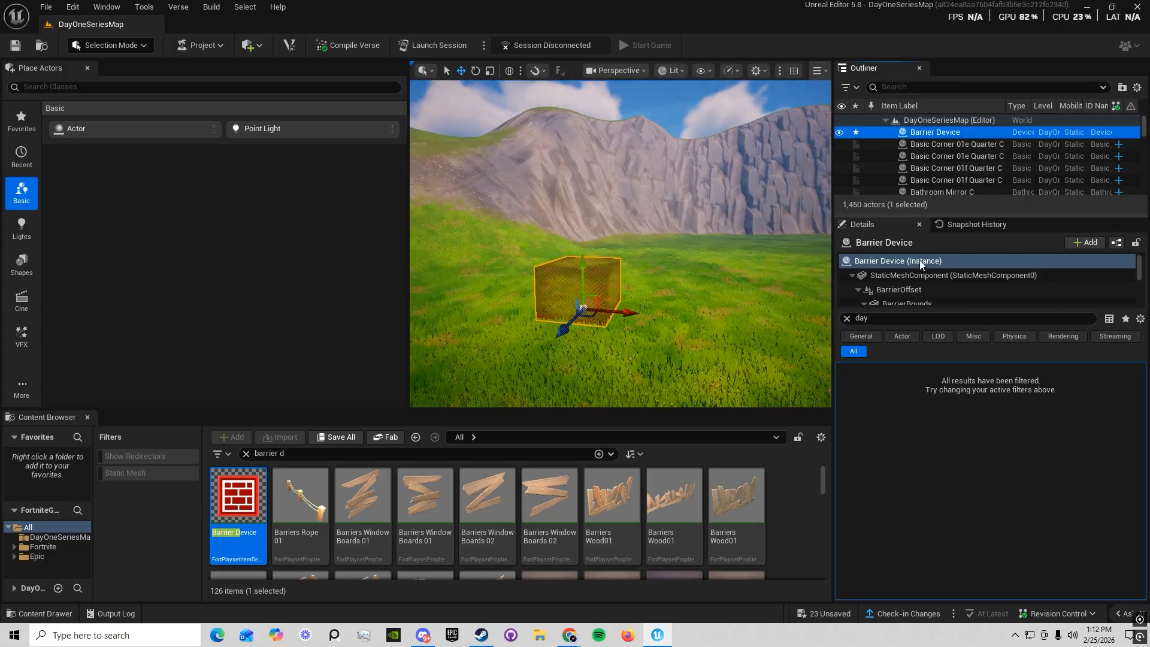
# Clear the "day" property filter for the Barrier Device and widen the viewport
pyautogui.click(847, 318)
pyautogui.click(847, 319)
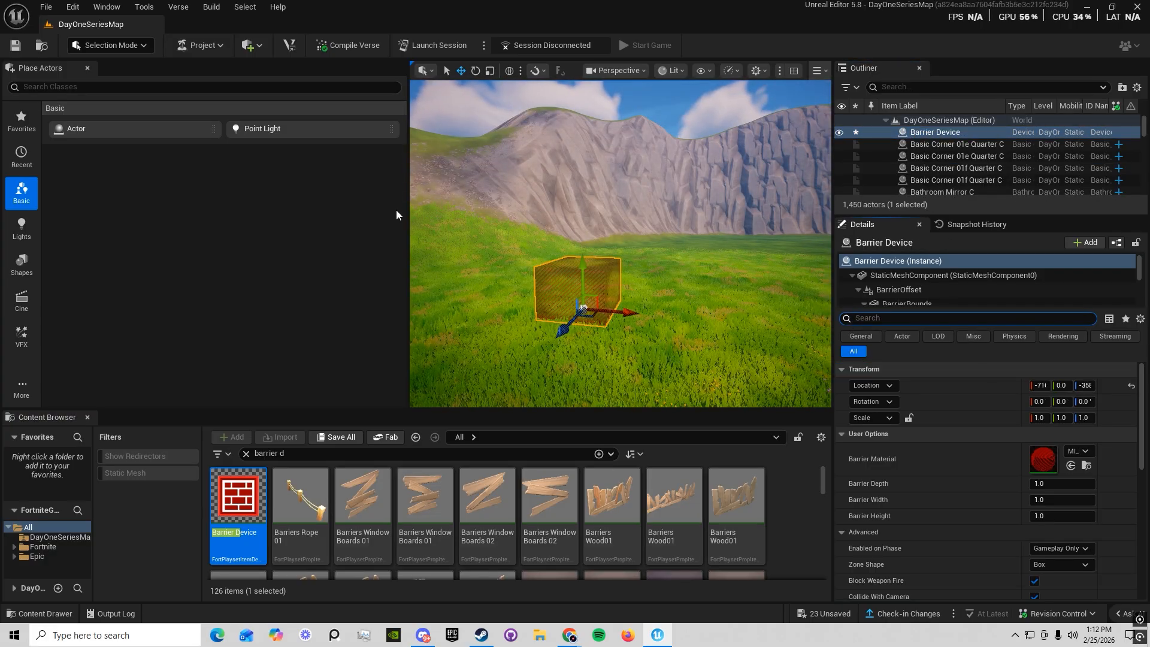
pyautogui.moveTo(401, 197); pyautogui.dragTo(272, 198)
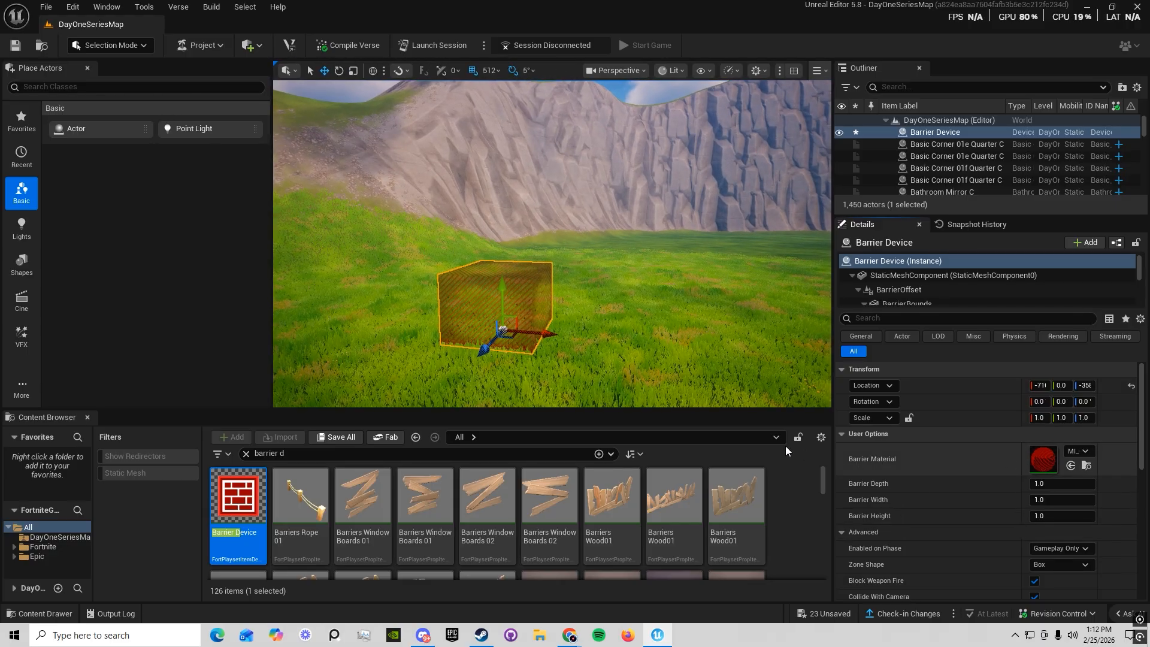
# Review the Barrier Device's user options, functions and draw distance settings
pyautogui.scroll(-2, 971, 539)
pyautogui.scroll(-7, 973, 545)
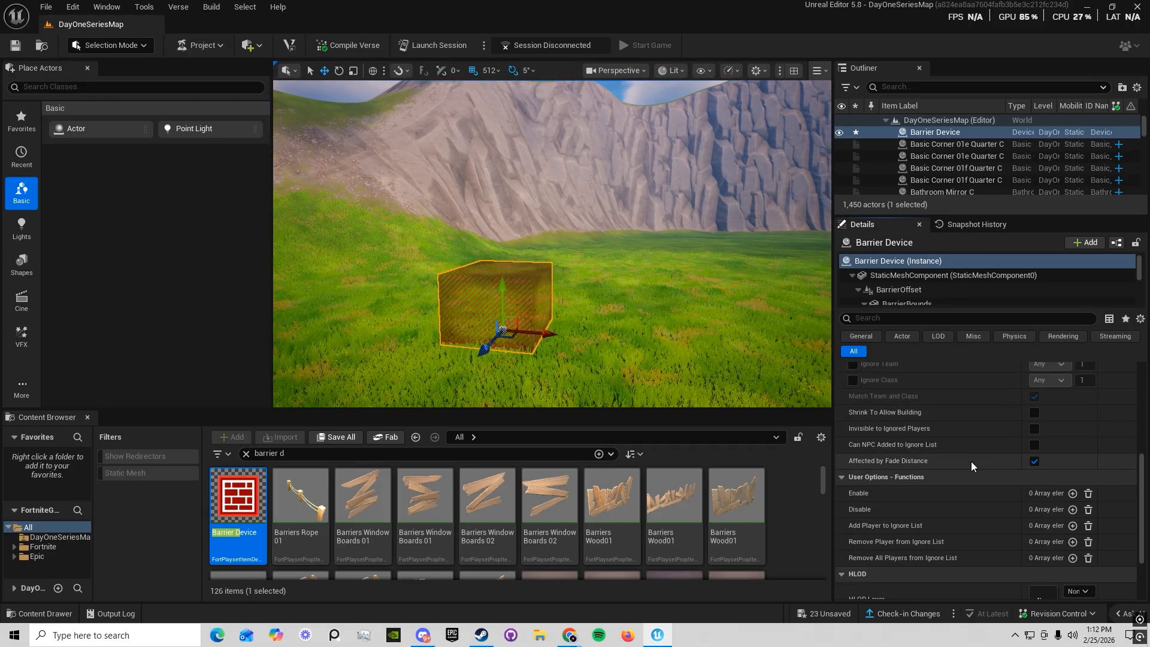
pyautogui.scroll(-5, 958, 509)
pyautogui.scroll(1, 989, 550)
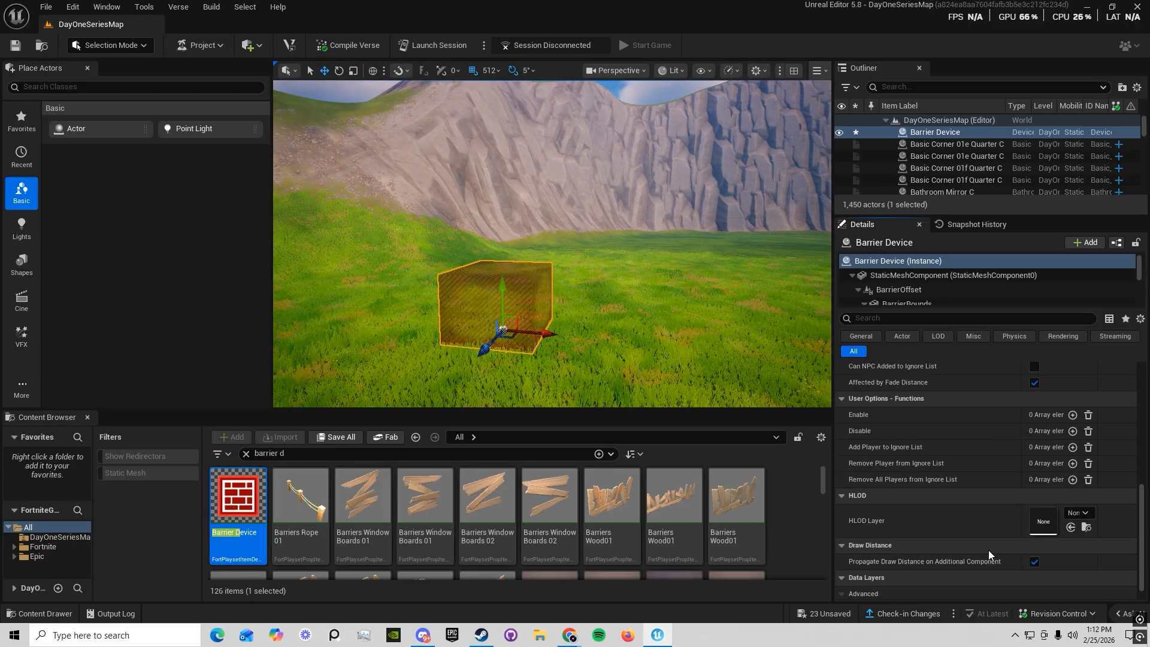
pyautogui.scroll(-1, 983, 545)
pyautogui.scroll(6, 971, 512)
pyautogui.scroll(7, 982, 545)
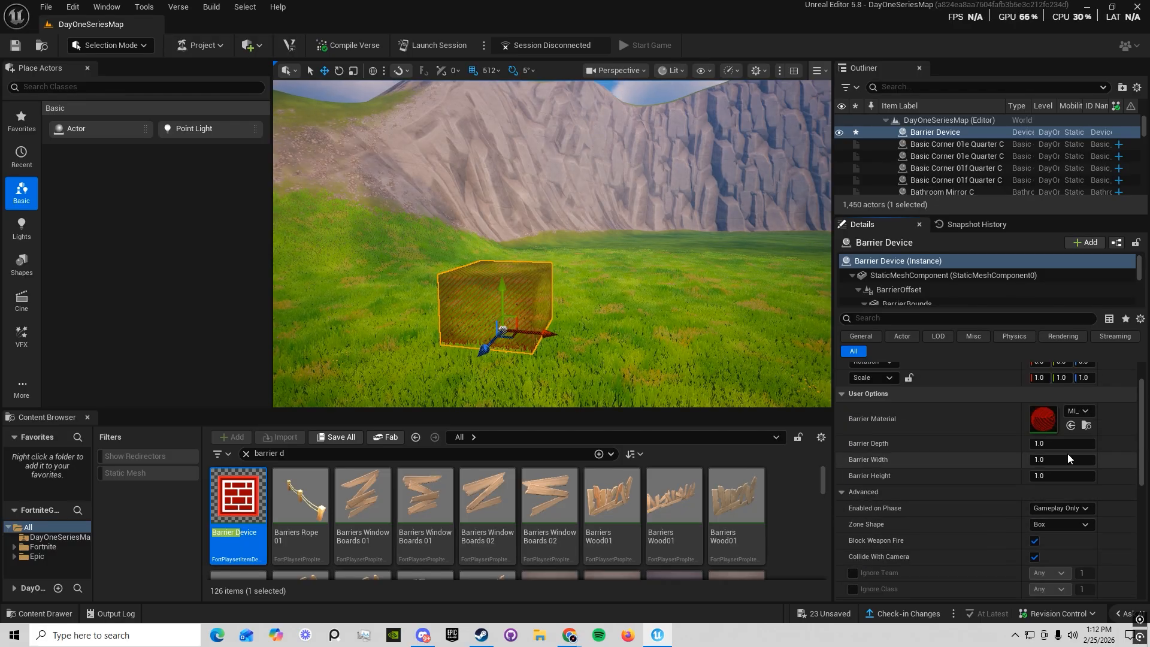
# Set the Barrier Depth to about 4.49 and the Barrier Width to about 34.12
pyautogui.moveTo(1033, 443)
pyautogui.mouseDown()
pyautogui.moveTo(1072, 443)
pyautogui.moveTo(1030, 444)
pyautogui.mouseUp()
pyautogui.press('s')
pyautogui.moveTo(743, 353); pyautogui.dragTo(659, 366, button='right')
pyautogui.press('s')
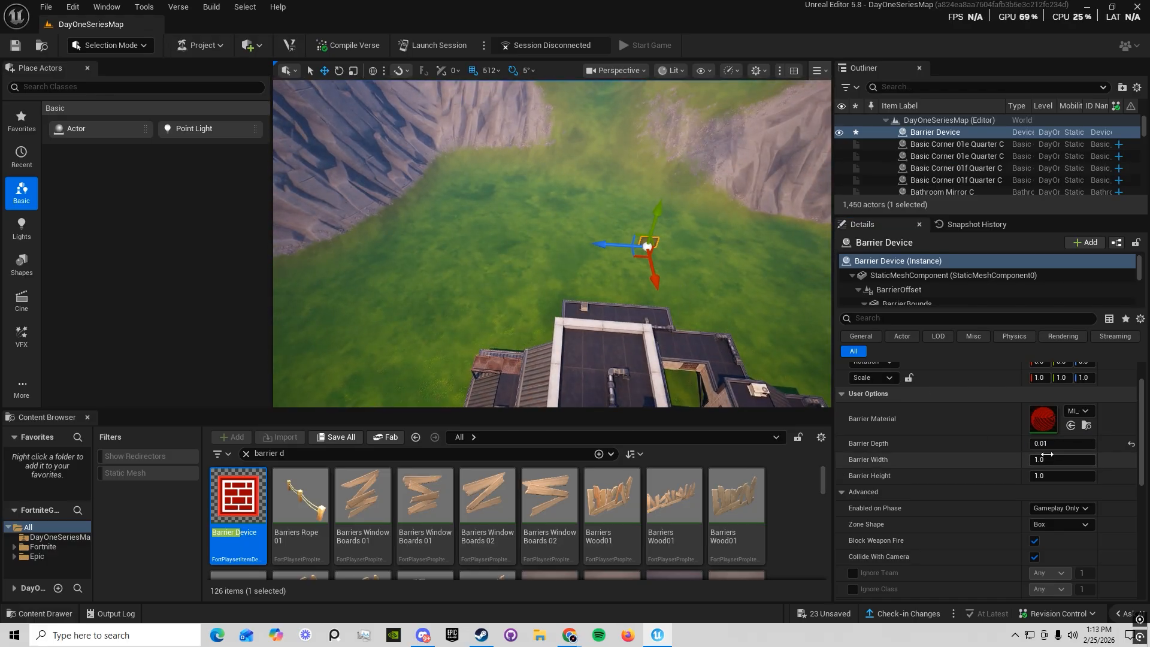
pyautogui.moveTo(1046, 445); pyautogui.dragTo(1073, 460)
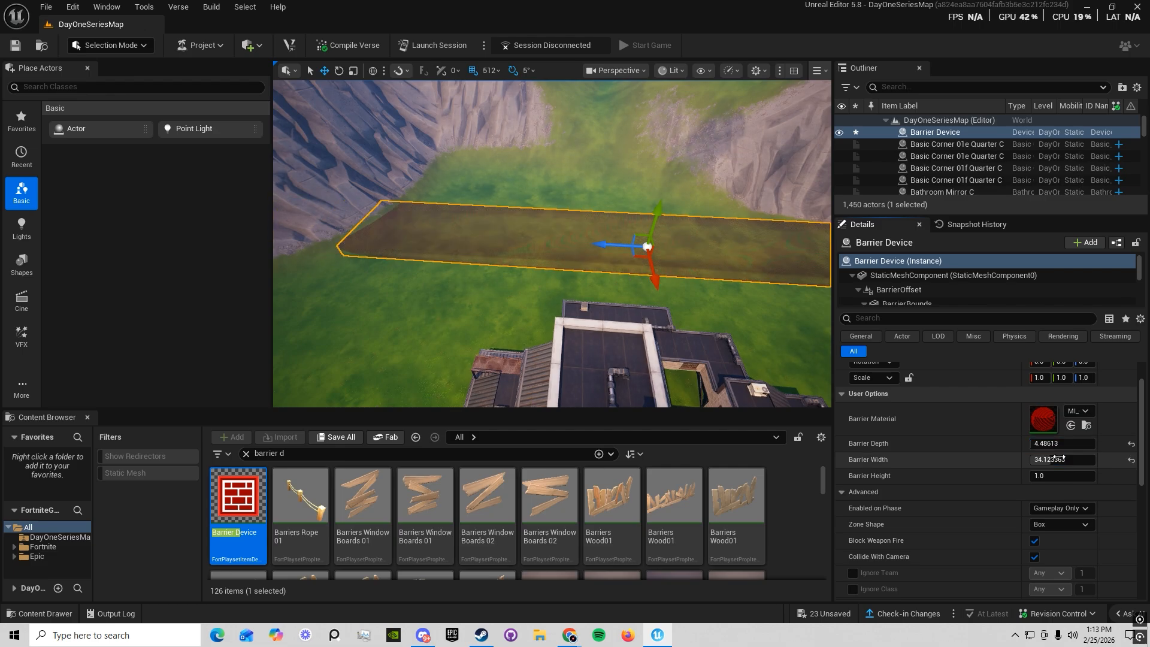
# Set the Barrier Height to about 11.74
pyautogui.press('s')
pyautogui.moveTo(731, 336); pyautogui.dragTo(698, 332, button='right')
pyautogui.press('s')
pyautogui.moveTo(1037, 476)
pyautogui.mouseDown()
pyautogui.moveTo(1053, 476)
pyautogui.moveTo(1026, 476)
pyautogui.mouseUp()
# Duplicate the barrier three times, turning two copies perpendicular, to enclose the factory buildings on all four sides
pyautogui.press('s')
pyautogui.moveTo(686, 262); pyautogui.dragTo(578, 267, button='right')
pyautogui.press('d')
pyautogui.moveTo(676, 242); pyautogui.dragTo(679, 246, button='right')
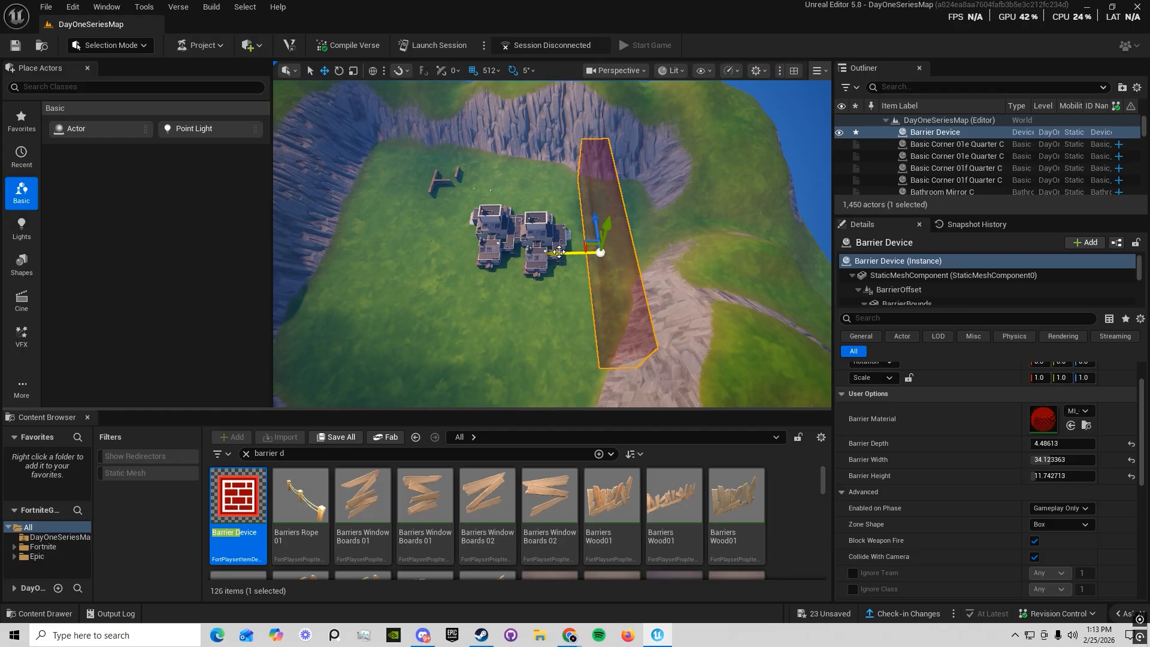
pyautogui.keyDown('alt'); pyautogui.moveTo(559, 254); pyautogui.dragTo(395, 259); pyautogui.keyUp('alt')
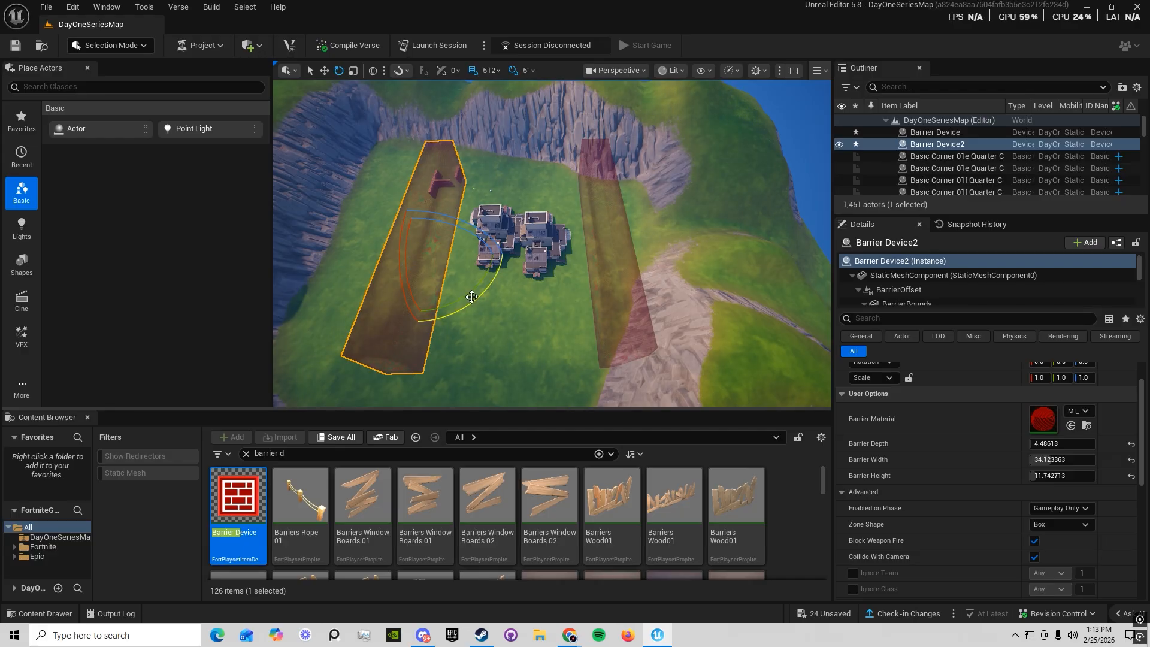
pyautogui.keyDown('alt'); pyautogui.moveTo(449, 205); pyautogui.dragTo(505, 255); pyautogui.keyUp('alt')
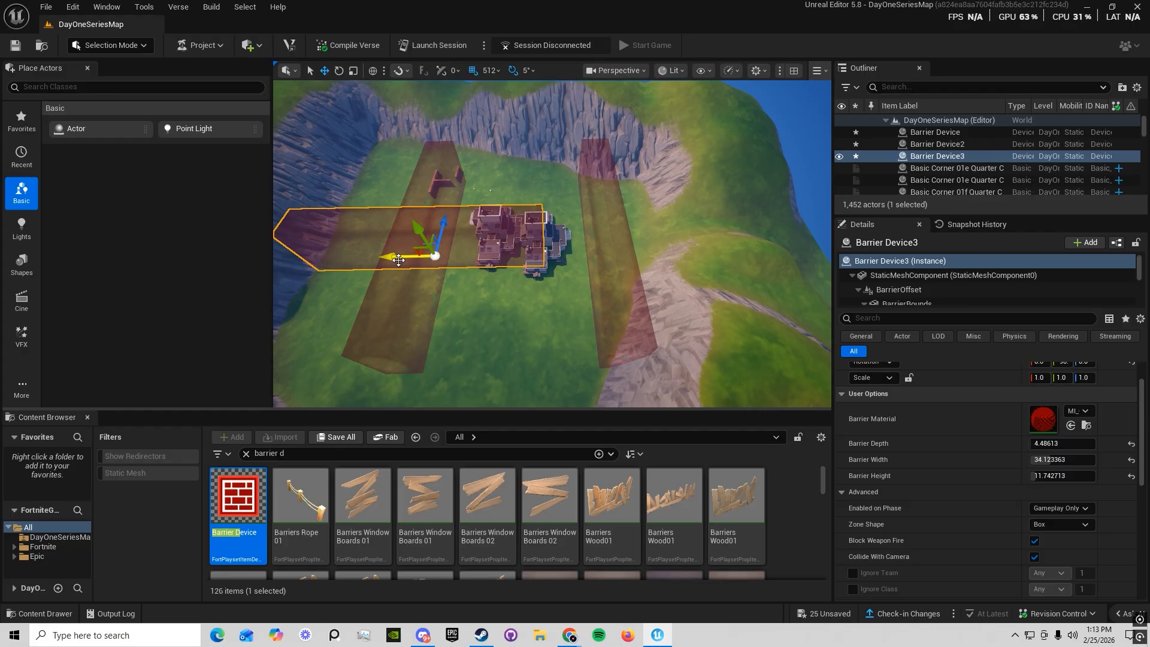
pyautogui.moveTo(399, 260); pyautogui.dragTo(523, 158)
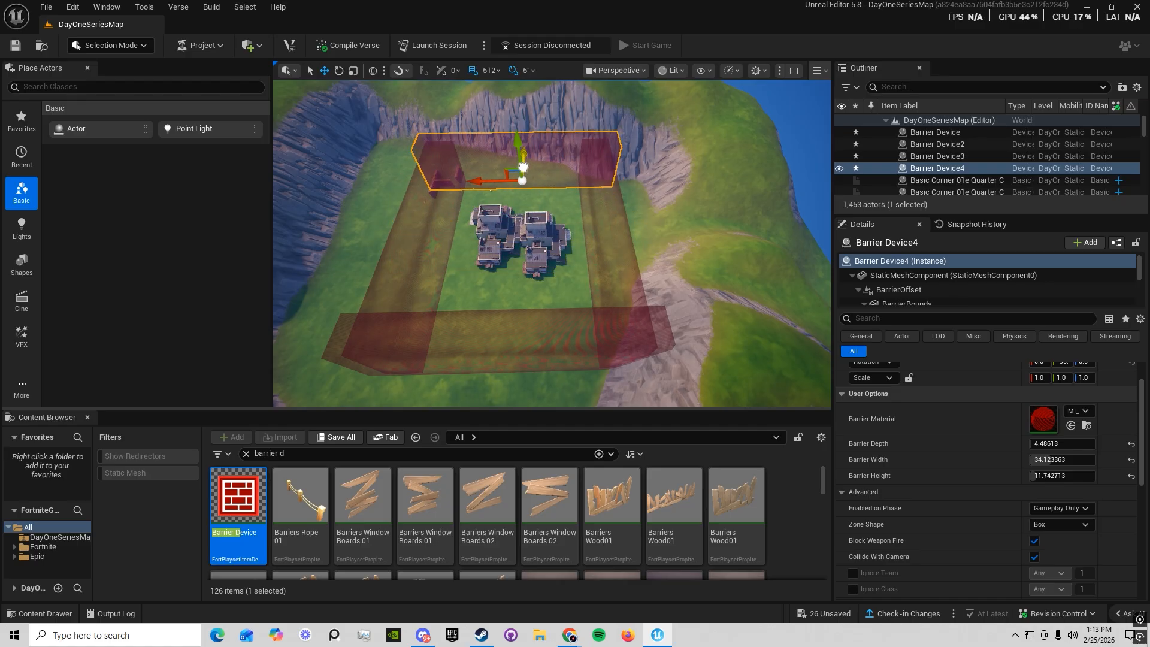
# Inspect the barrier enclosure around the factory buildings from ground level and from above
pyautogui.moveTo(523, 158); pyautogui.dragTo(539, 129, button='right')
pyautogui.press('w')
pyautogui.press('w')
pyautogui.moveTo(528, 335); pyautogui.dragTo(625, 322, button='right')
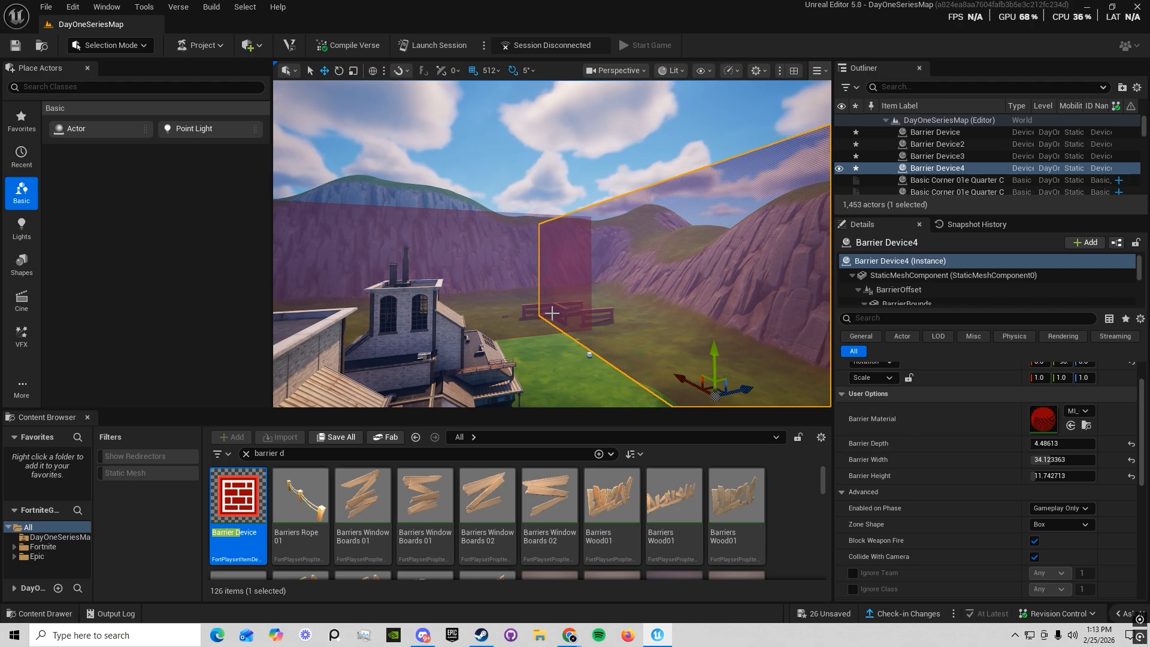
pyautogui.moveTo(607, 324); pyautogui.dragTo(586, 306, button='right')
pyautogui.press('w')
pyautogui.press('w')
pyautogui.press('s')
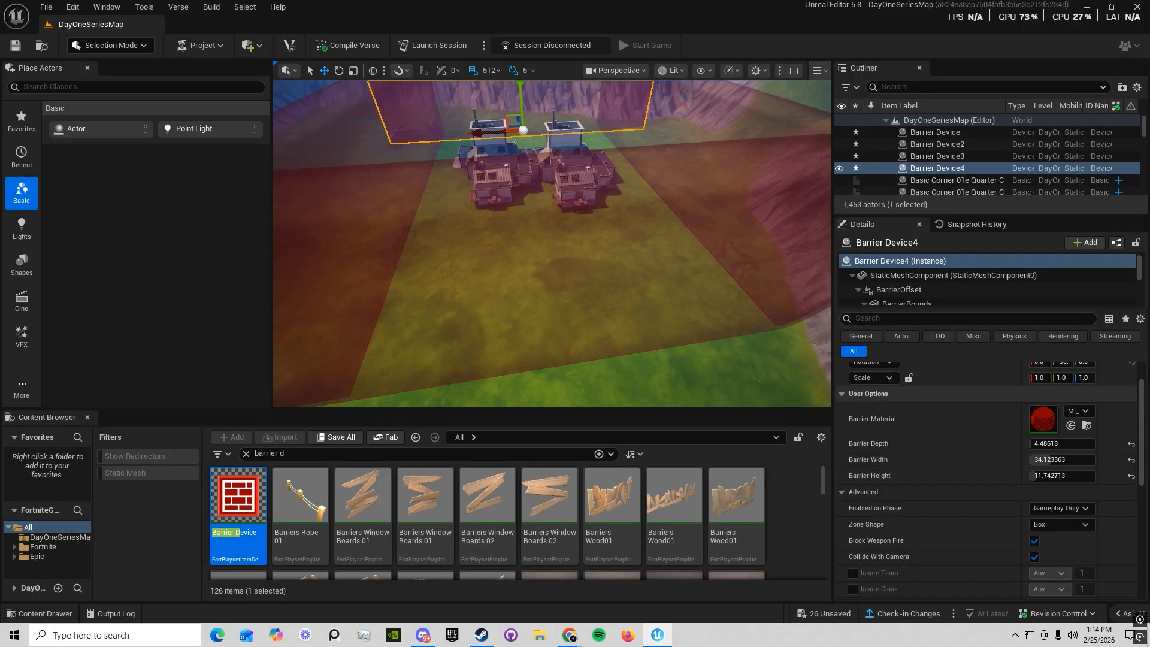
pyautogui.click(567, 299)
pyautogui.moveTo(663, 268); pyautogui.dragTo(653, 222, button='right')
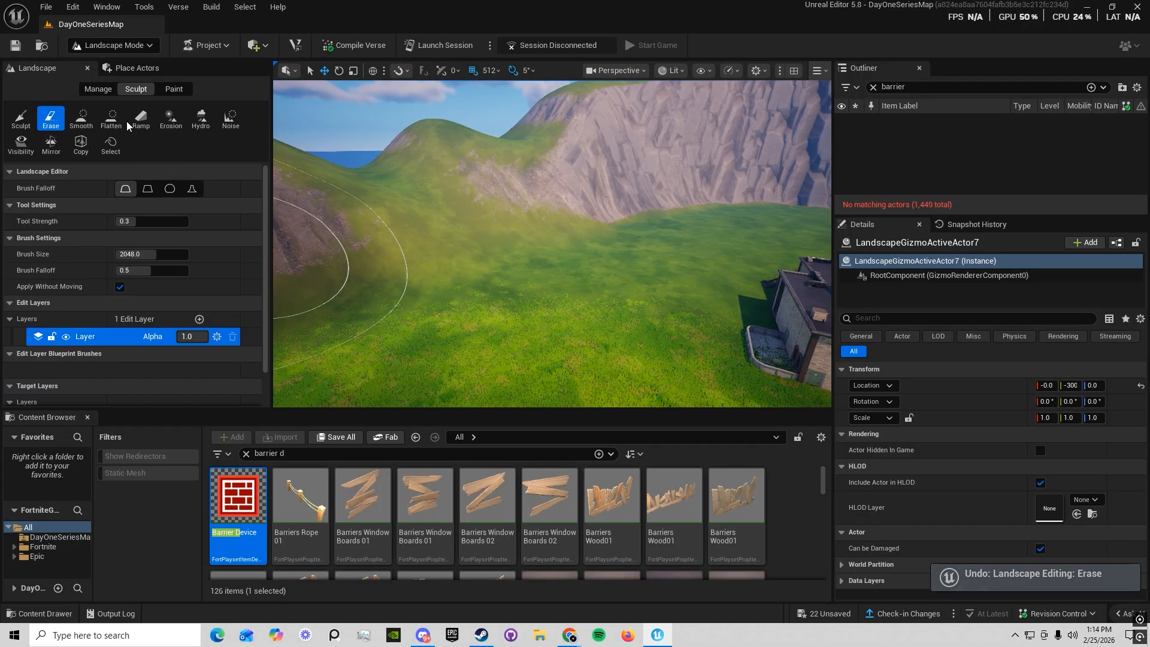
# With the Ramp tool, place ramp points from the pass between the mountains down to the valley floor
pyautogui.click(132, 122)
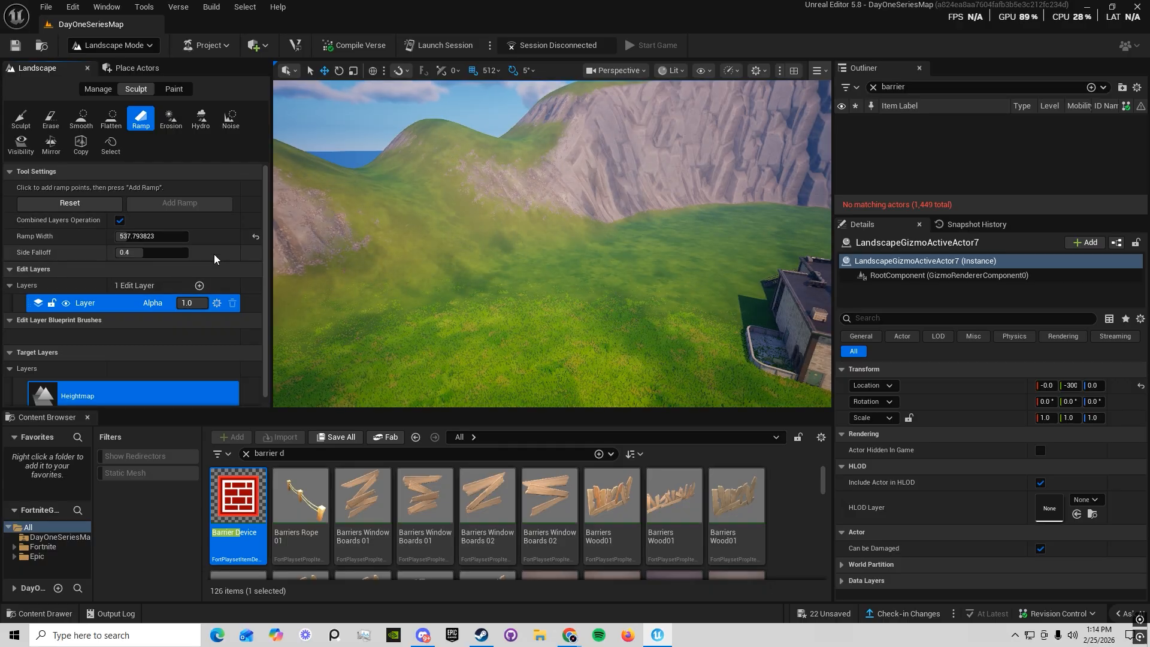
pyautogui.moveTo(420, 246); pyautogui.dragTo(404, 209, button='right')
pyautogui.click(135, 124)
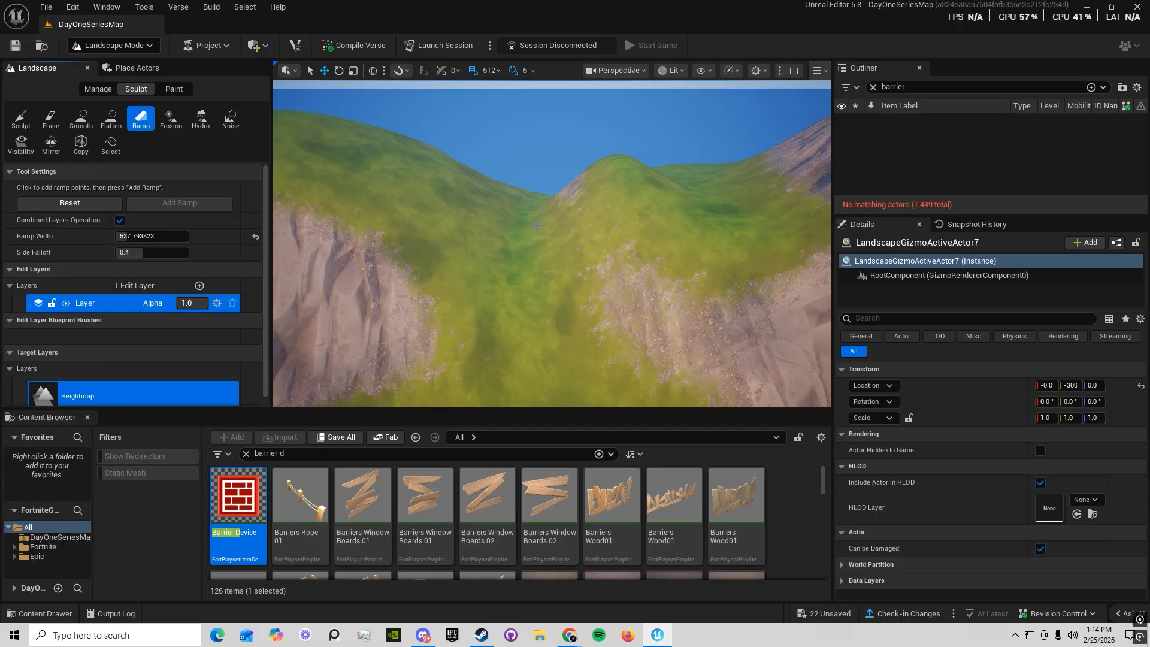
pyautogui.moveTo(492, 283); pyautogui.dragTo(514, 299, button='right')
pyautogui.click(742, 365)
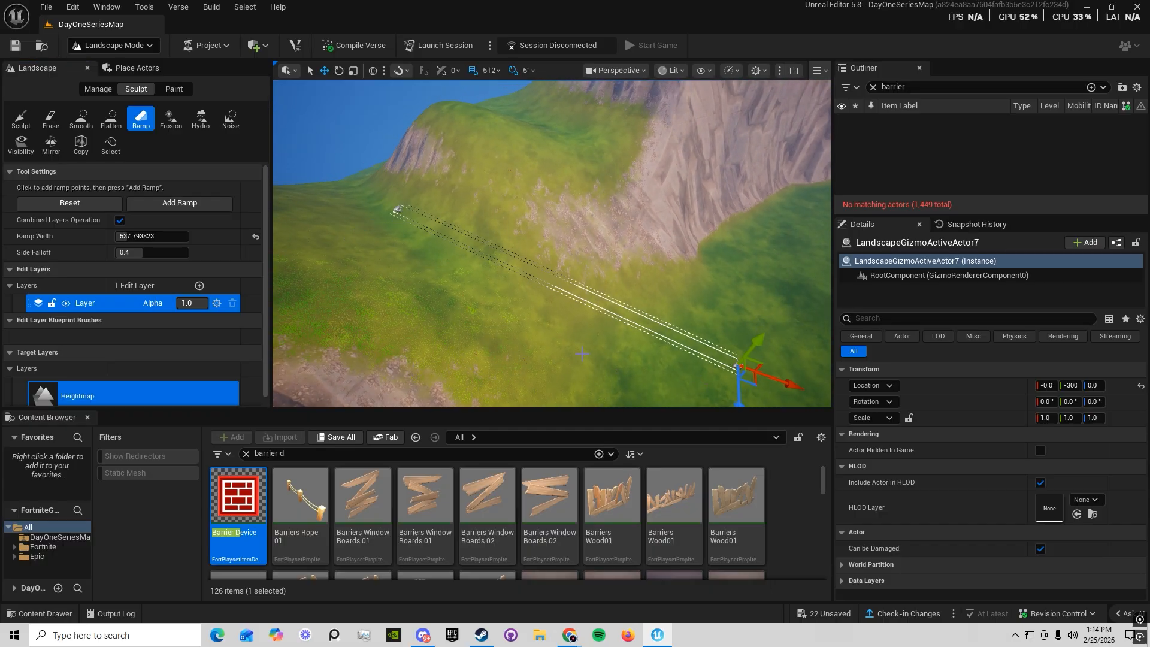
# Move the ramp's lower end point sideways so the ramp lines up with the mountain pass
pyautogui.moveTo(582, 354); pyautogui.dragTo(540, 200, button='right')
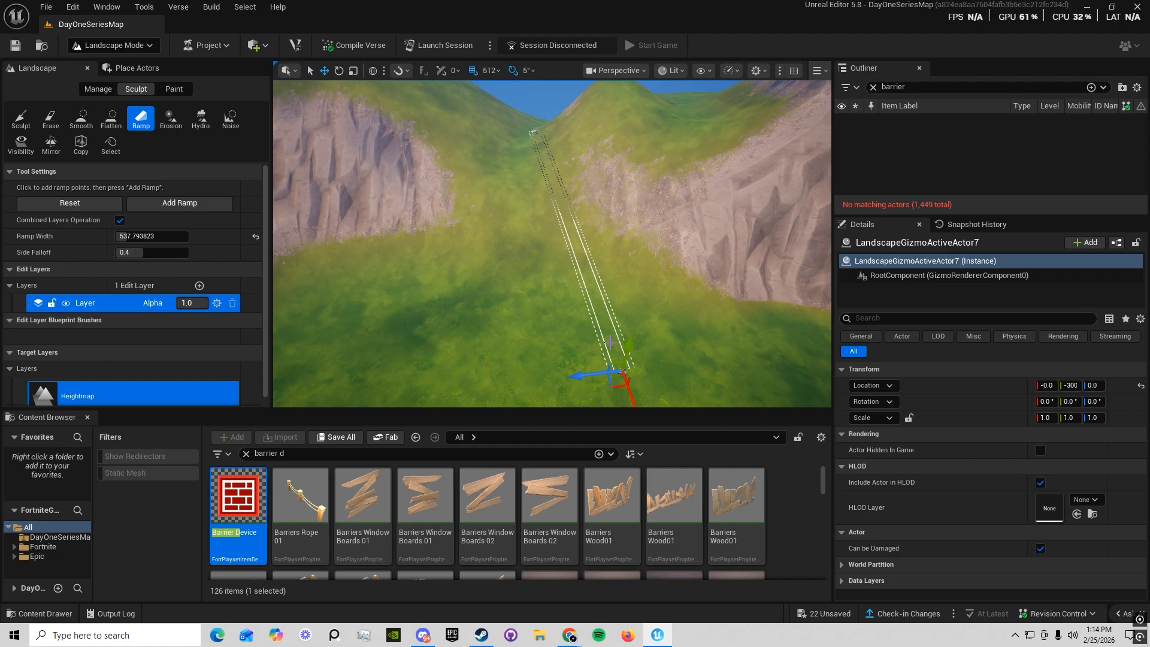
pyautogui.moveTo(529, 150); pyautogui.dragTo(534, 168, button='right')
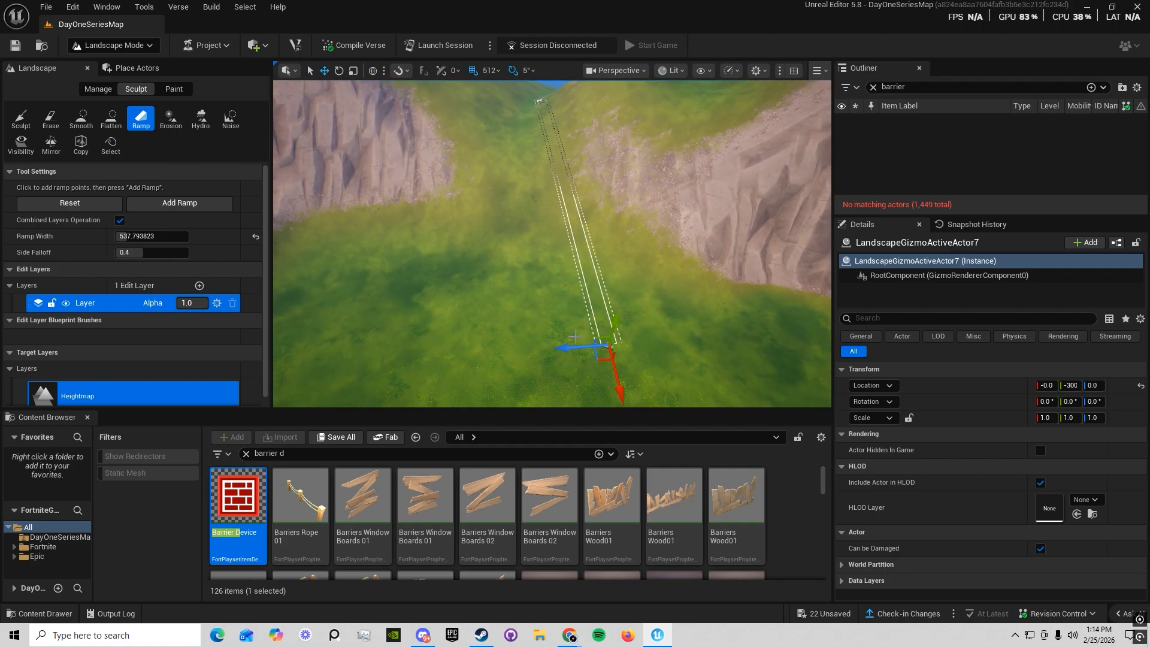
pyautogui.moveTo(616, 352); pyautogui.dragTo(475, 362)
pyautogui.moveTo(475, 362); pyautogui.dragTo(478, 336, button='right')
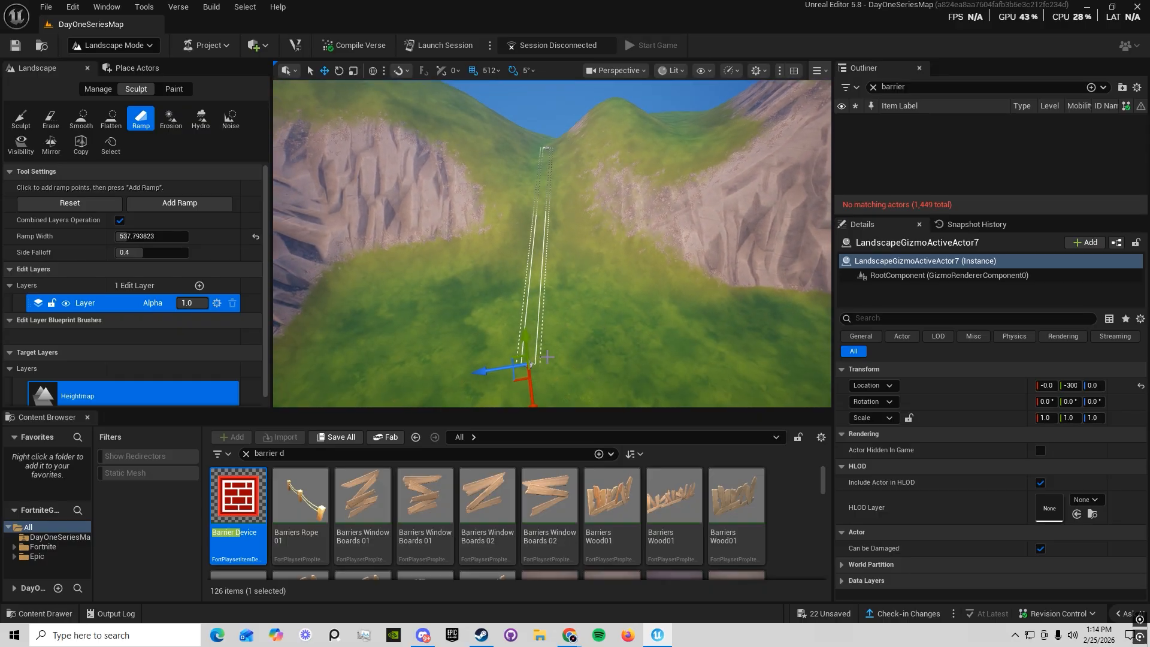
# Set the ramp width to 8192 and the side falloff to about 0.8, and apply the ramp
pyautogui.moveTo(138, 237); pyautogui.dragTo(239, 237)
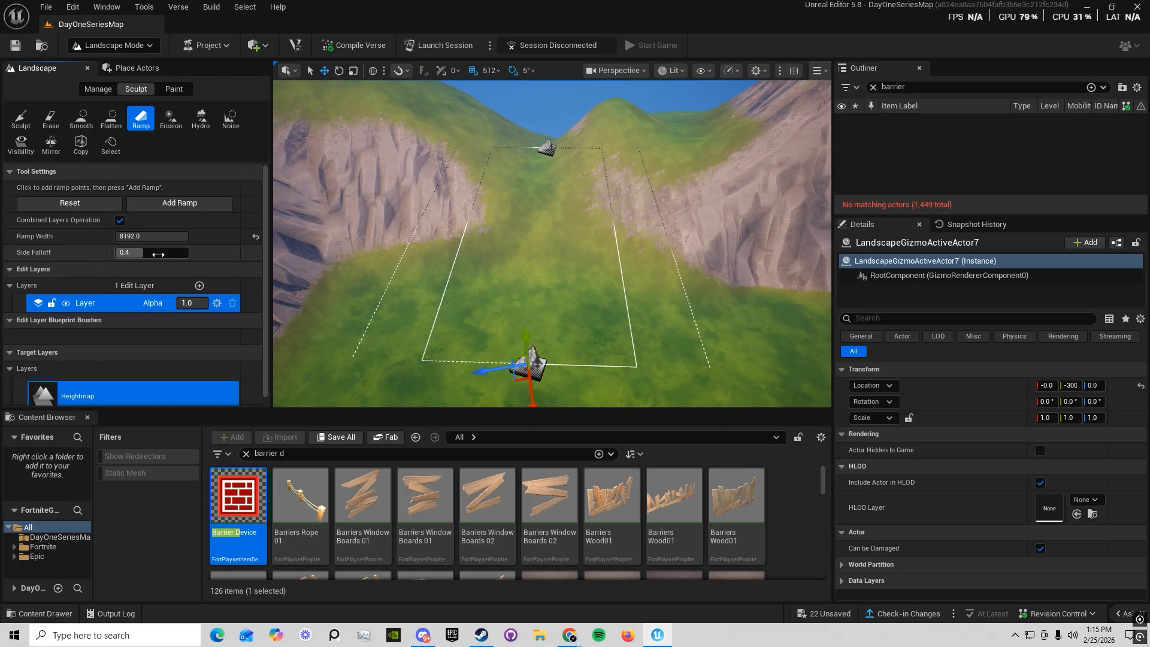
pyautogui.moveTo(155, 253); pyautogui.dragTo(166, 252)
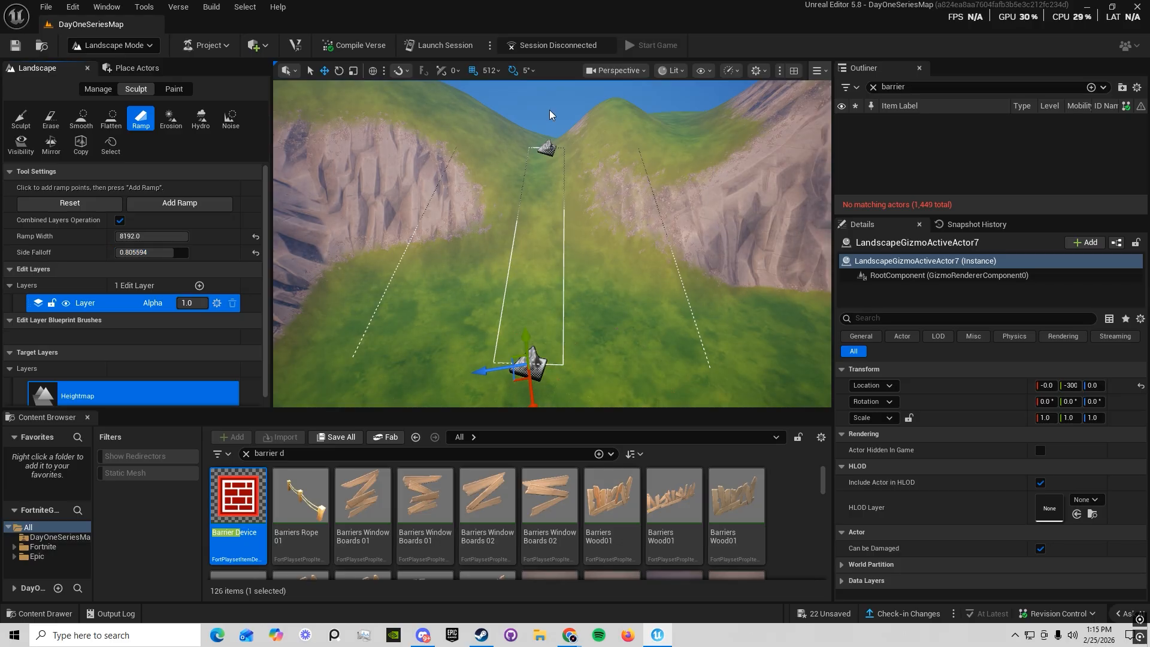
pyautogui.moveTo(172, 253); pyautogui.dragTo(172, 253)
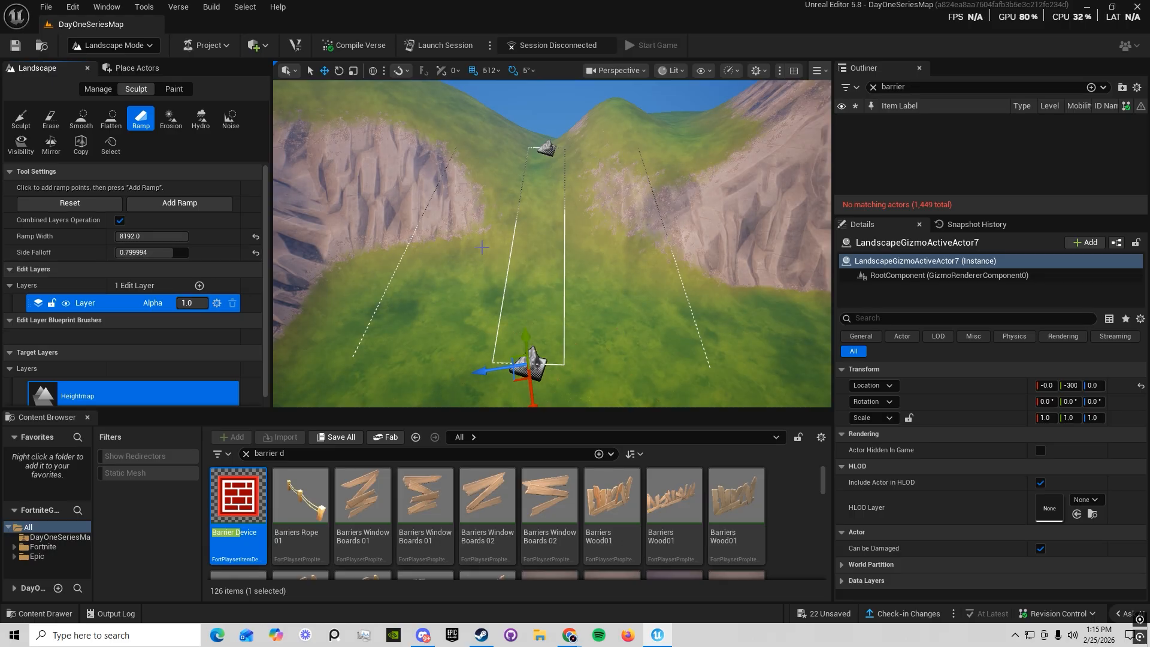
pyautogui.click(173, 203)
# Set the ramp's side falloff to 0 and apply the ramp to the landscape again
pyautogui.press('w')
pyautogui.moveTo(655, 304); pyautogui.dragTo(670, 343, button='right')
pyautogui.press('s')
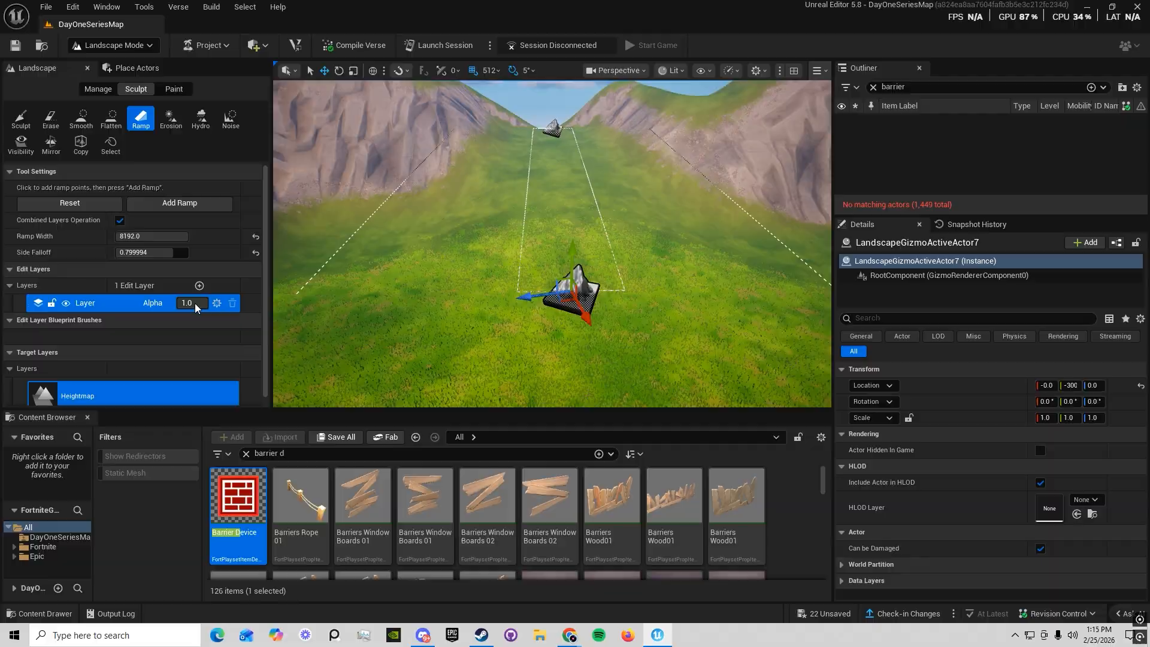
pyautogui.moveTo(160, 254); pyautogui.dragTo(142, 254)
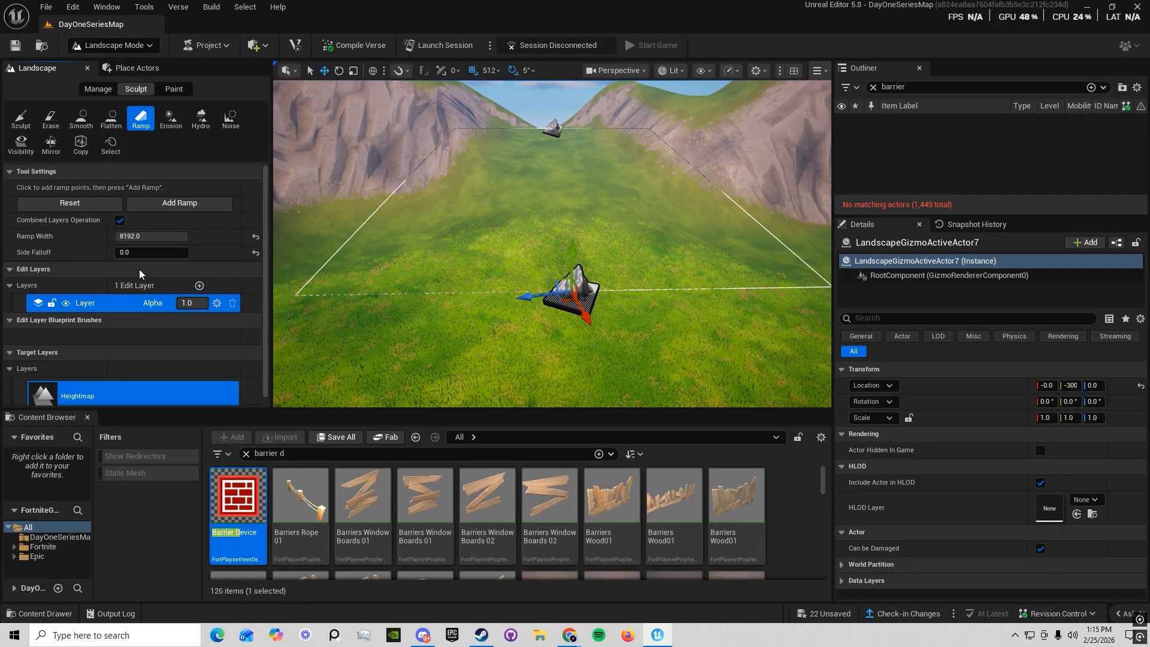
pyautogui.click(180, 202)
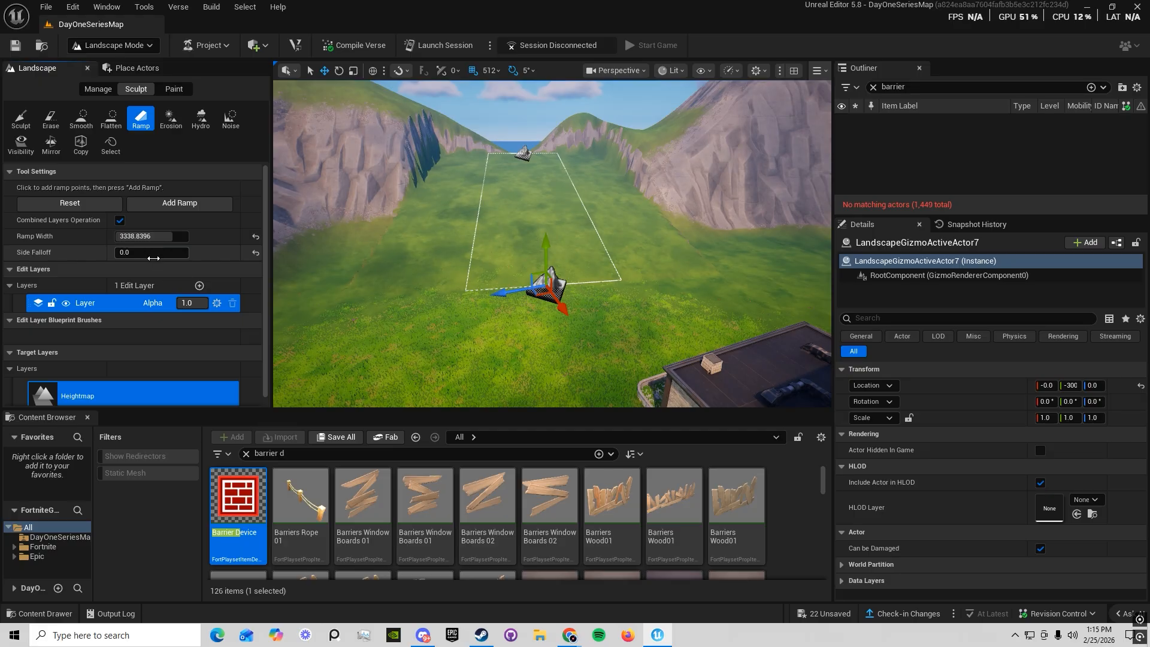
# Restore the ramp width to its default of 2000 and the side falloff to 0.4
pyautogui.moveTo(160, 237); pyautogui.dragTo(172, 238)
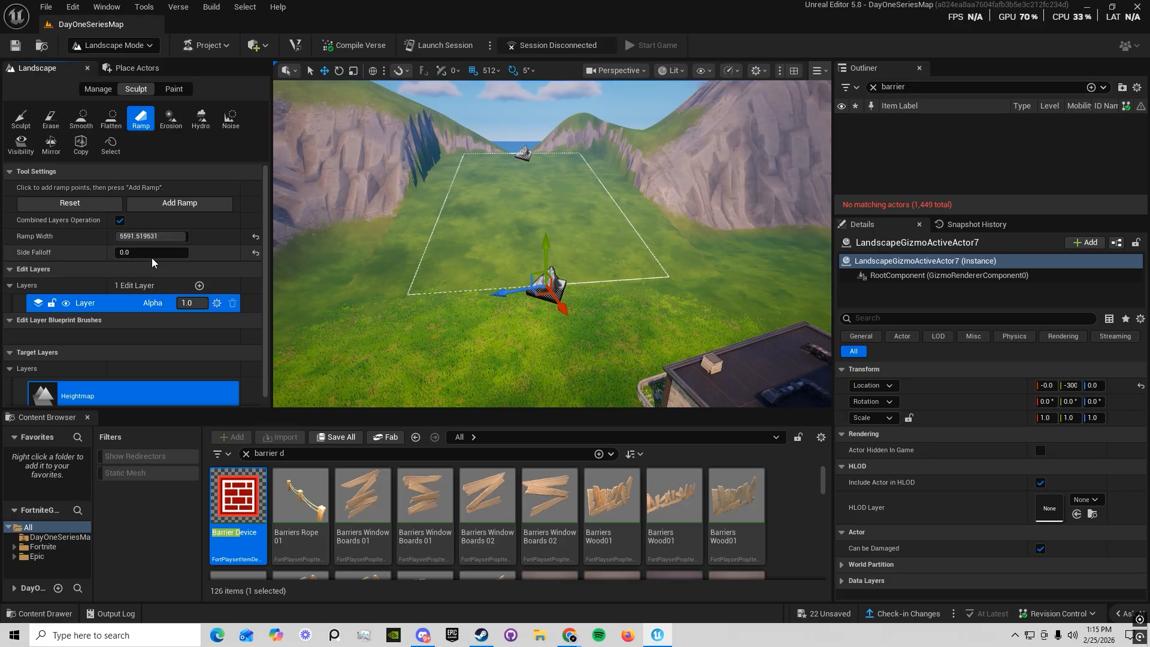
pyautogui.click(255, 238)
pyautogui.click(255, 252)
# Reposition the ramp's far end point in the valley and apply the ramp to the landscape
pyautogui.moveTo(408, 248); pyautogui.dragTo(474, 188, button='right')
pyautogui.moveTo(416, 120); pyautogui.dragTo(428, 136)
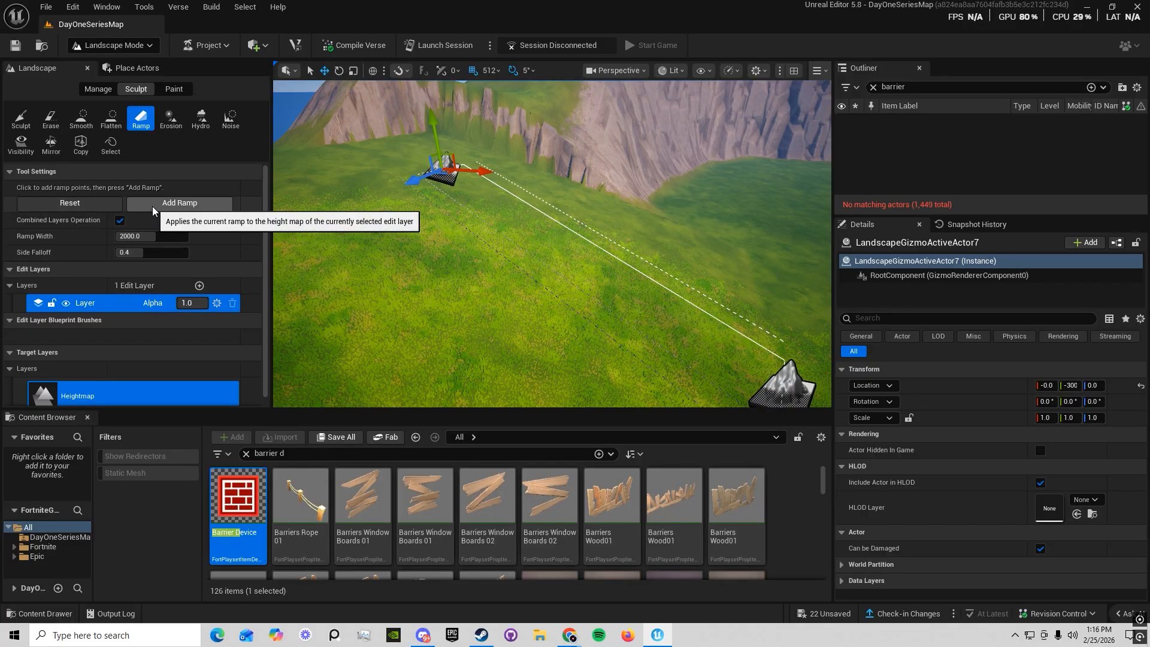
pyautogui.moveTo(437, 265); pyautogui.dragTo(367, 240, button='right')
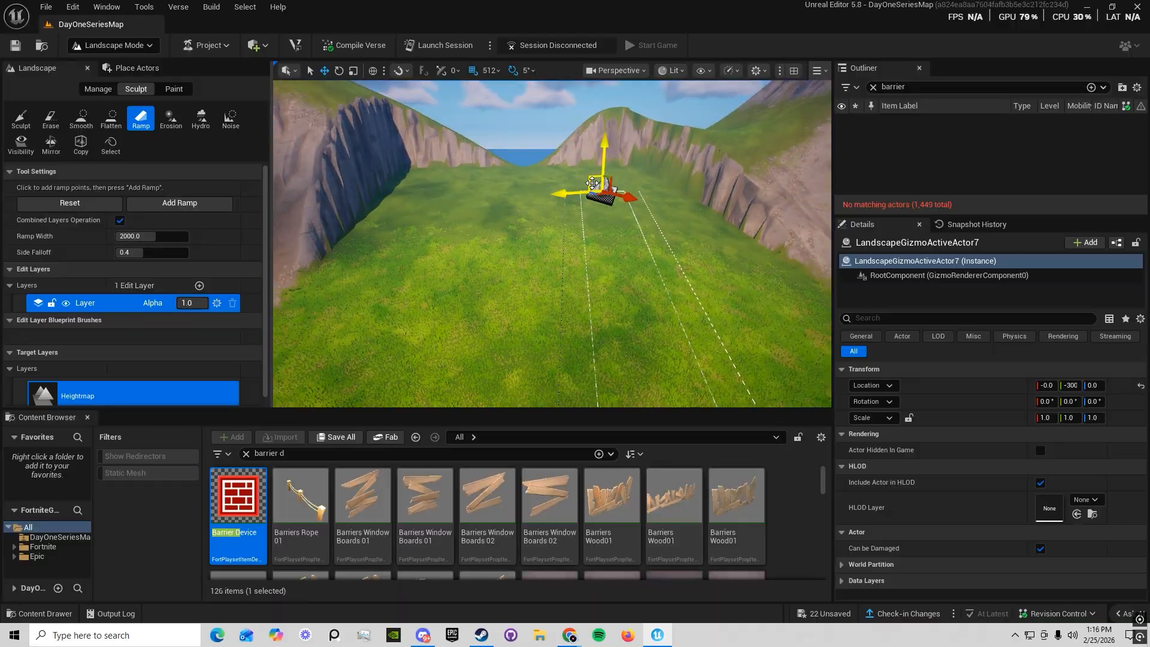
pyautogui.click(180, 207)
pyautogui.moveTo(665, 268)
pyautogui.mouseDown(button='right')
pyautogui.moveTo(606, 261)
pyautogui.moveTo(667, 289)
pyautogui.mouseUp(button='right')
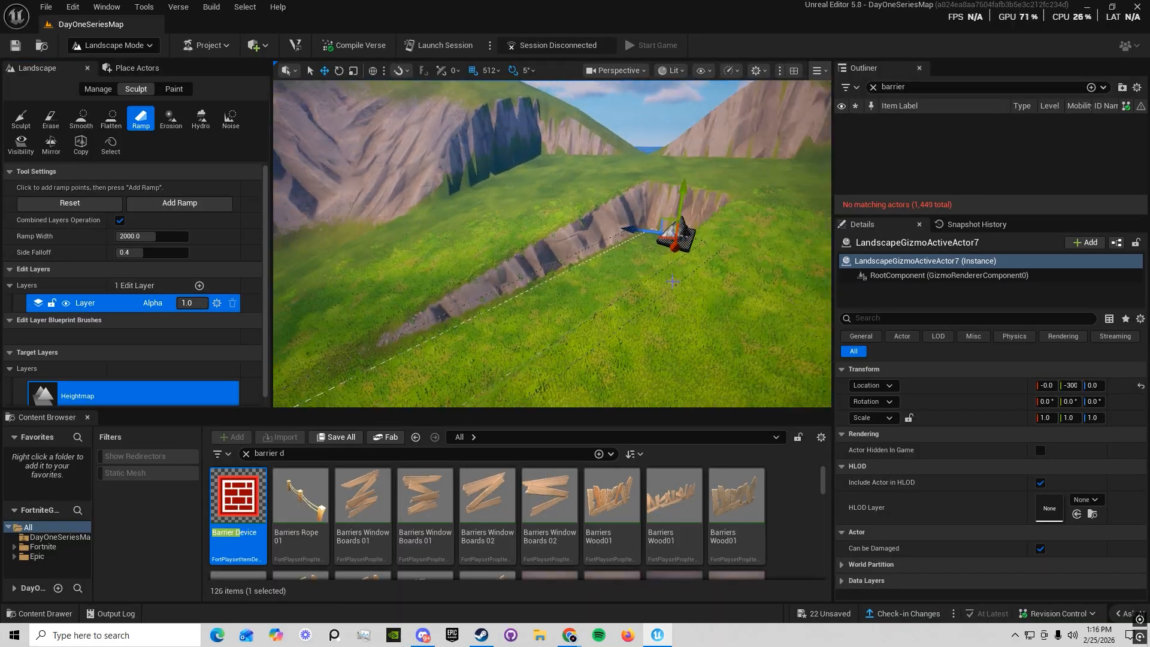
# Clear the ramp points and apply a second ramp from the end of the carved one toward the mountain
pyautogui.click(77, 207)
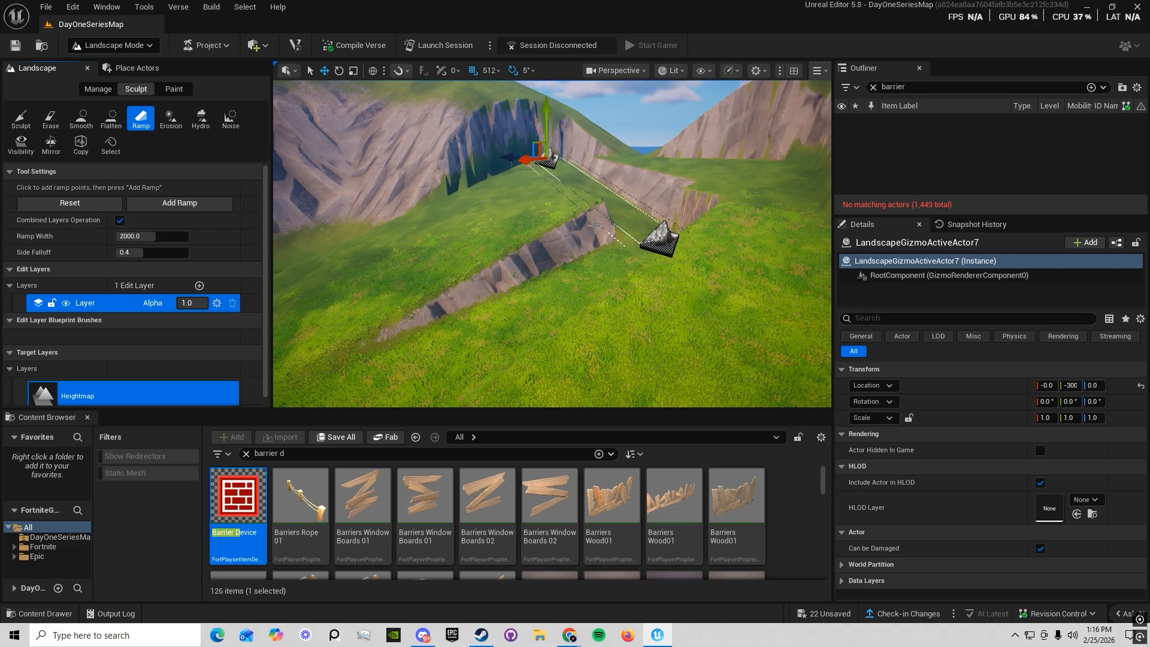
pyautogui.moveTo(595, 226); pyautogui.dragTo(551, 233, button='right')
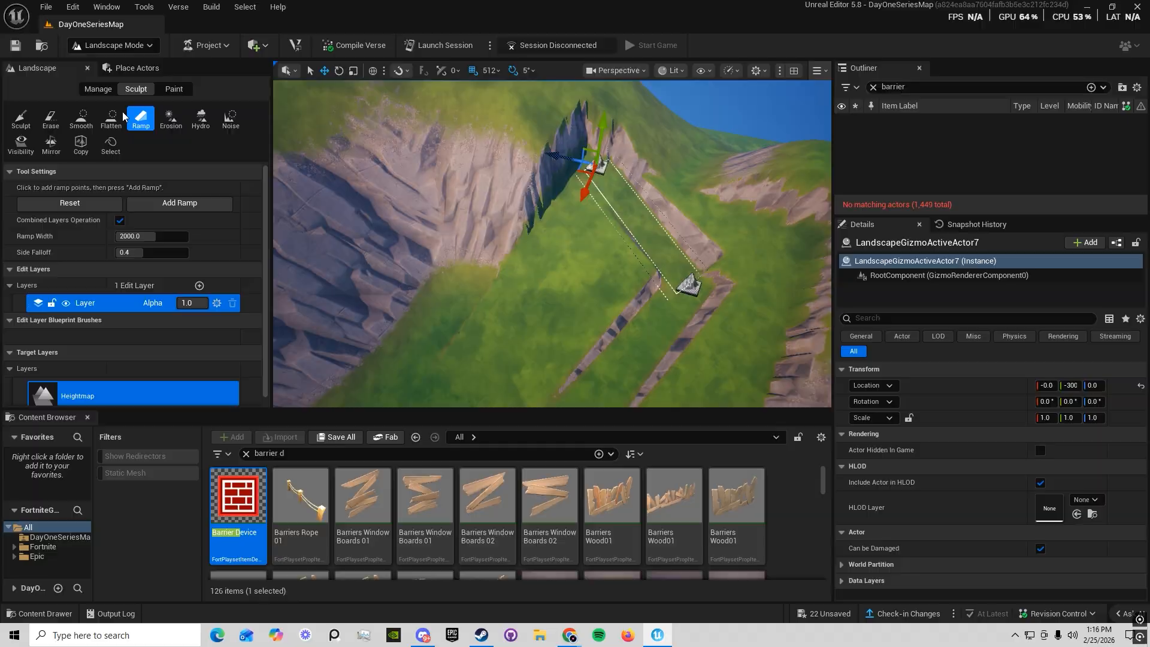
# Inspect the carved ramps and surrounding mountains with the Smooth tool active, and look over the Ramp, Flatten, Erase and Sculpt tools
pyautogui.click(81, 123)
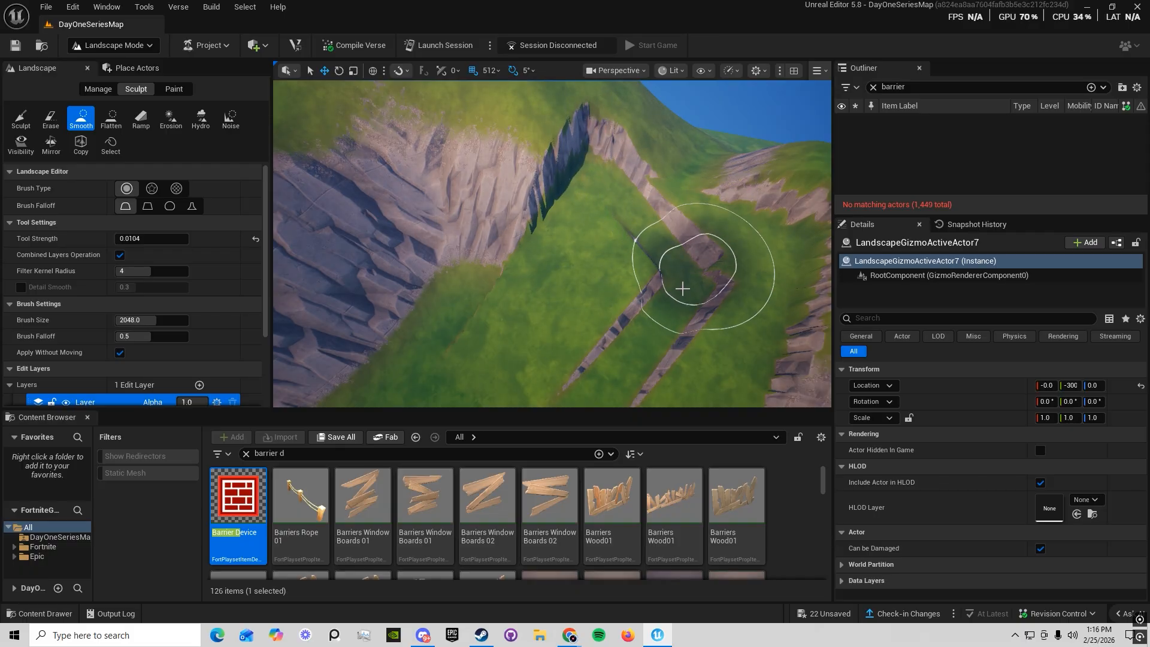
pyautogui.moveTo(593, 392)
pyautogui.mouseDown(button='right')
pyautogui.moveTo(590, 444)
pyautogui.moveTo(593, 396)
pyautogui.moveTo(659, 402)
pyautogui.moveTo(665, 354)
pyautogui.moveTo(707, 330)
pyautogui.moveTo(743, 344)
pyautogui.moveTo(773, 396)
pyautogui.moveTo(623, 386)
pyautogui.moveTo(611, 348)
pyautogui.moveTo(635, 296)
pyautogui.mouseUp(button='right')
pyautogui.press('w')
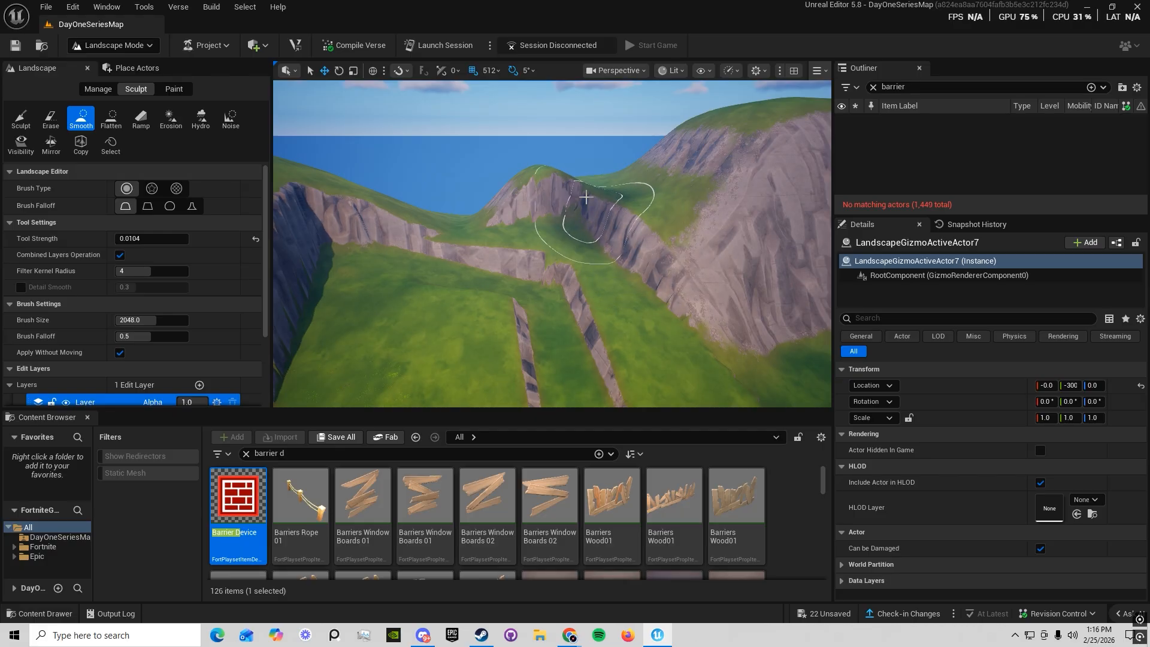
pyautogui.moveTo(580, 207); pyautogui.dragTo(691, 280, button='right')
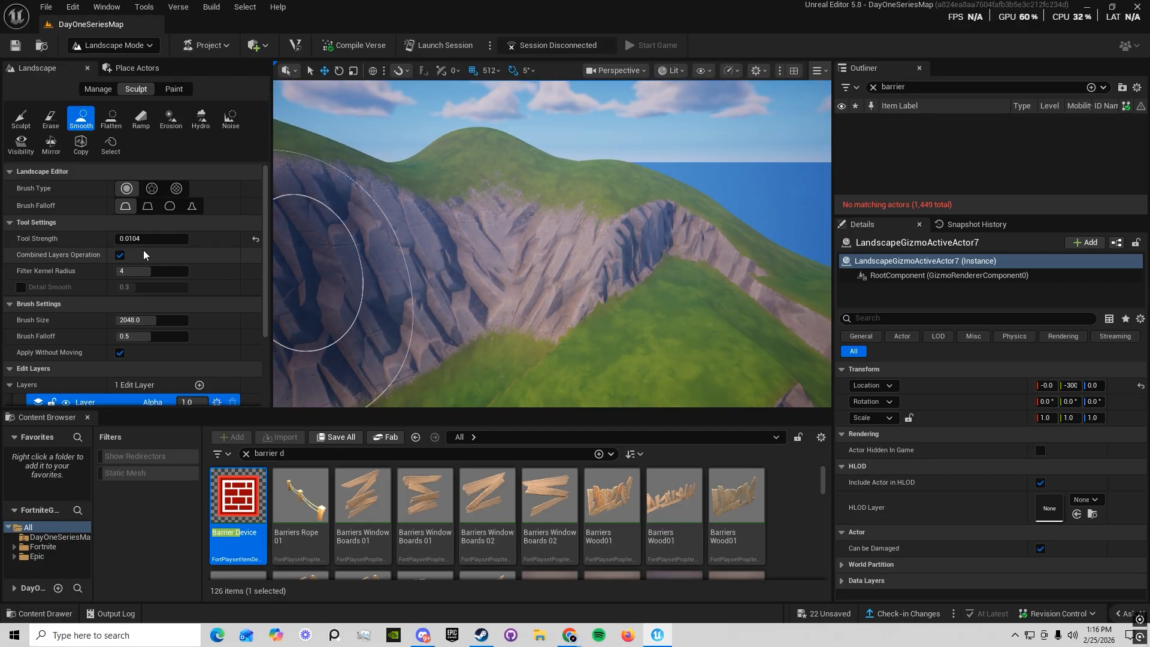
pyautogui.scroll(-2, 144, 255)
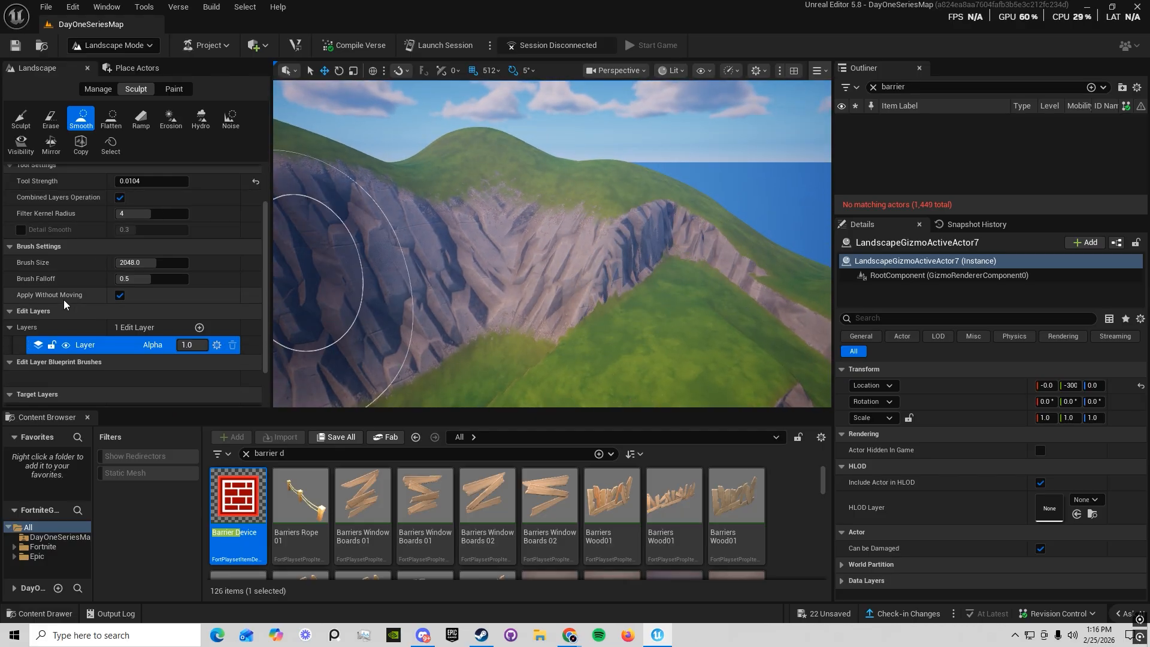
pyautogui.click(141, 120)
pyautogui.click(116, 129)
pyautogui.click(52, 122)
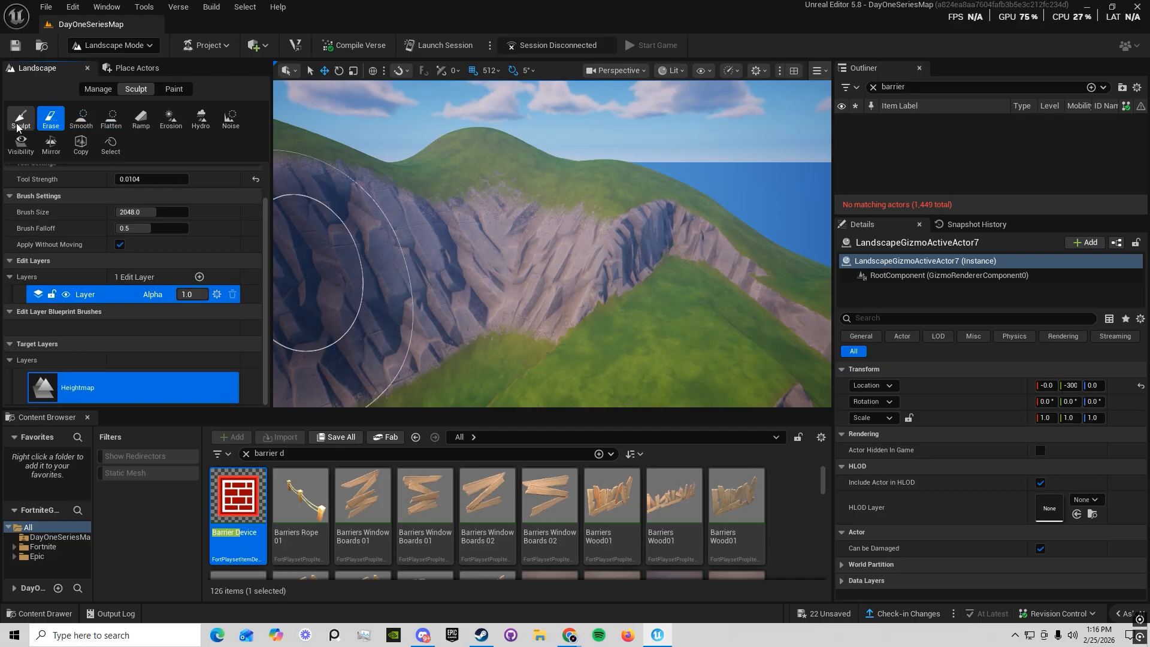
pyautogui.click(21, 125)
pyautogui.click(147, 128)
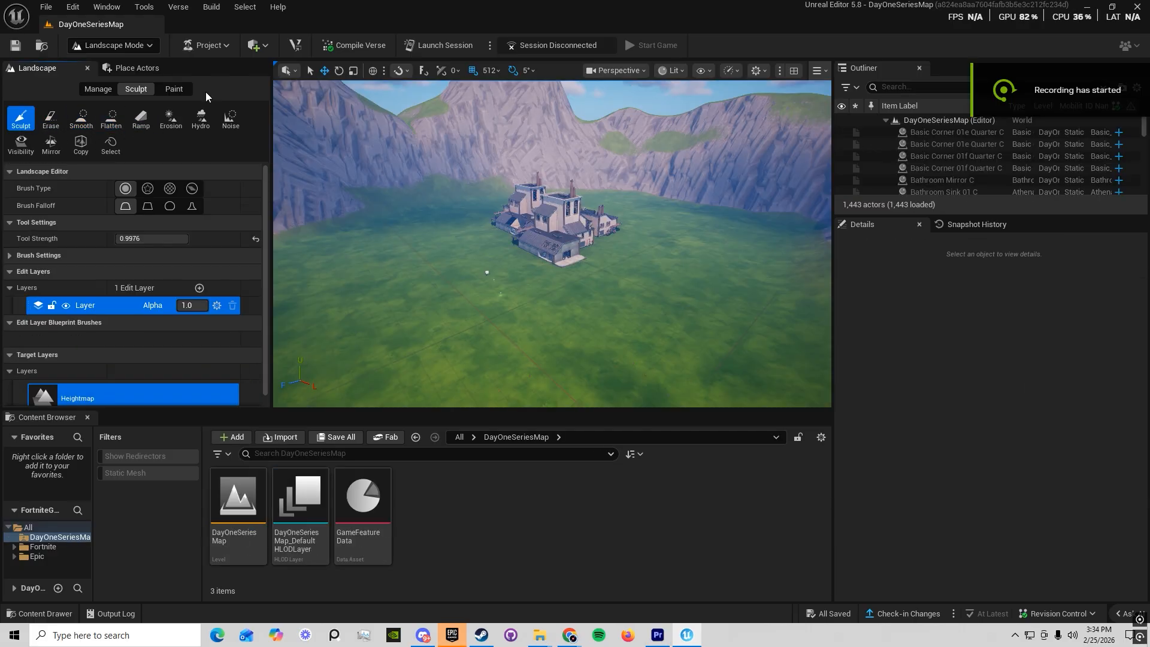
# Review the settings of the landscape sculpting tools, from Sculpt, Erase, Smooth and Flatten to Noise, Mirror, Select and Visibility, finishing on Erosion
pyautogui.click(111, 120)
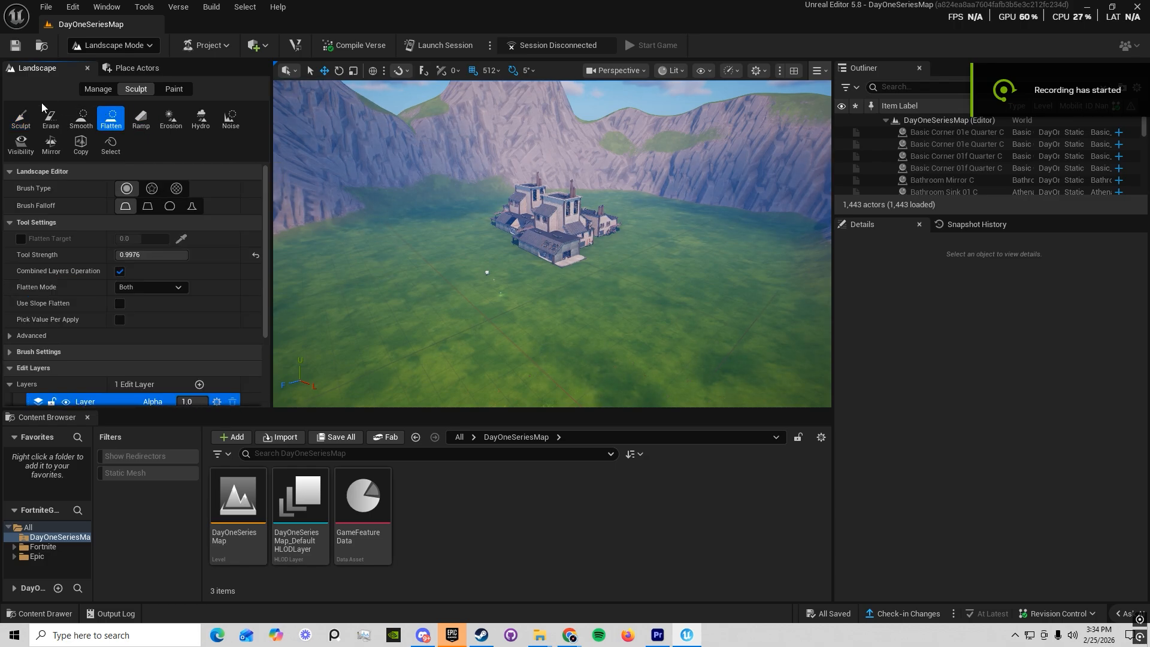
pyautogui.click(27, 122)
pyautogui.click(47, 121)
pyautogui.click(78, 120)
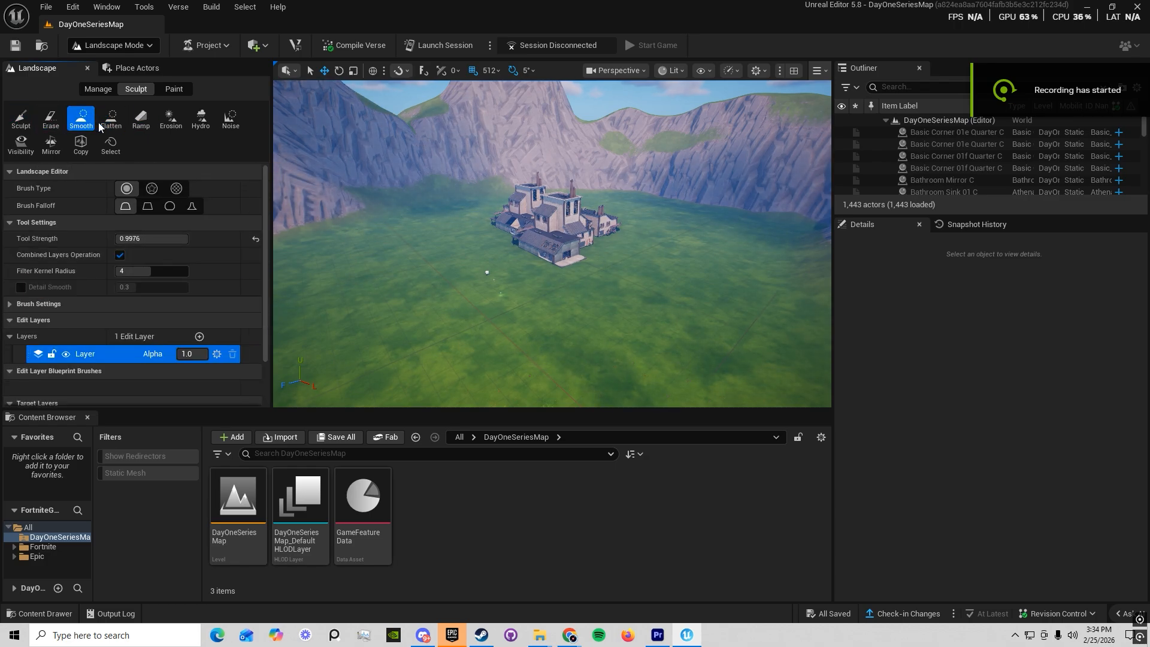
pyautogui.click(114, 121)
pyautogui.click(82, 119)
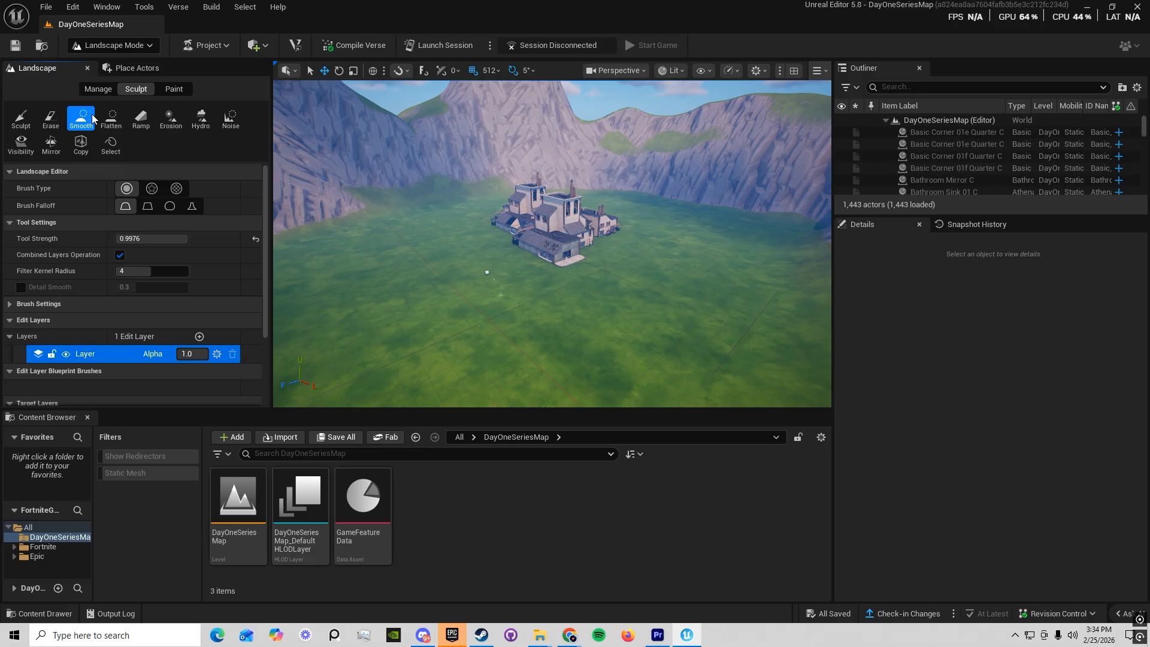
pyautogui.click(141, 120)
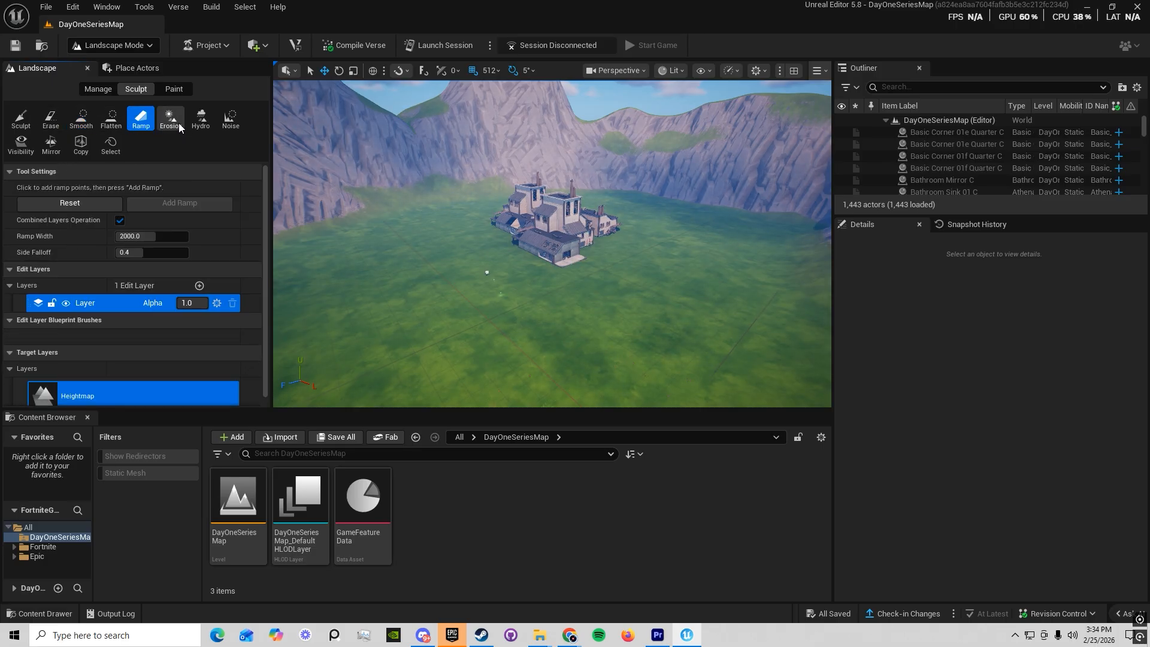
pyautogui.click(173, 122)
pyautogui.click(201, 120)
pyautogui.click(230, 123)
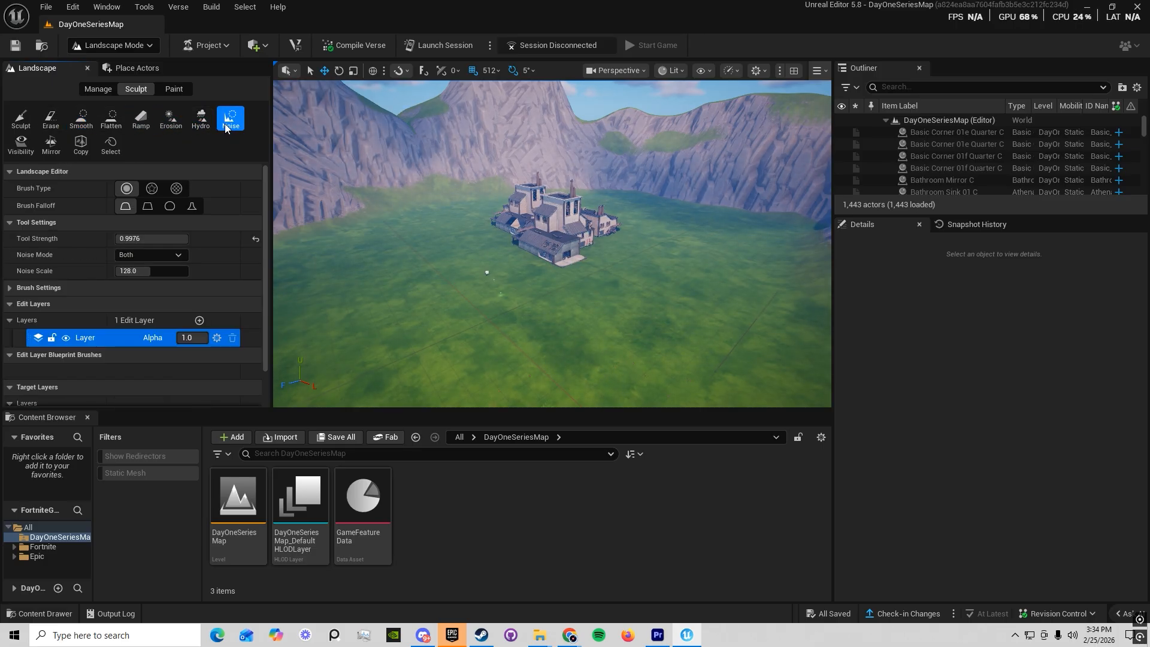
pyautogui.click(171, 119)
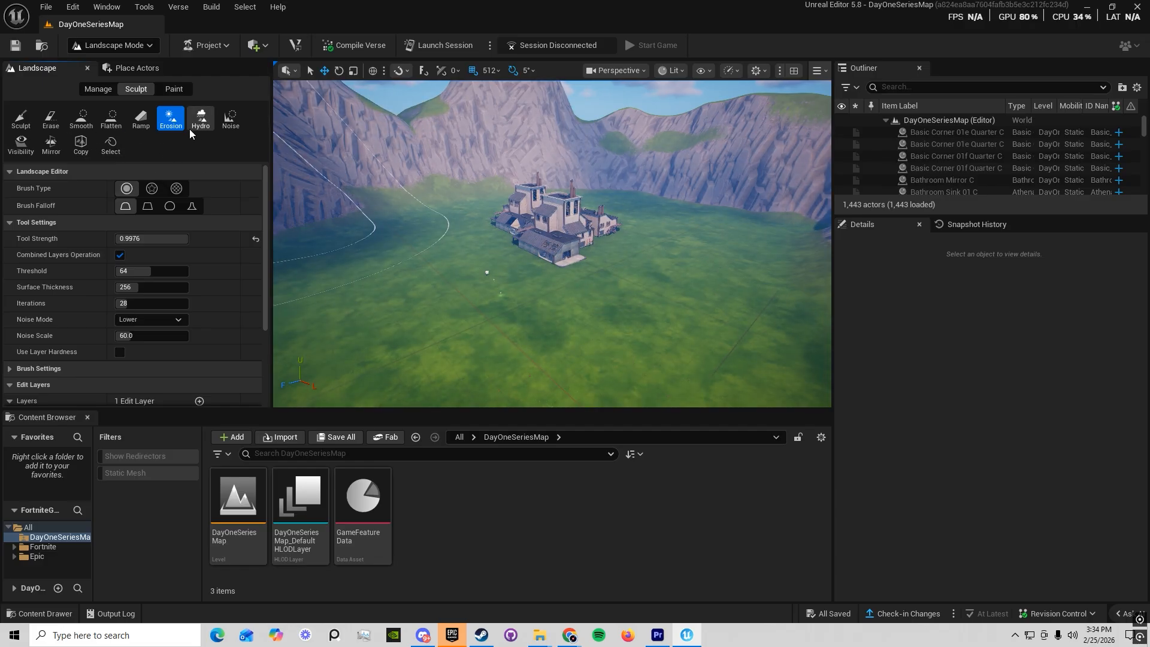
pyautogui.click(53, 144)
pyautogui.click(111, 144)
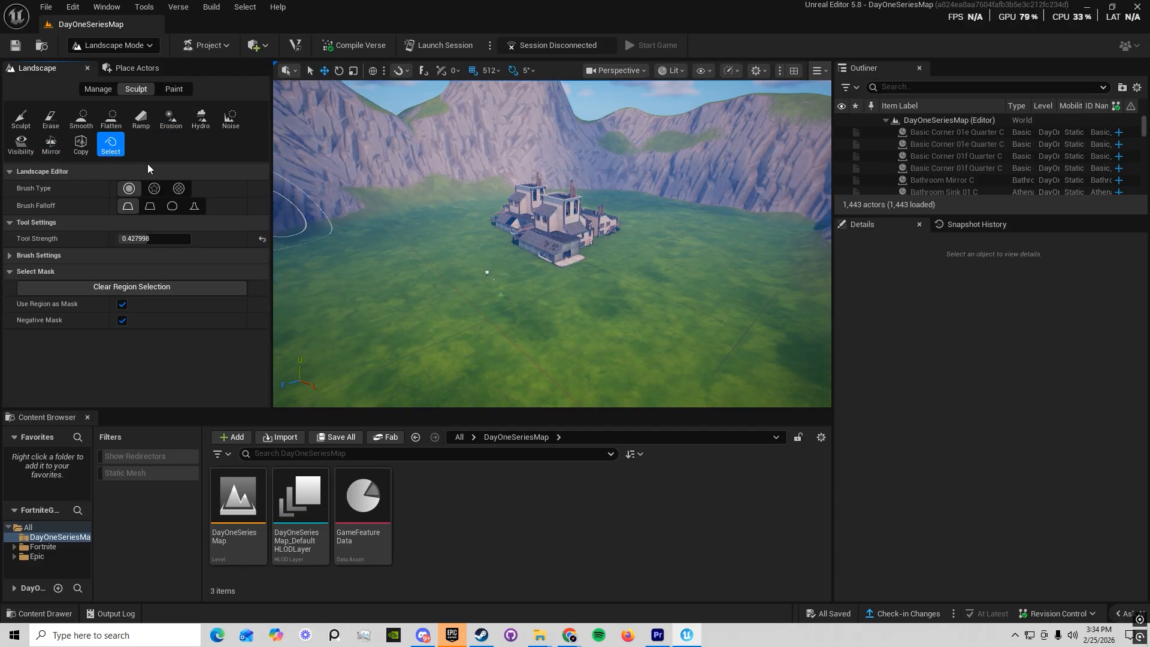
pyautogui.click(21, 144)
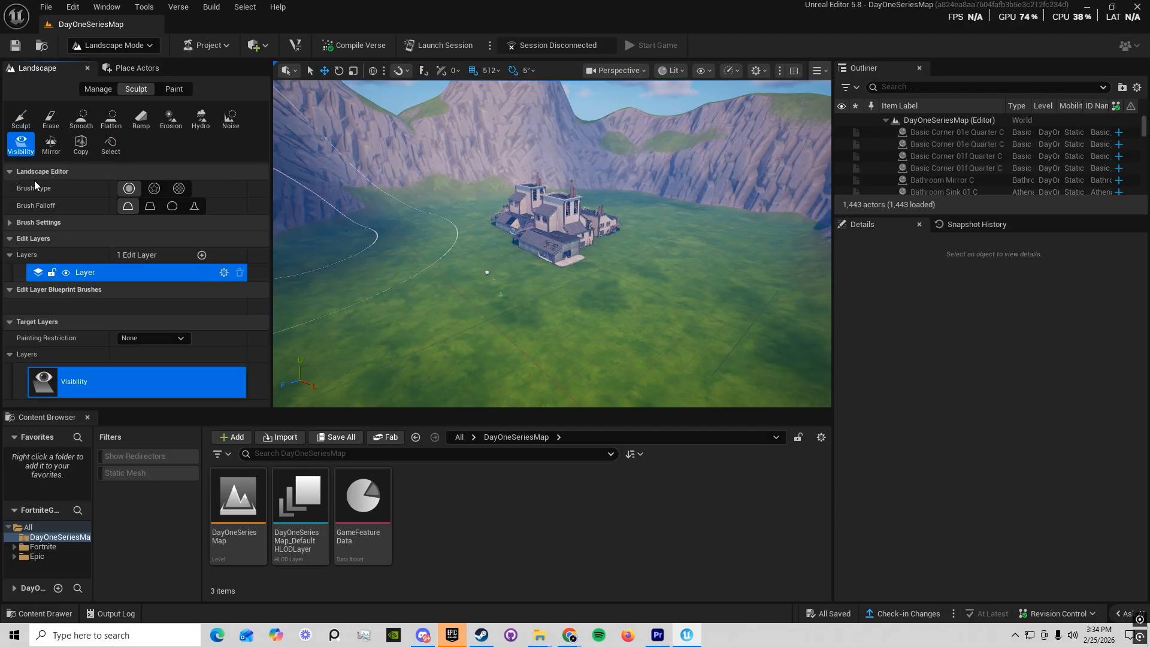
pyautogui.click(171, 119)
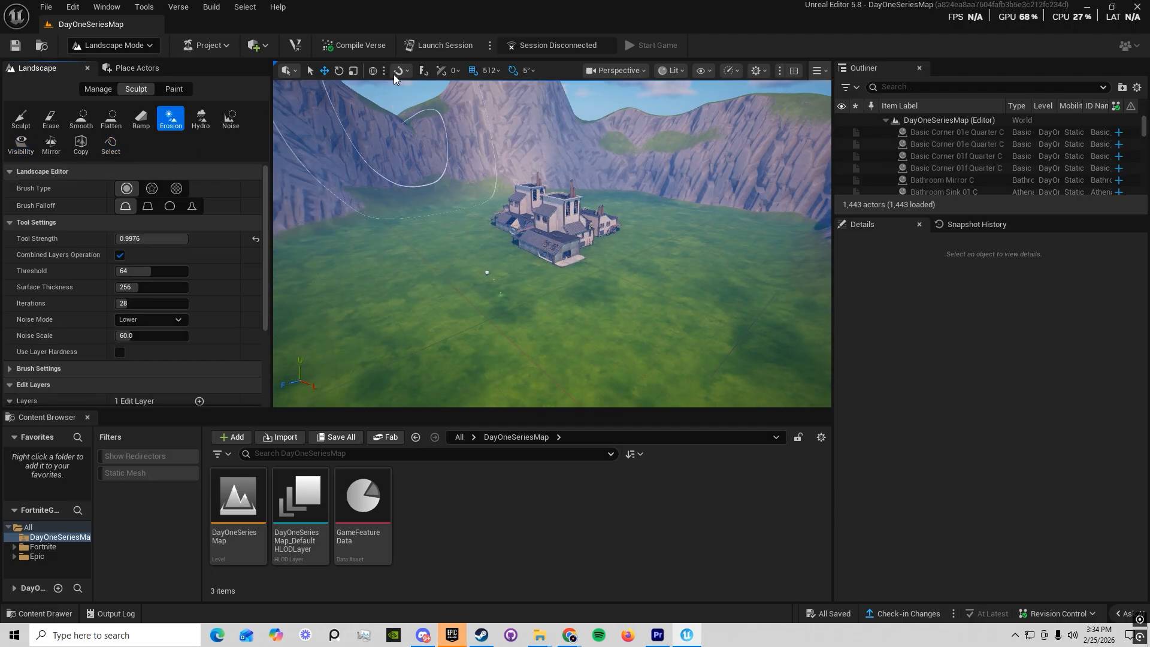